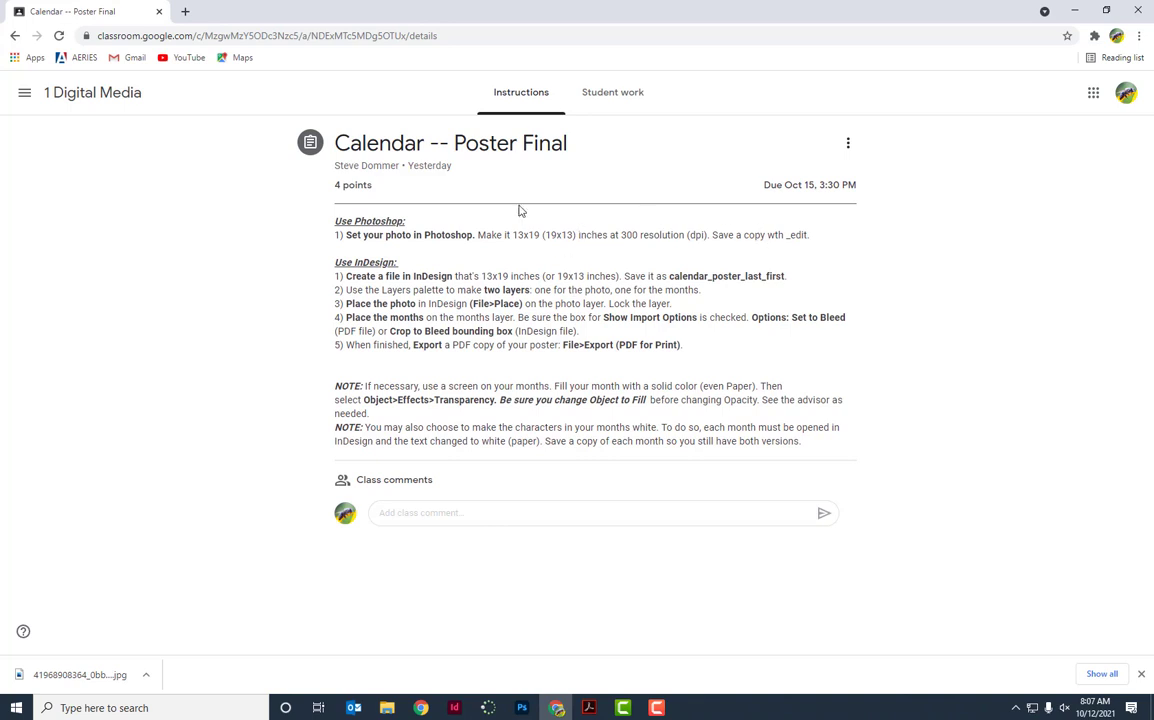
Close the screen recorder's settings window and all open File Explorer windows.
key("alt+Tab")
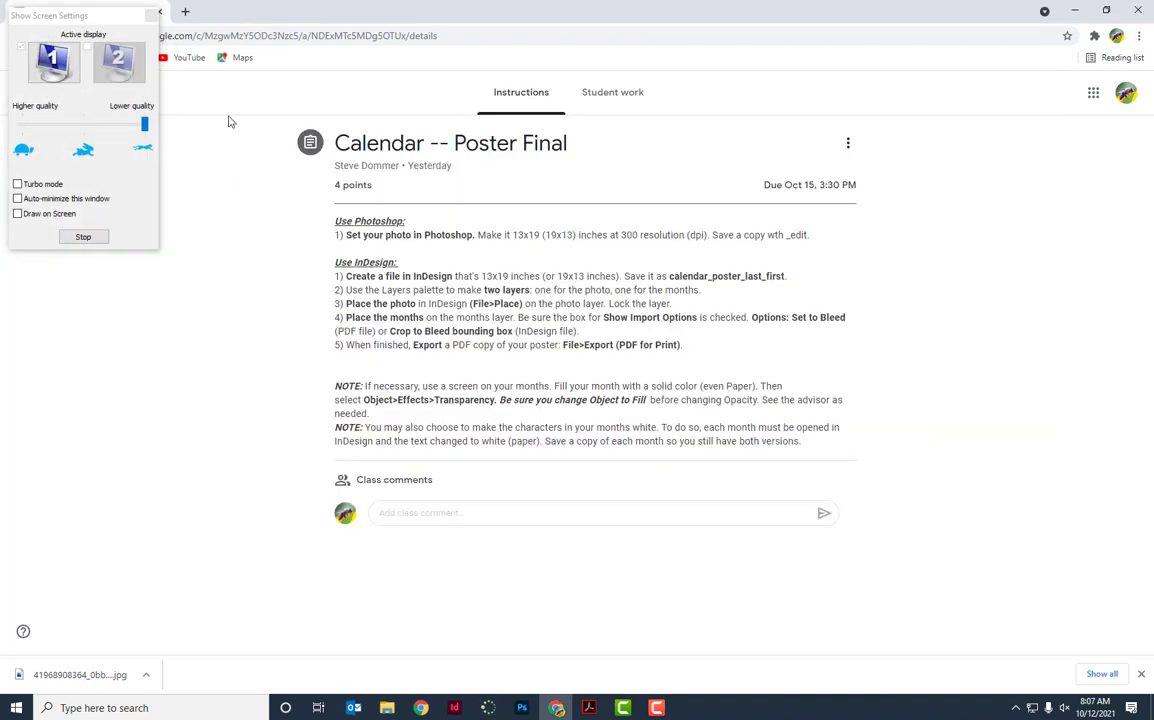
left_click(150, 15)
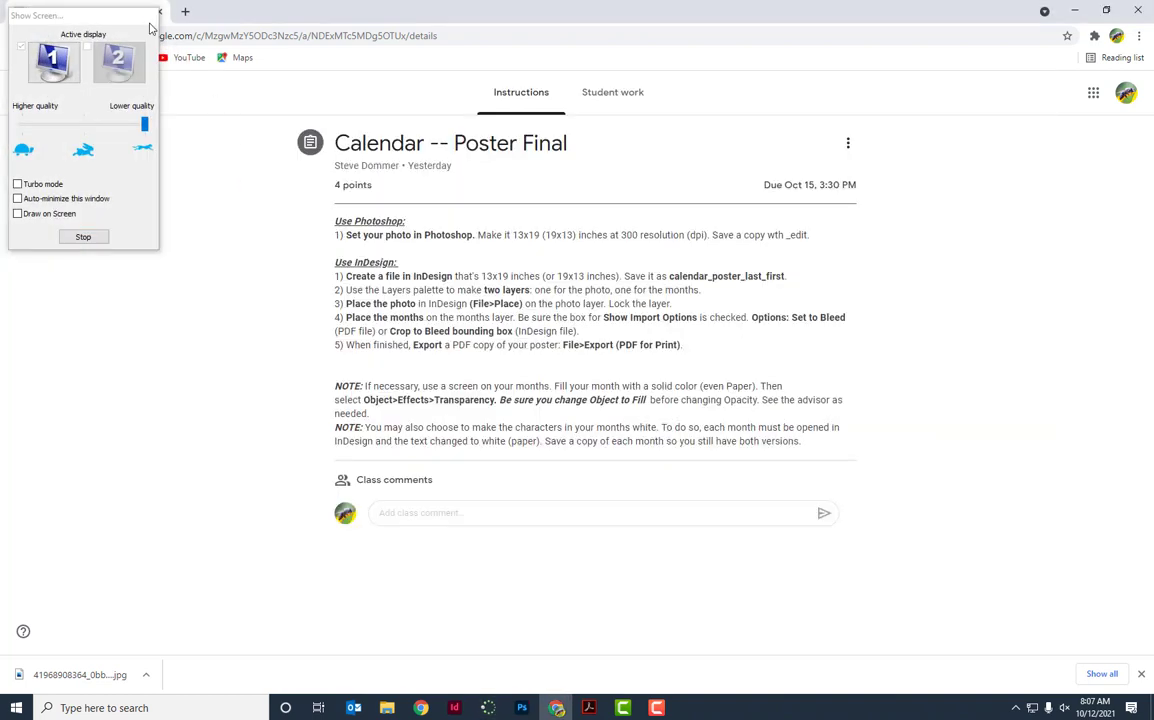
left_click(388, 708)
right_click(390, 712)
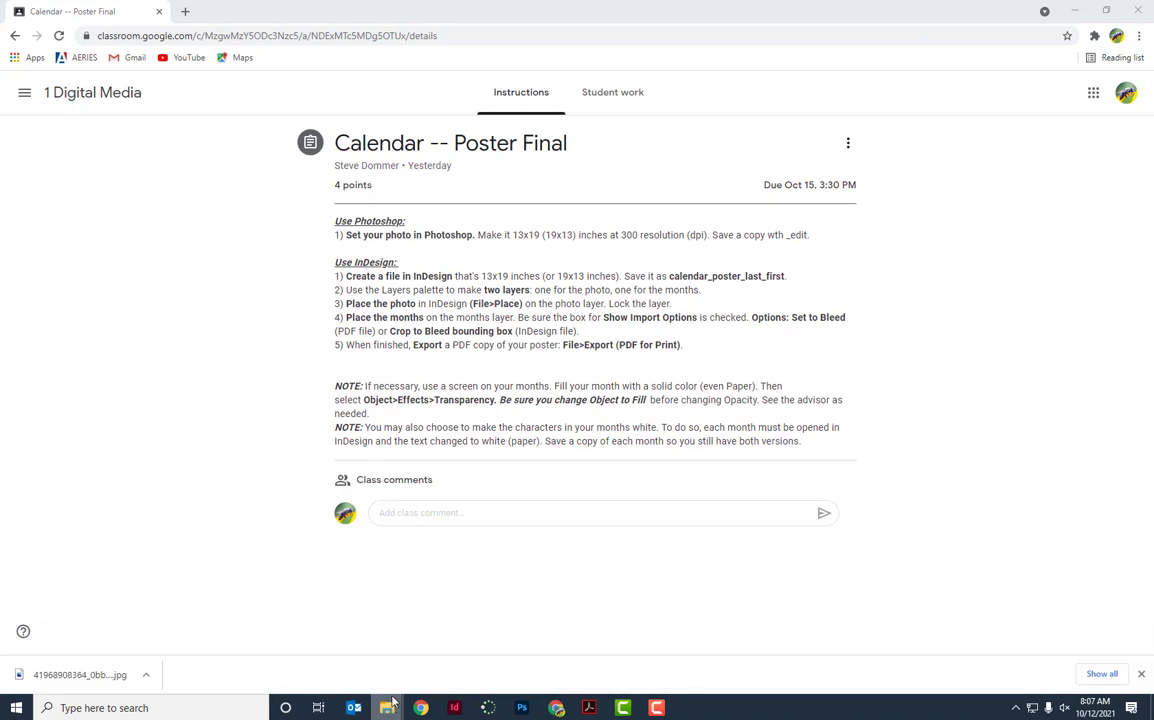
left_click(377, 685)
Browse Multi-Media (M:) > Foothill High > Students > per_0_extra to the calendar poster folder.
left_click(388, 708)
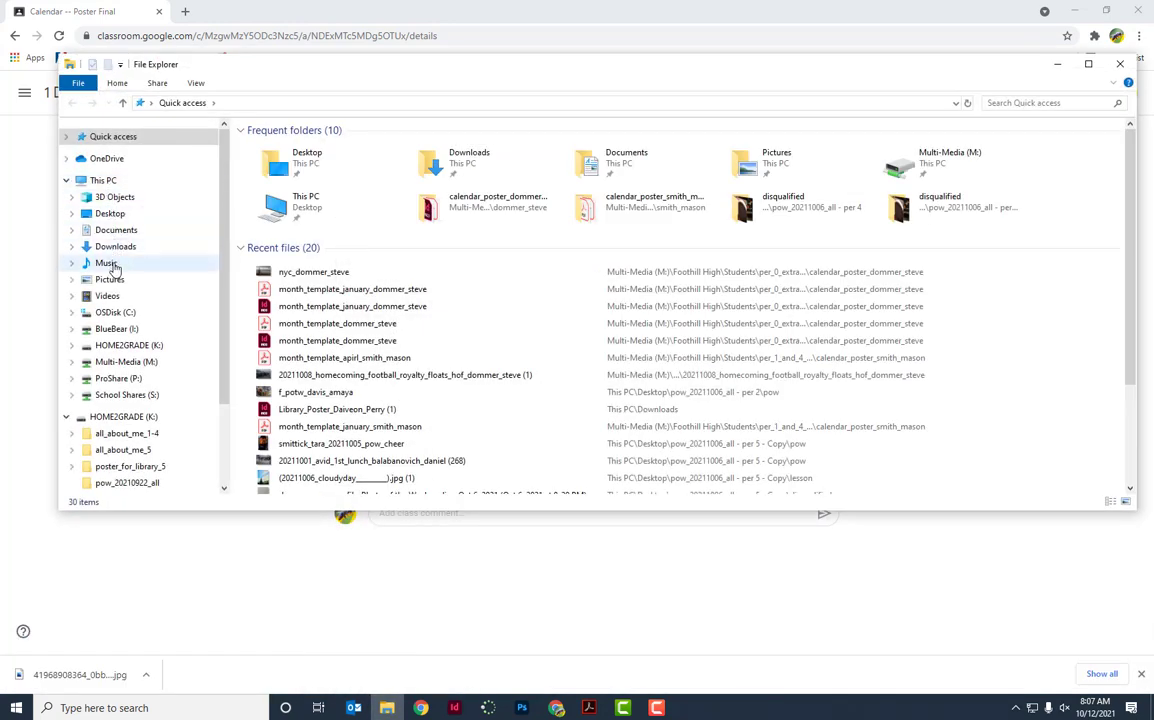
left_click(190, 361)
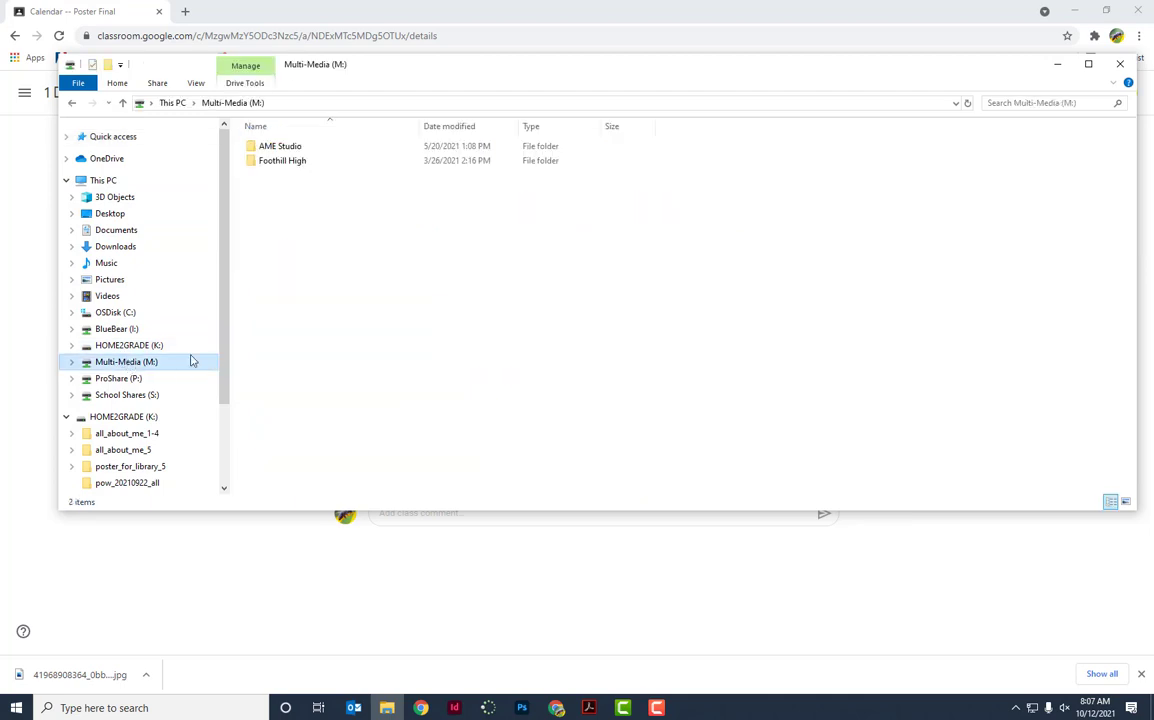
double_click(262, 161)
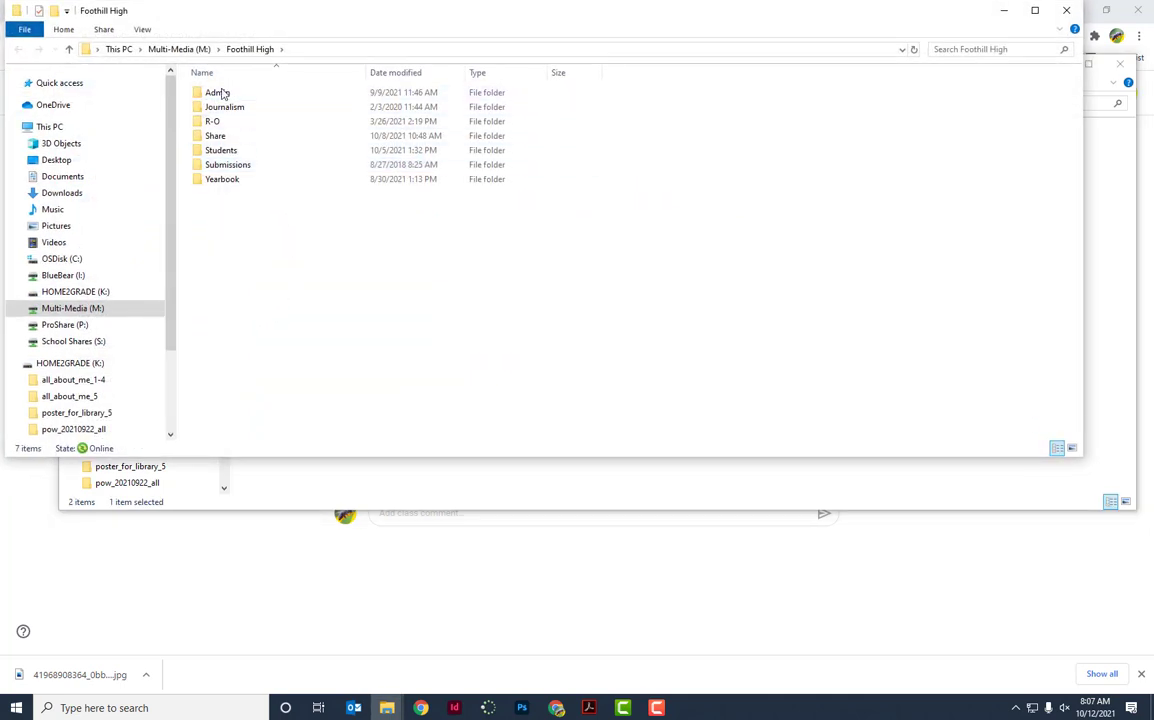
double_click(220, 150)
double_click(245, 113)
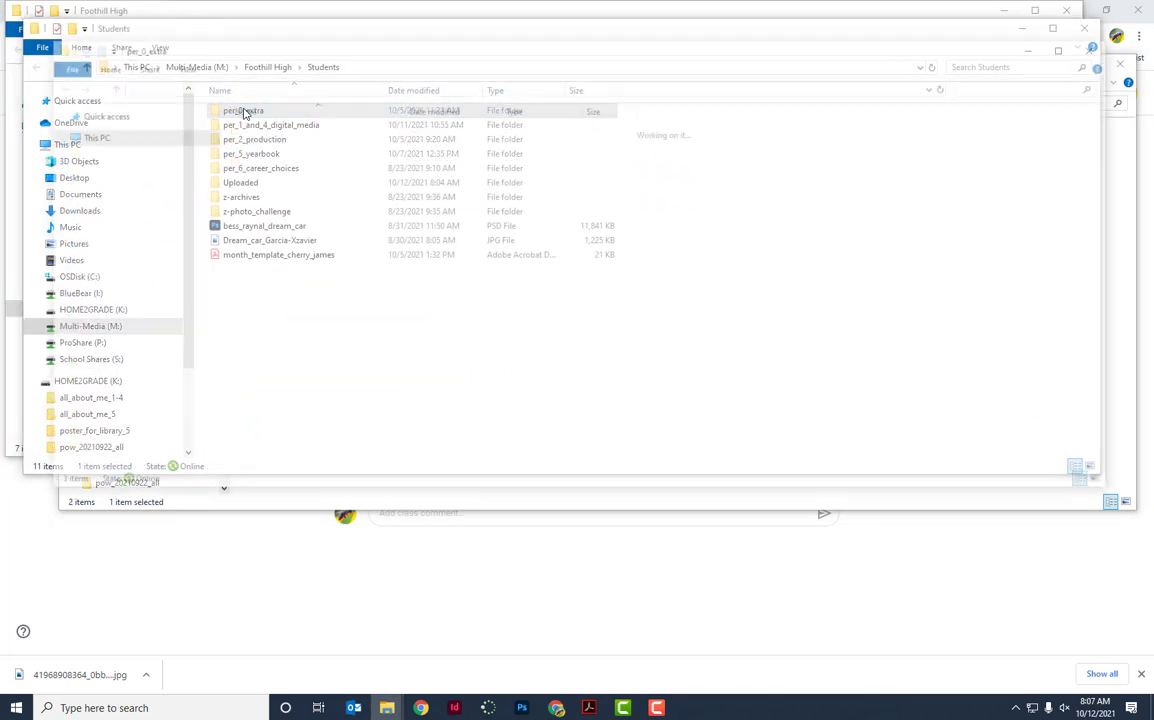
double_click(250, 121)
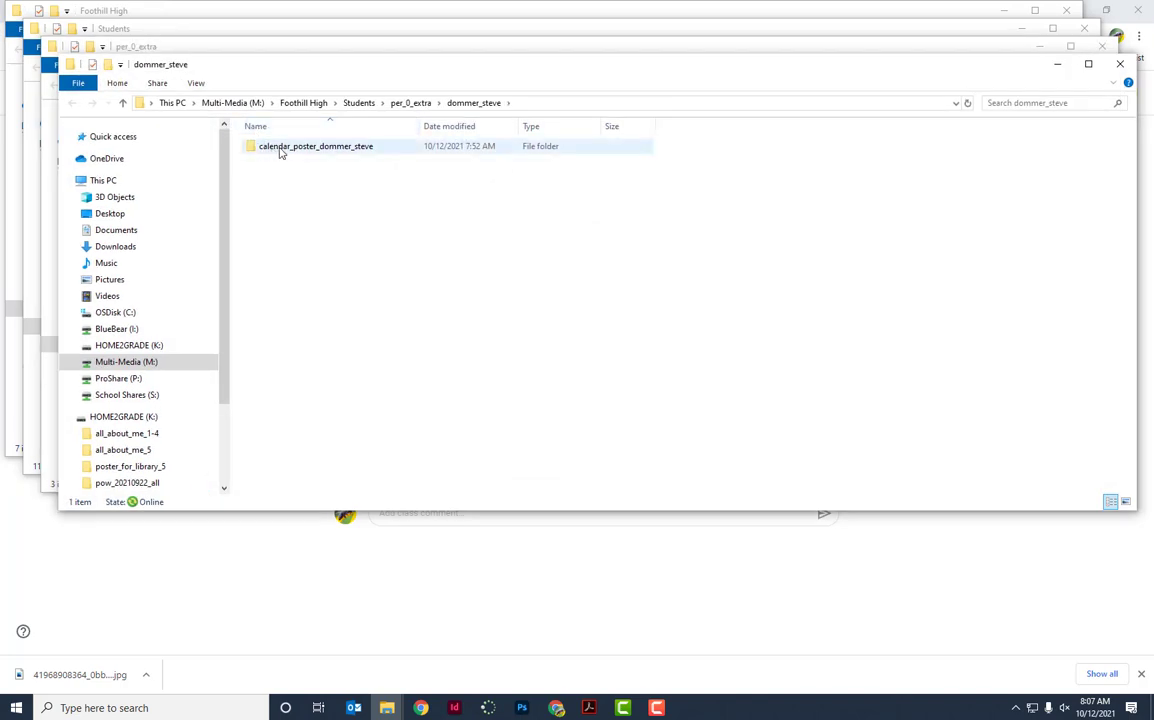
double_click(333, 148)
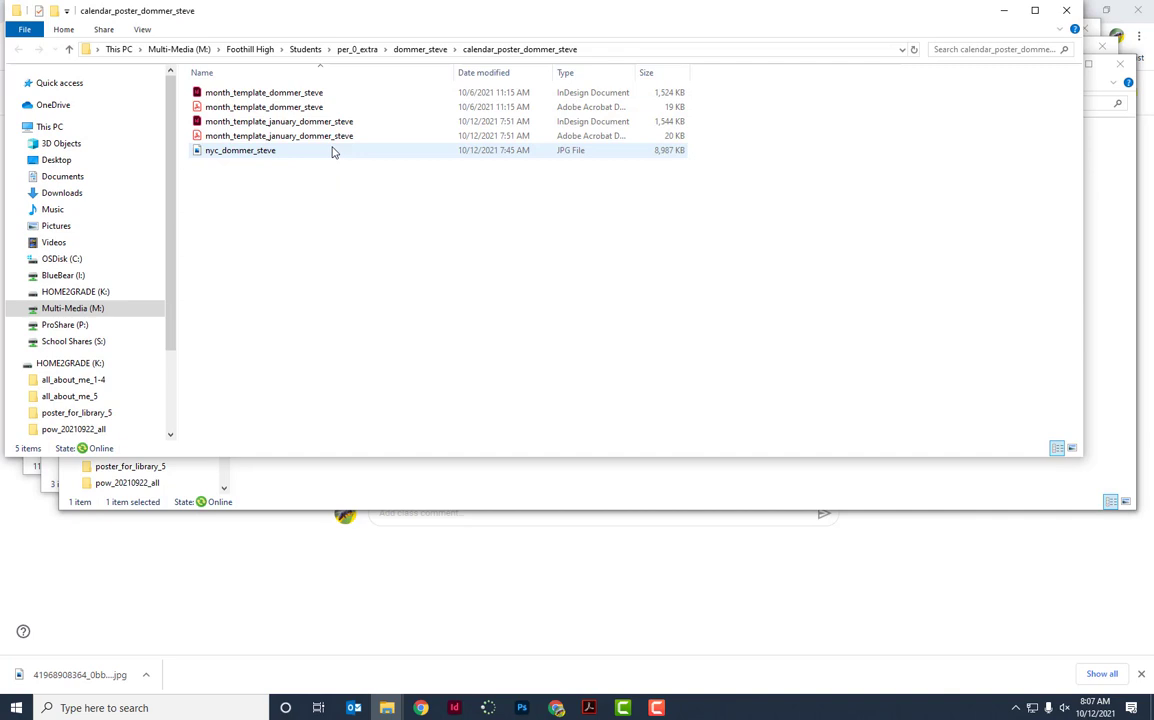
Open the NYC skyline JPG with Adobe Photoshop 2021.
right_click(240, 155)
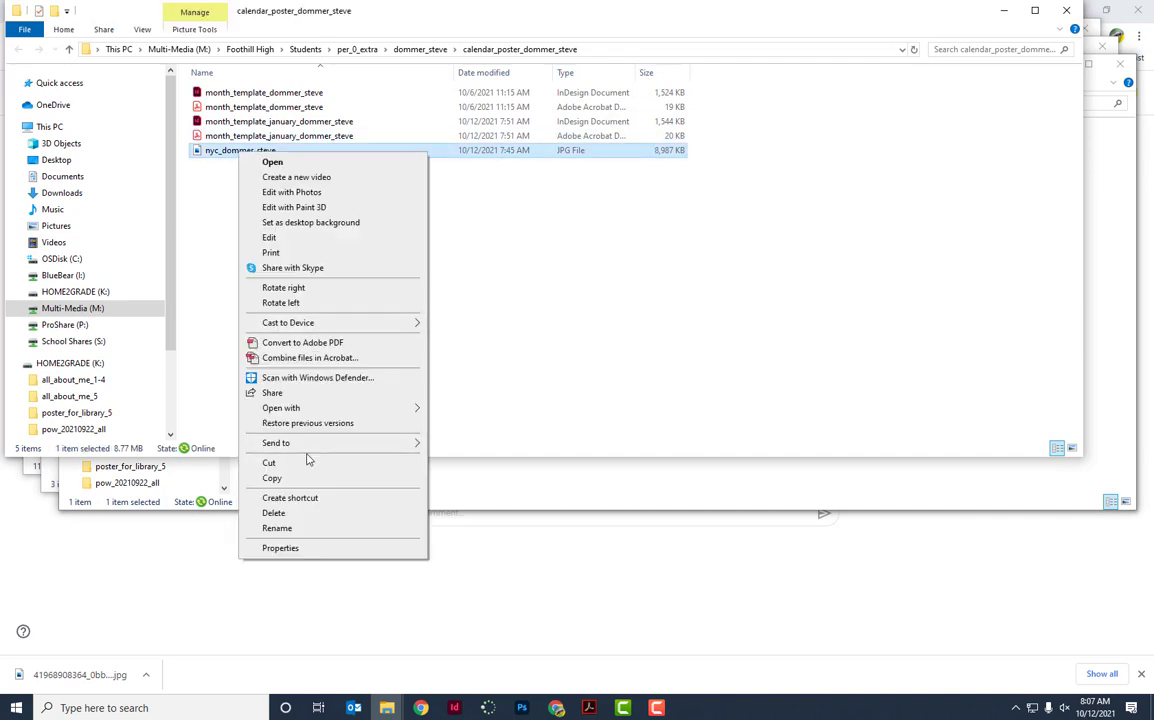
mouse_move(296, 407)
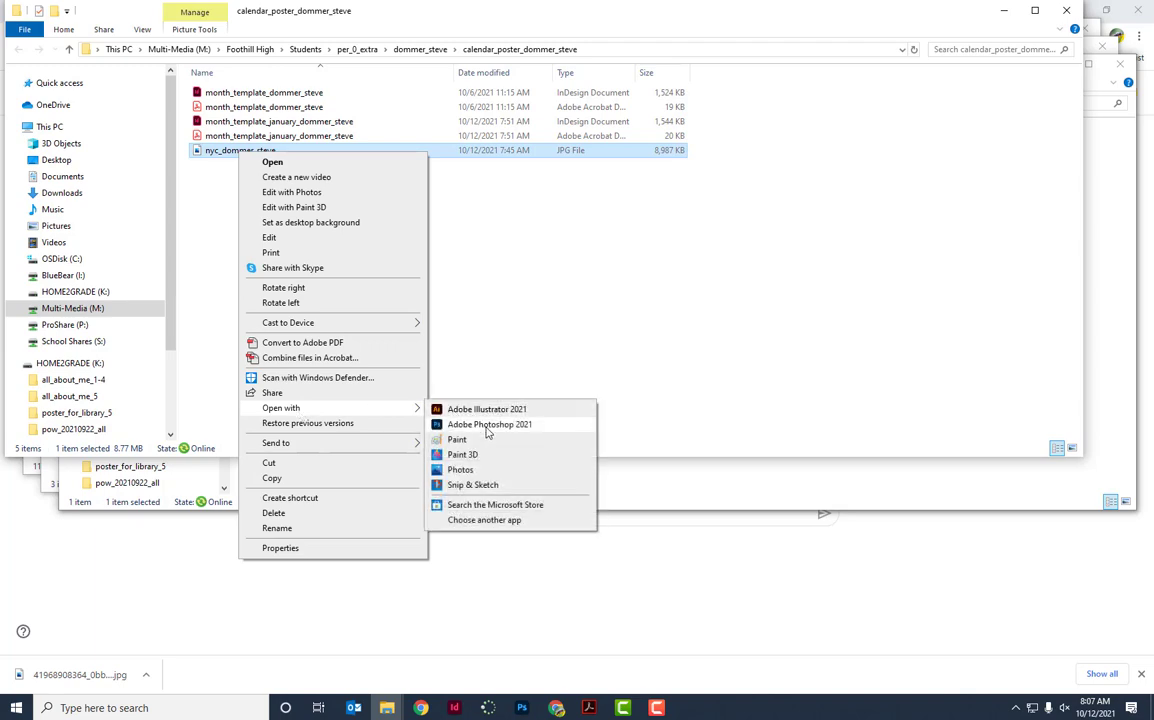
left_click(489, 426)
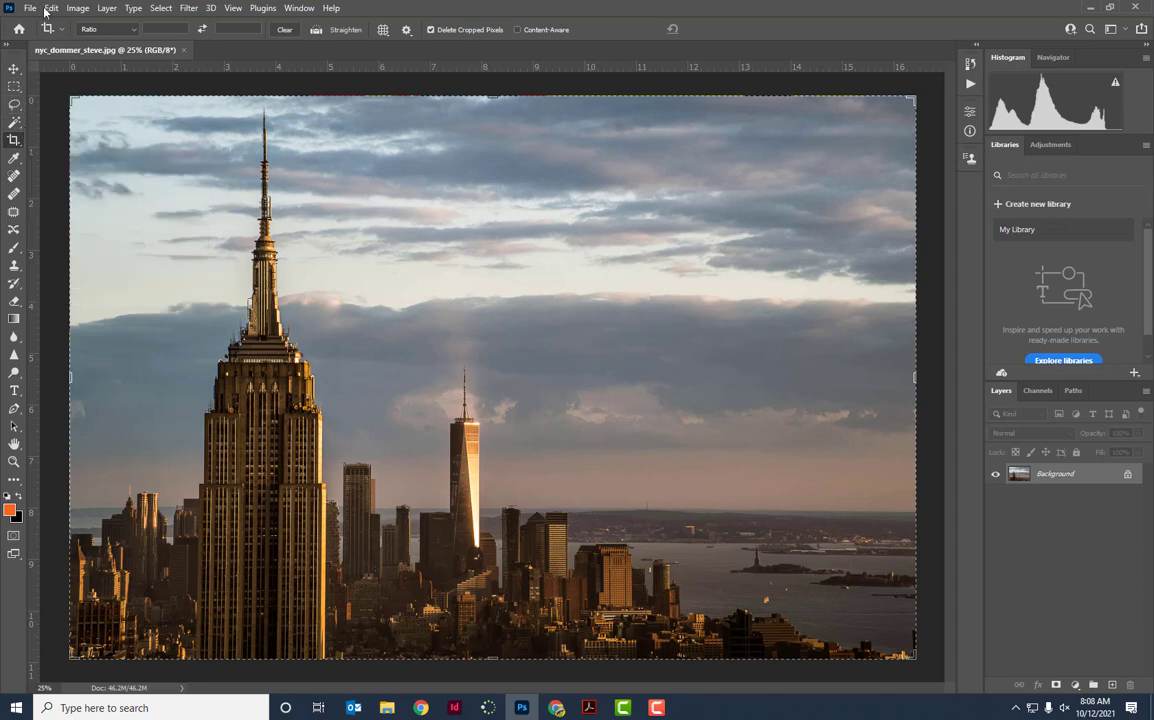
Crop the skyline at W x H x Resolution 19 × 13 in, 300 ppi, keeping both towers framed.
left_click(135, 33)
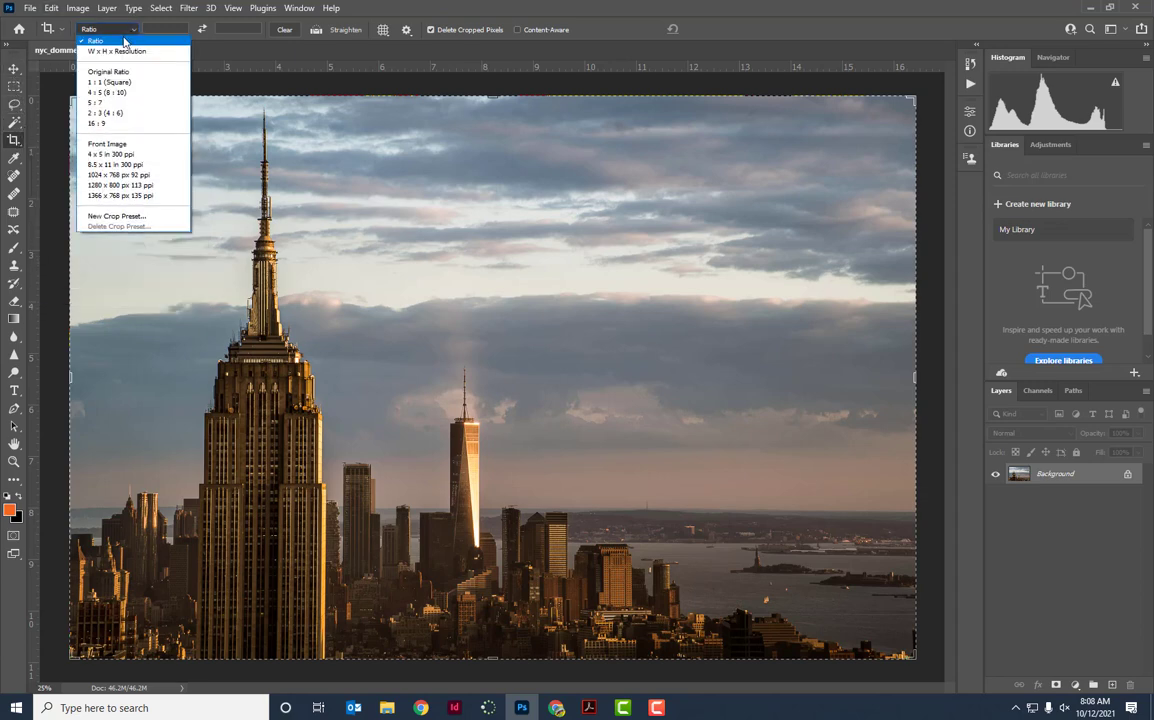
left_click(118, 46)
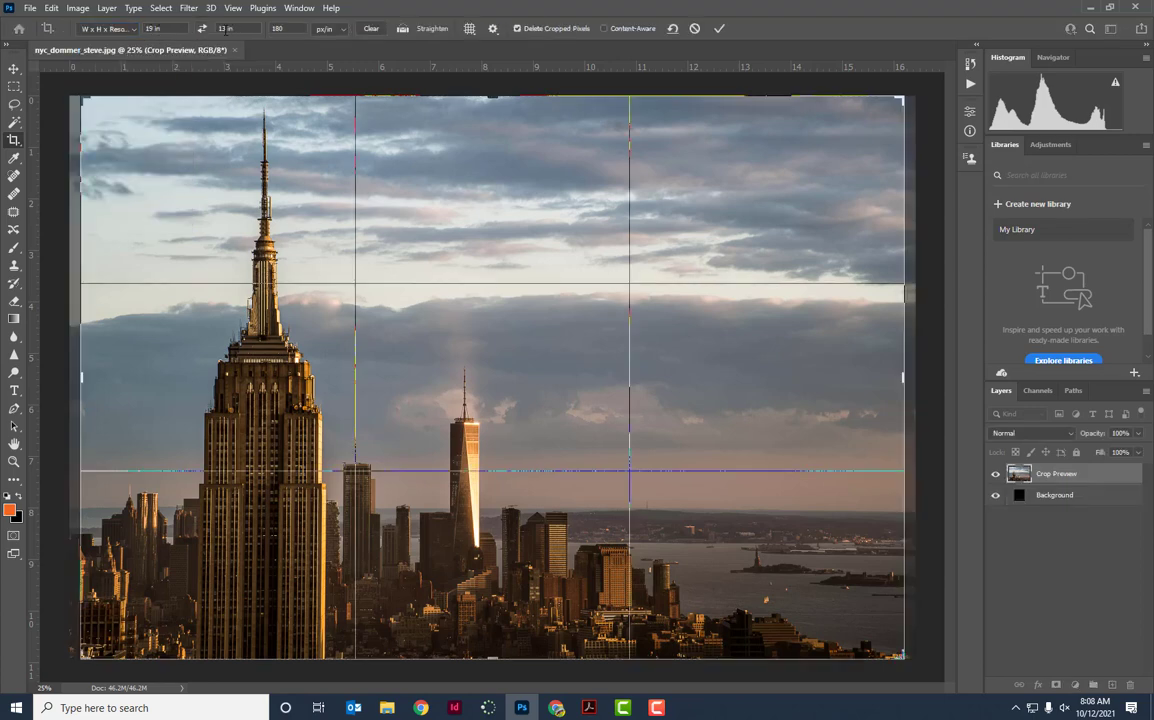
left_click(288, 29)
type("300")
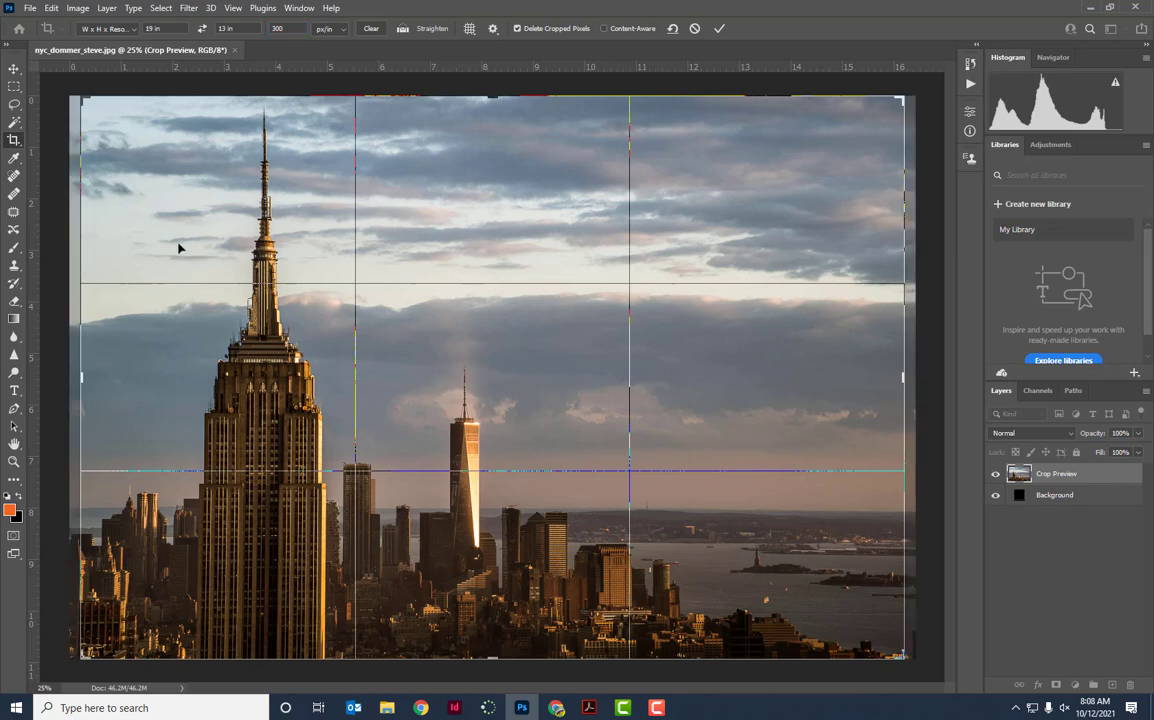
mouse_move(176, 248)
left_mouse_down()
mouse_move(165, 247)
mouse_move(178, 250)
left_mouse_up()
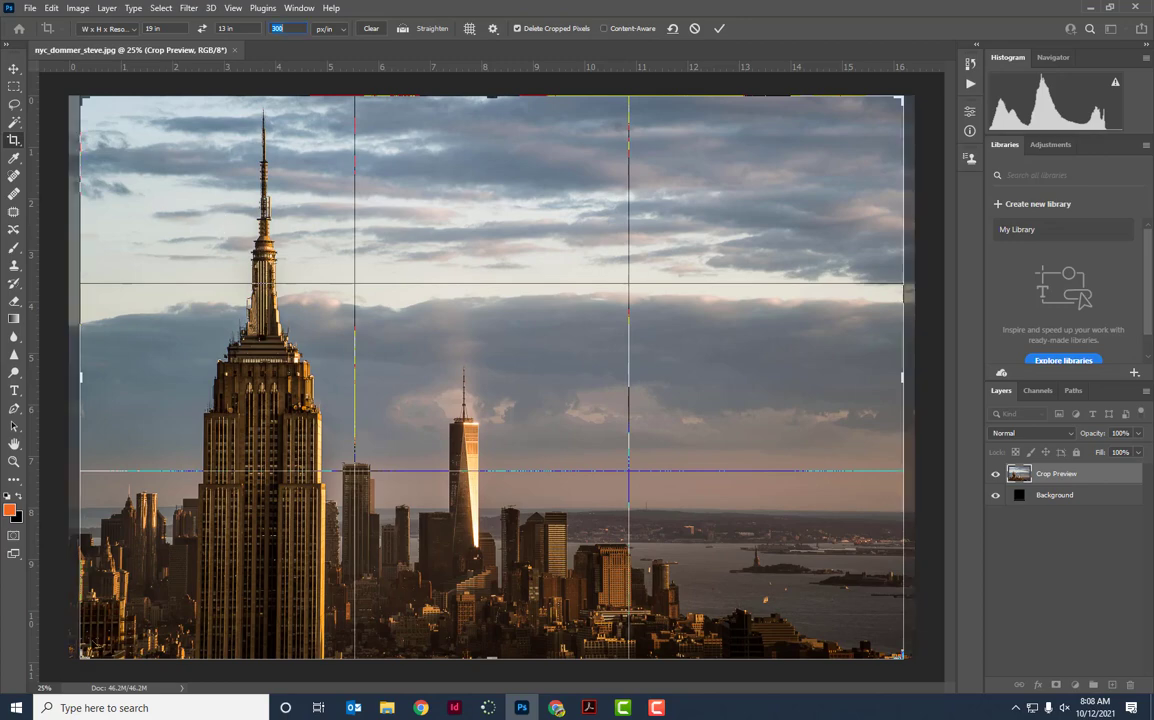
left_click_drag(83, 655, 129, 626)
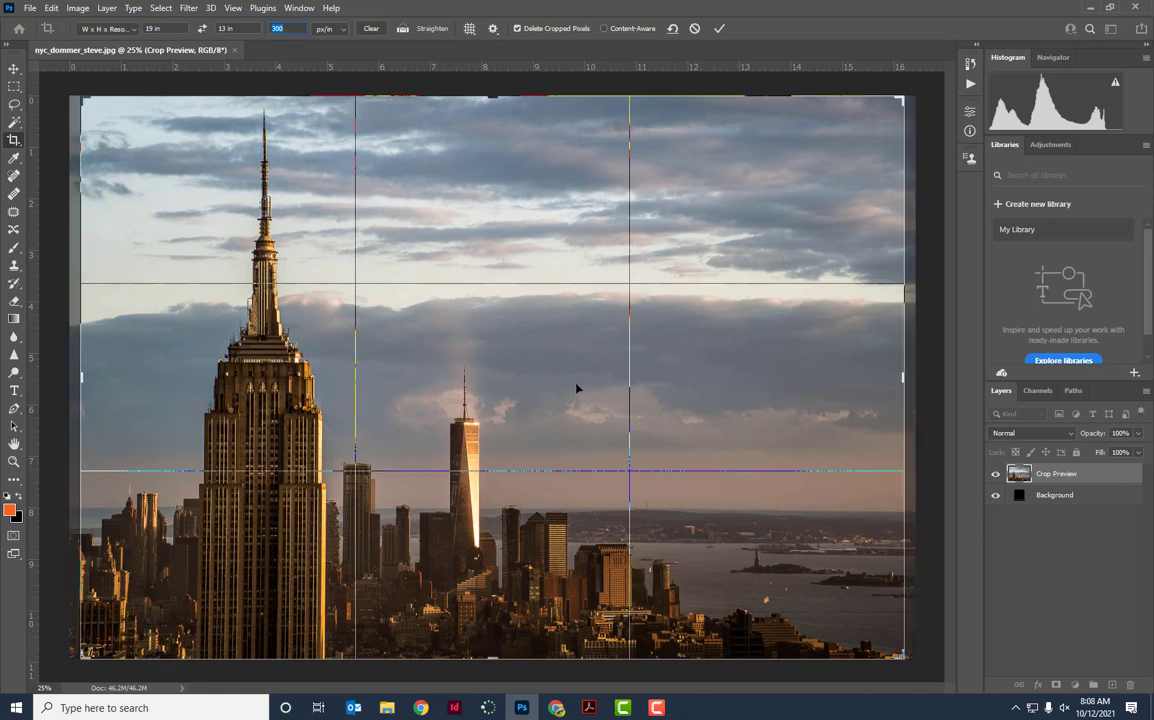
left_click(720, 31)
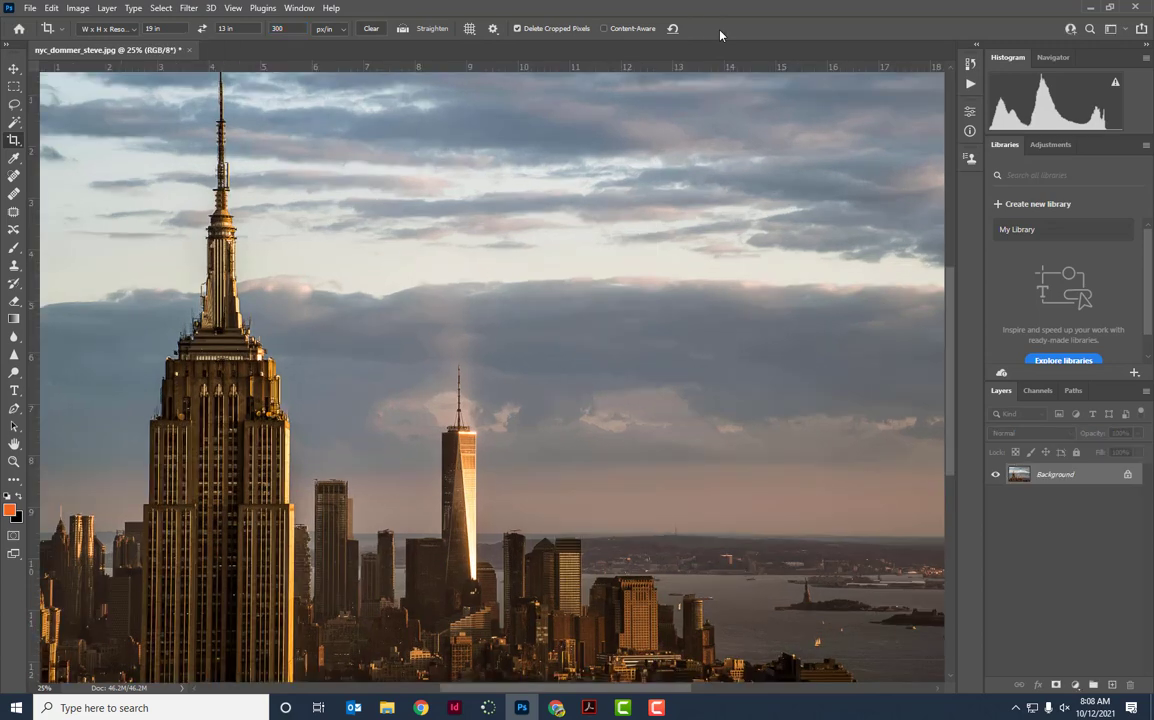
Save the cropped photo as an _edit JPEG copy at quality 12, then close it.
left_click(31, 8)
left_click(60, 160)
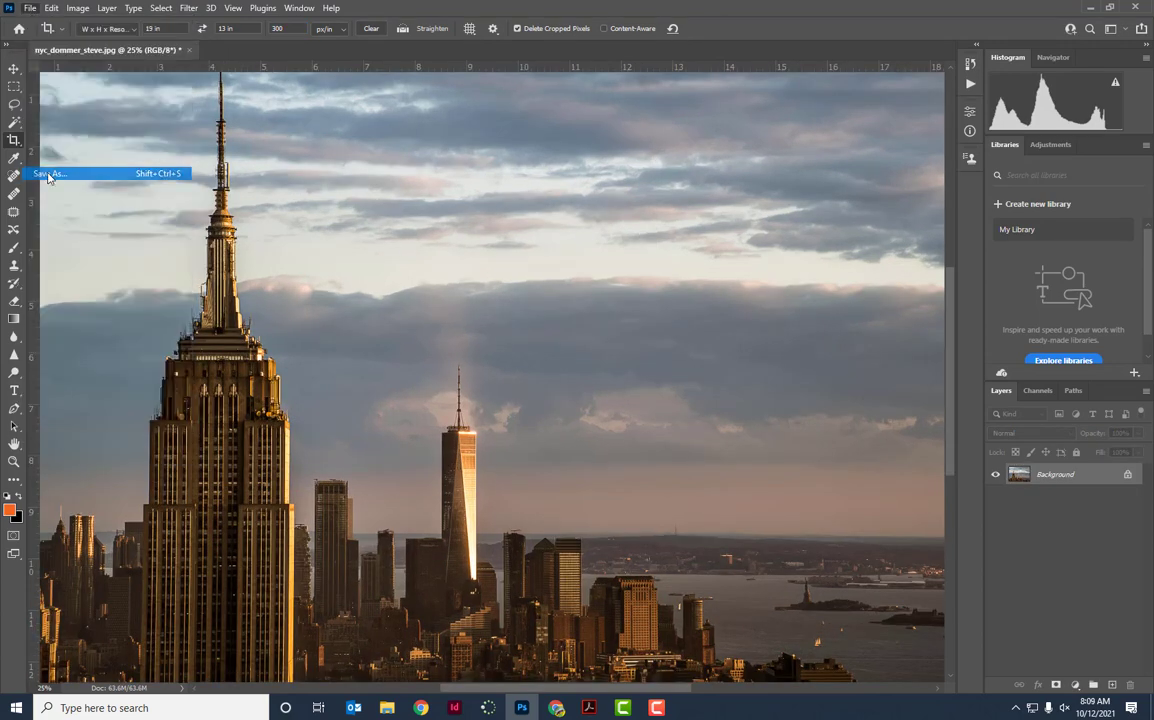
left_click(184, 495)
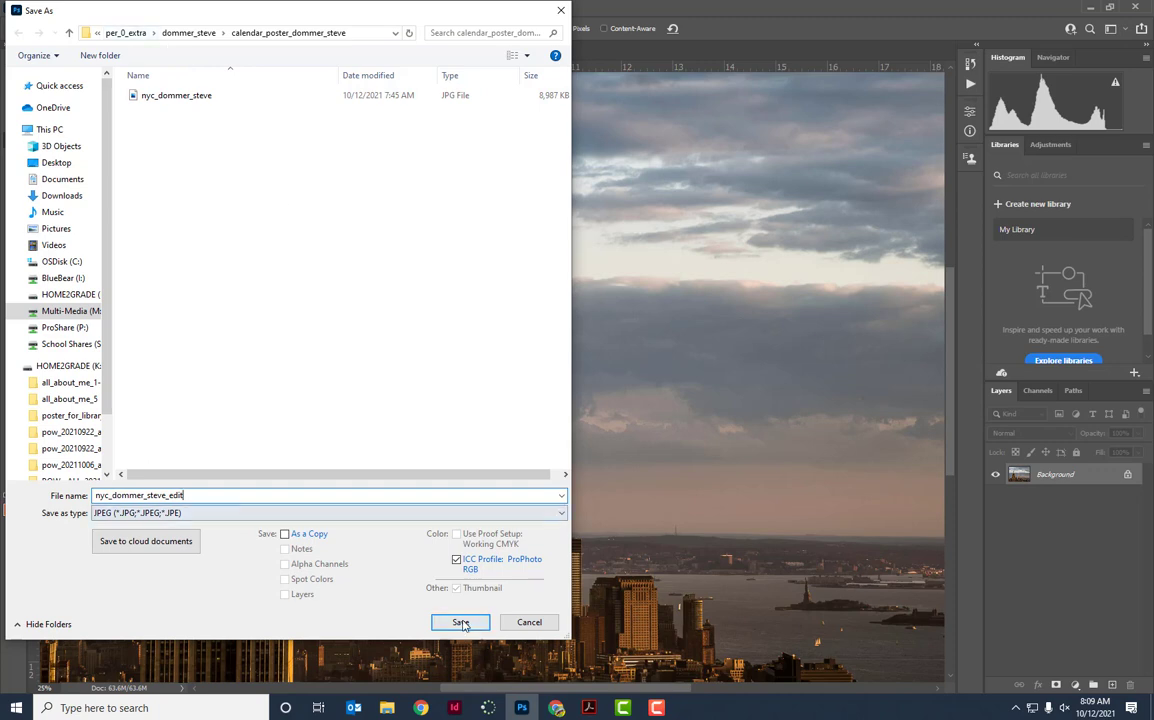
key("Return")
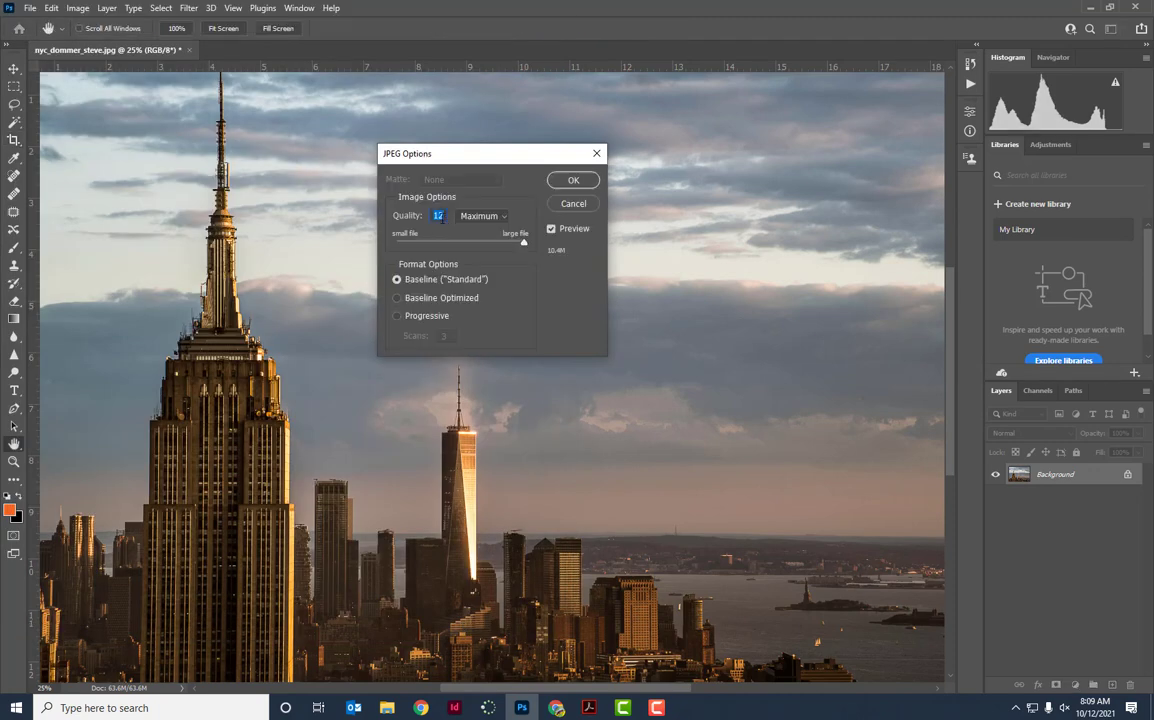
left_click(572, 181)
key("c")
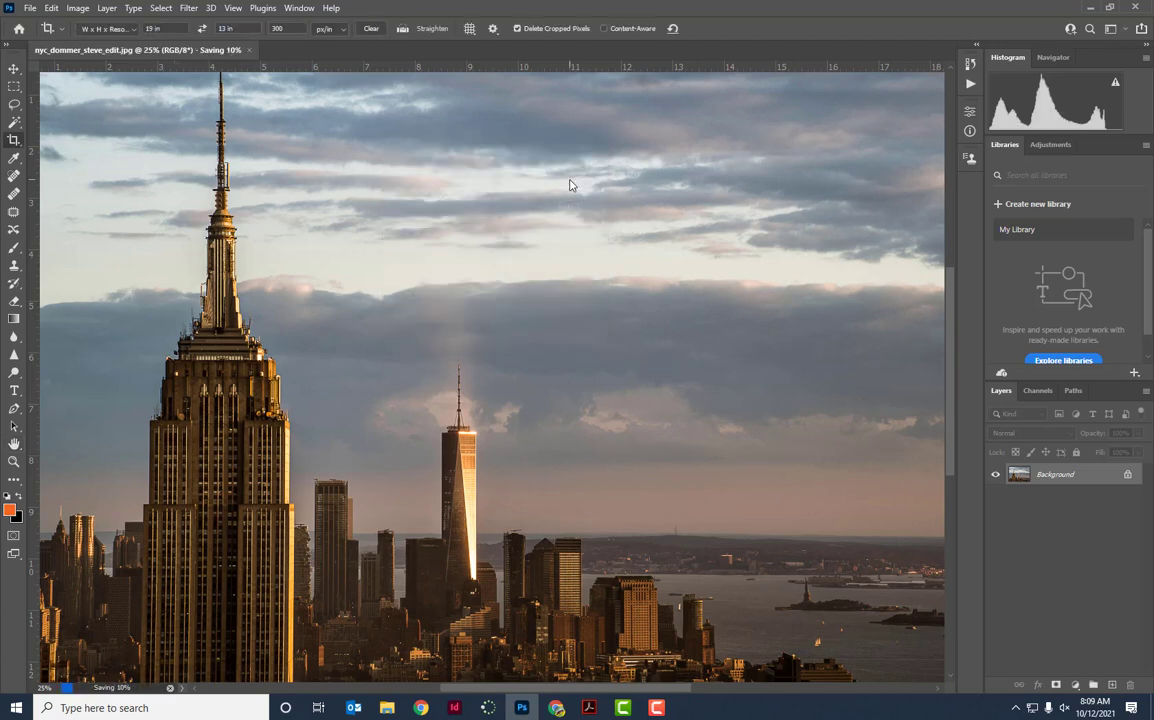
left_click(200, 50)
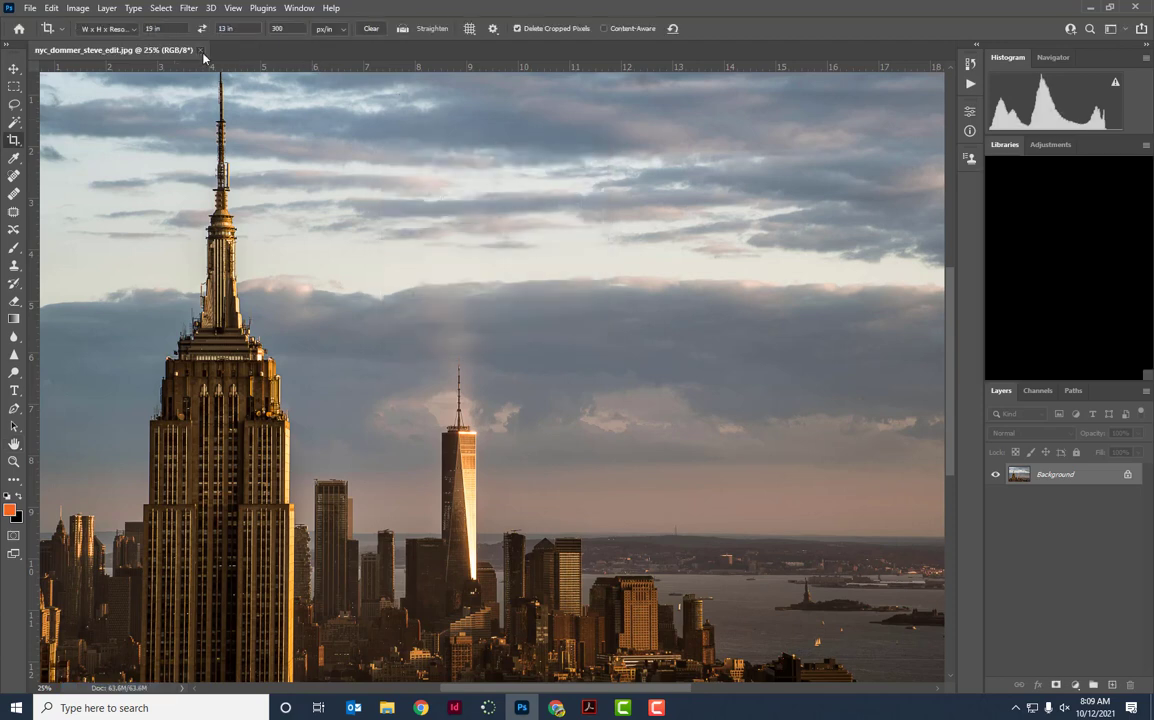
left_click(1090, 9)
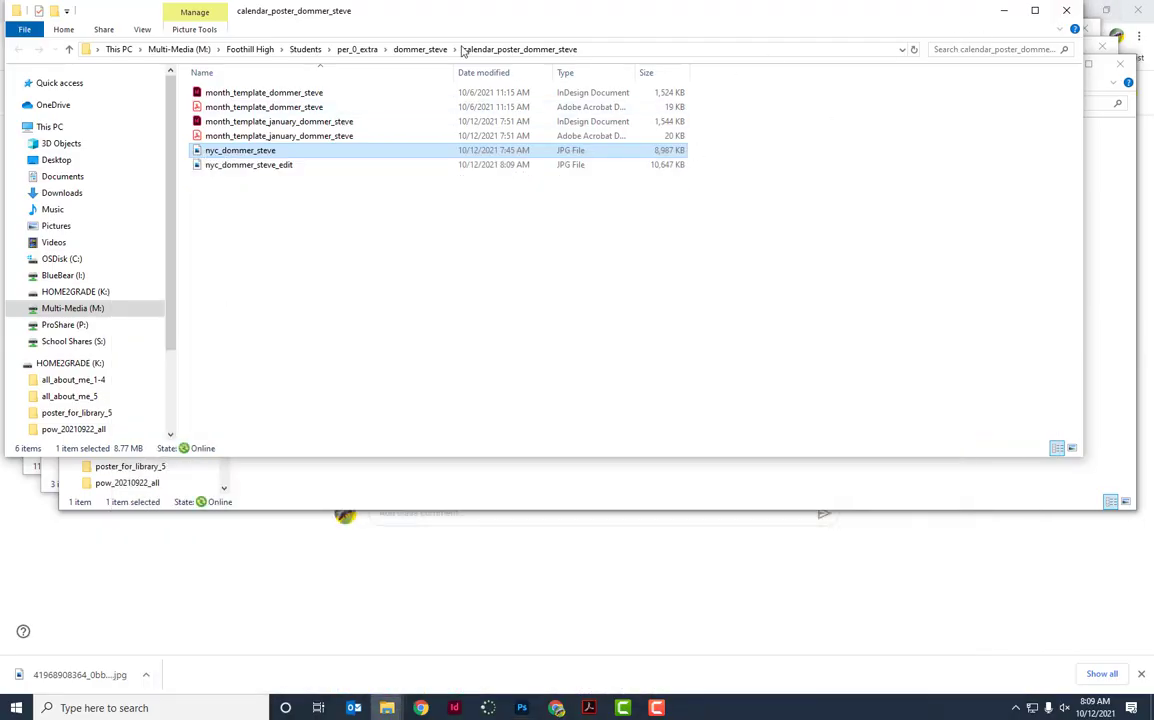
Open Chrome under the school profile to view the Calendar -- Poster Final instructions.
left_click(422, 707)
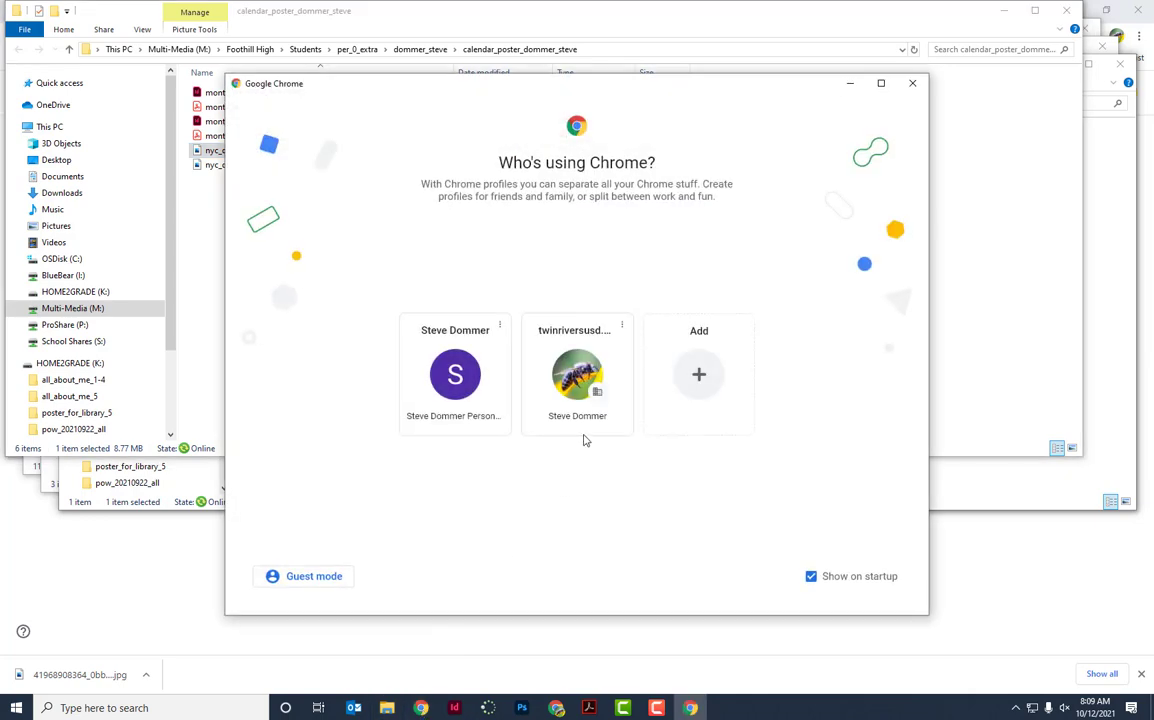
left_click(587, 398)
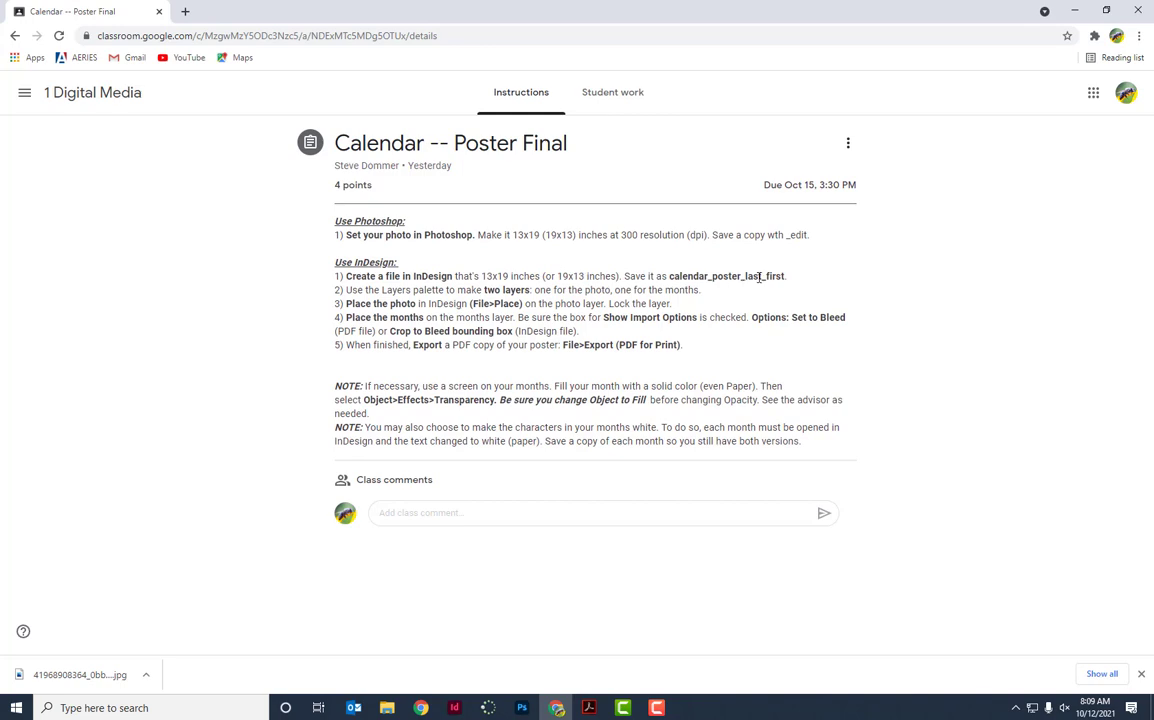
left_click(455, 708)
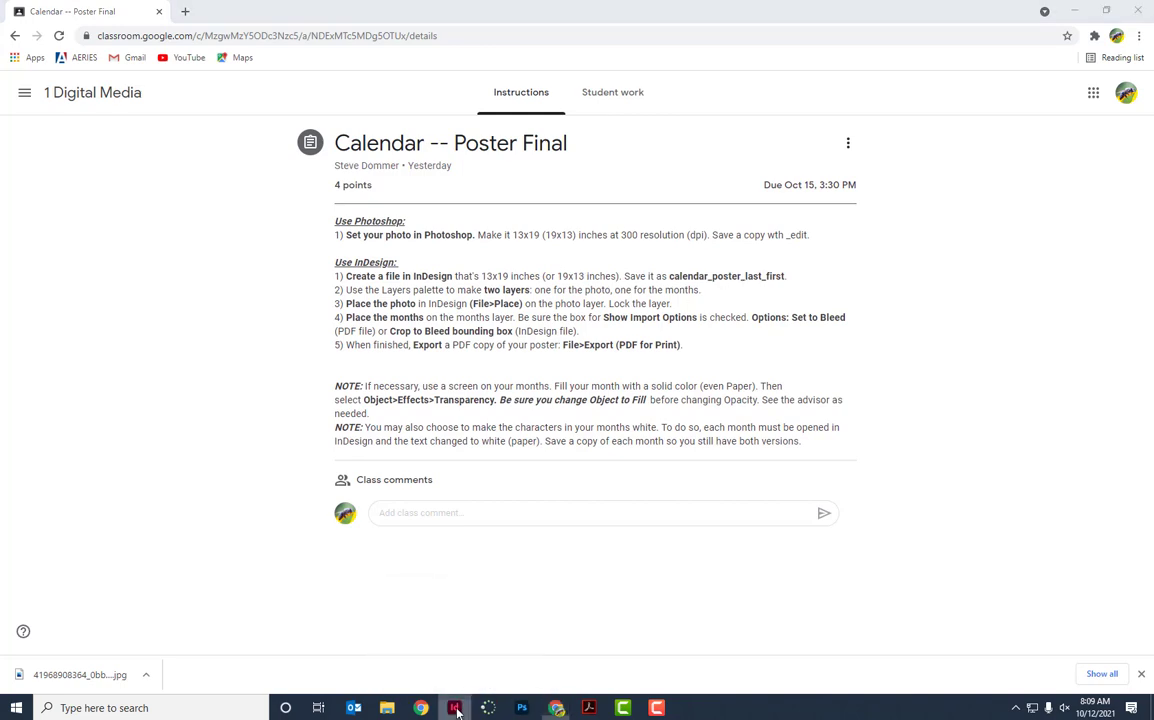
Create a new 19 × 13 in InDesign document measured in inches.
left_click(48, 178)
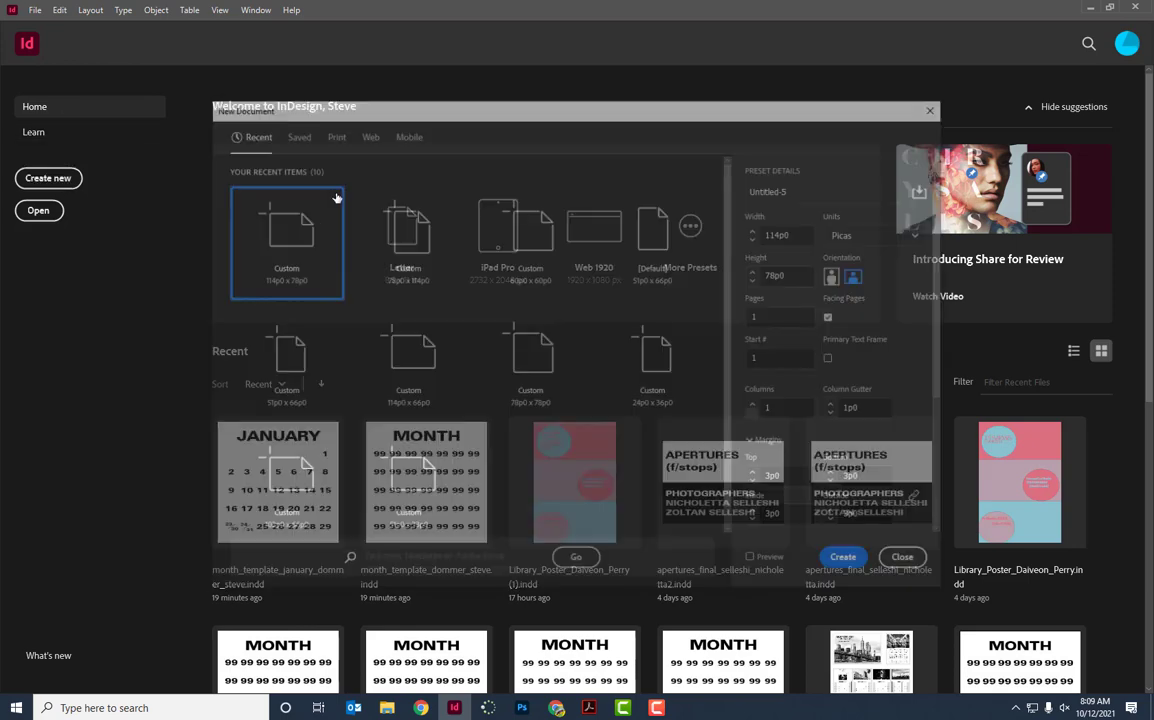
left_click(839, 240)
left_click(852, 301)
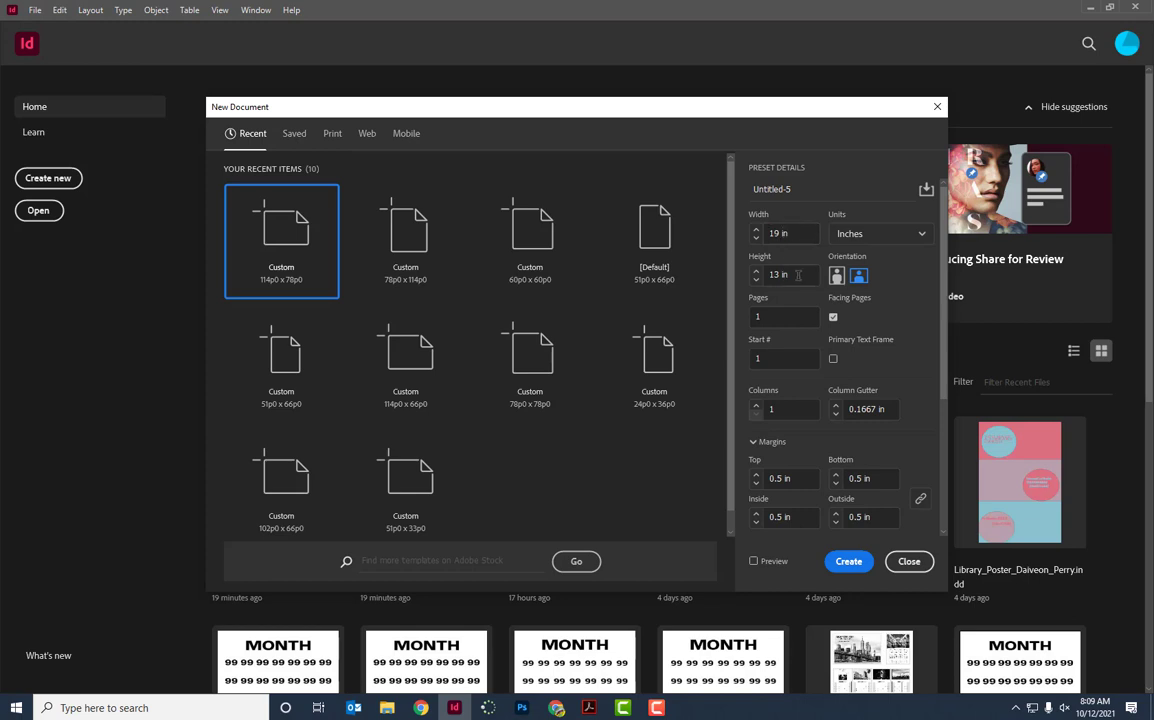
left_click(849, 562)
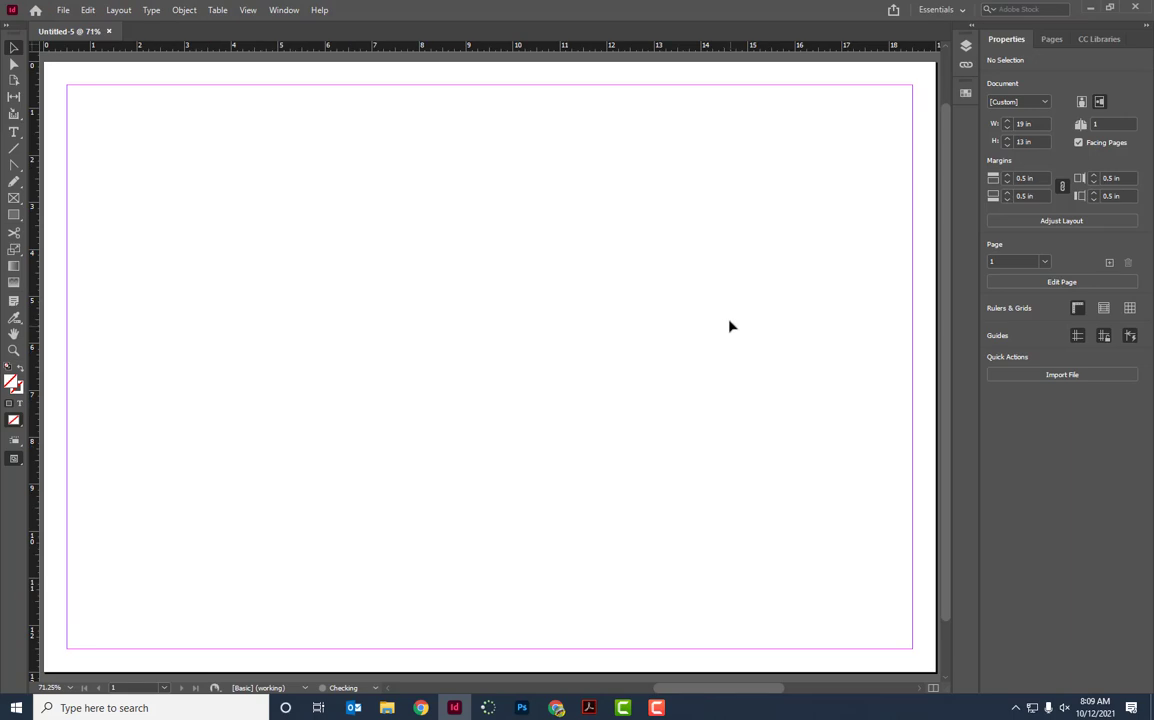
Save the document as calendar_poster_ followed by the student's name.
left_click(62, 10)
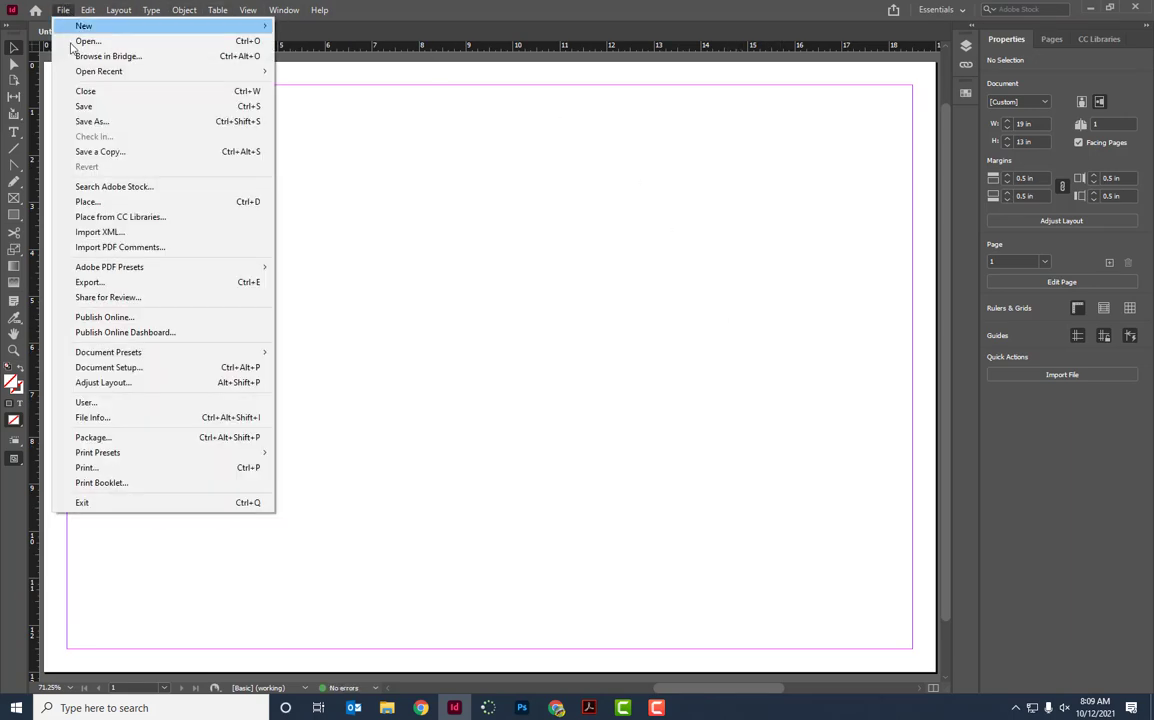
left_click(86, 122)
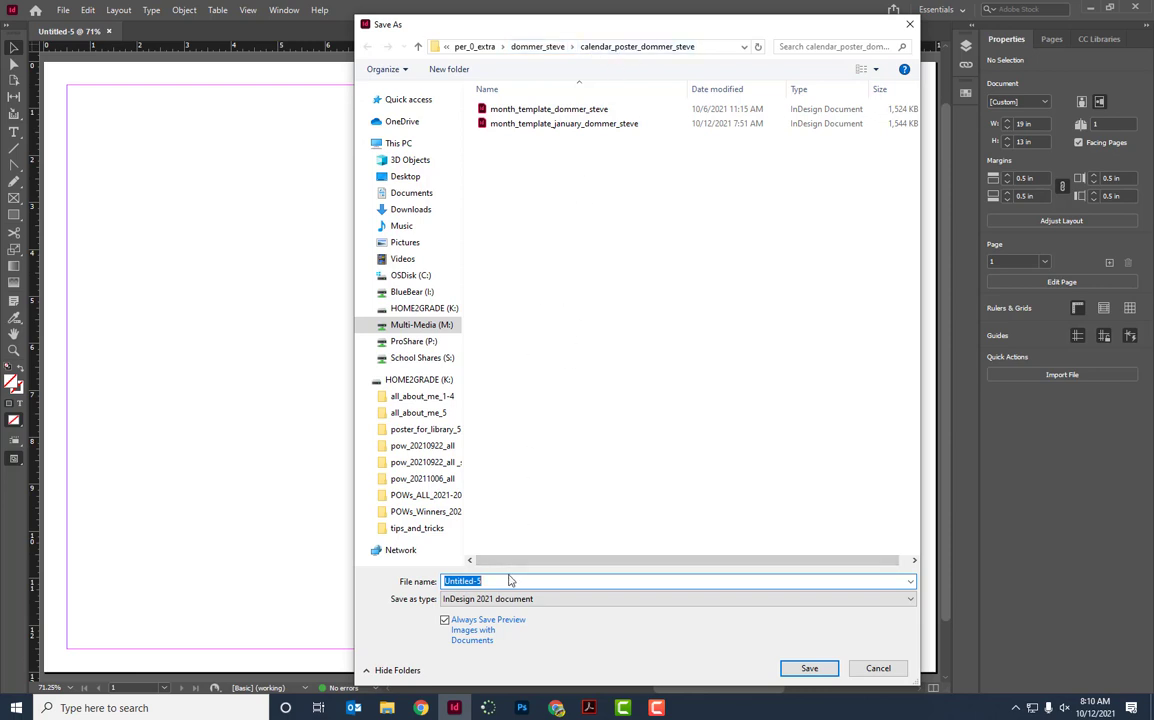
type("ca")
left_click(809, 668)
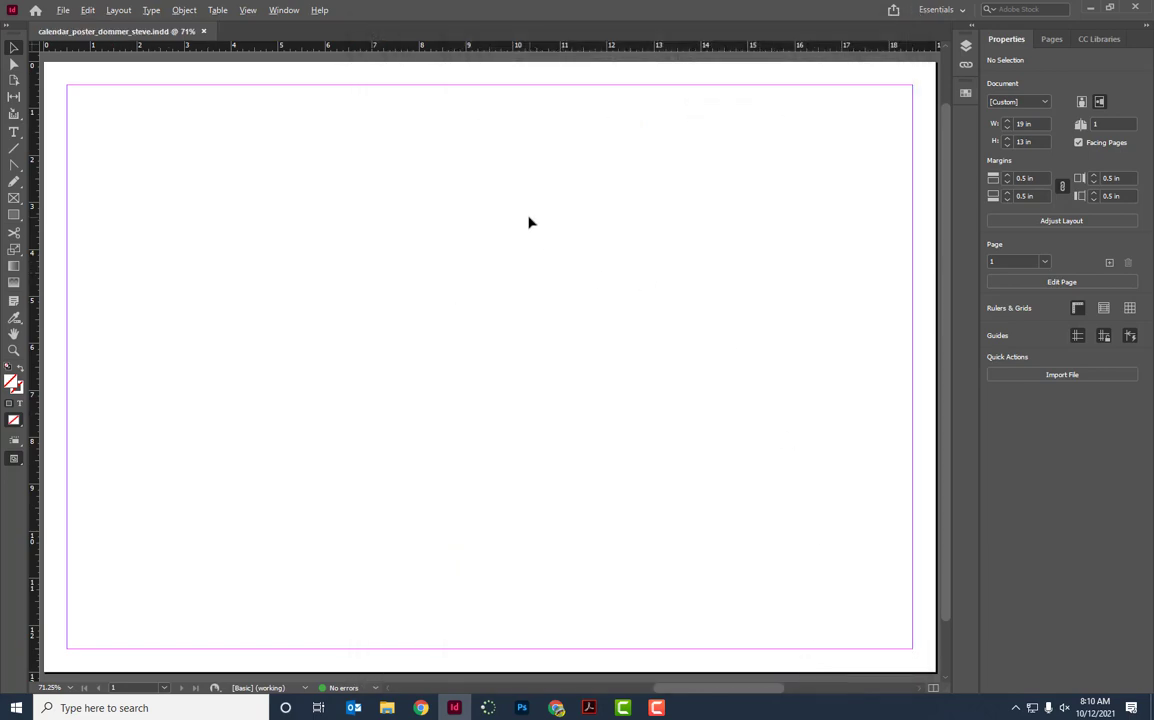
Check the assignment instructions, then show the Layers panel from the Window menu.
key("alt+Tab")
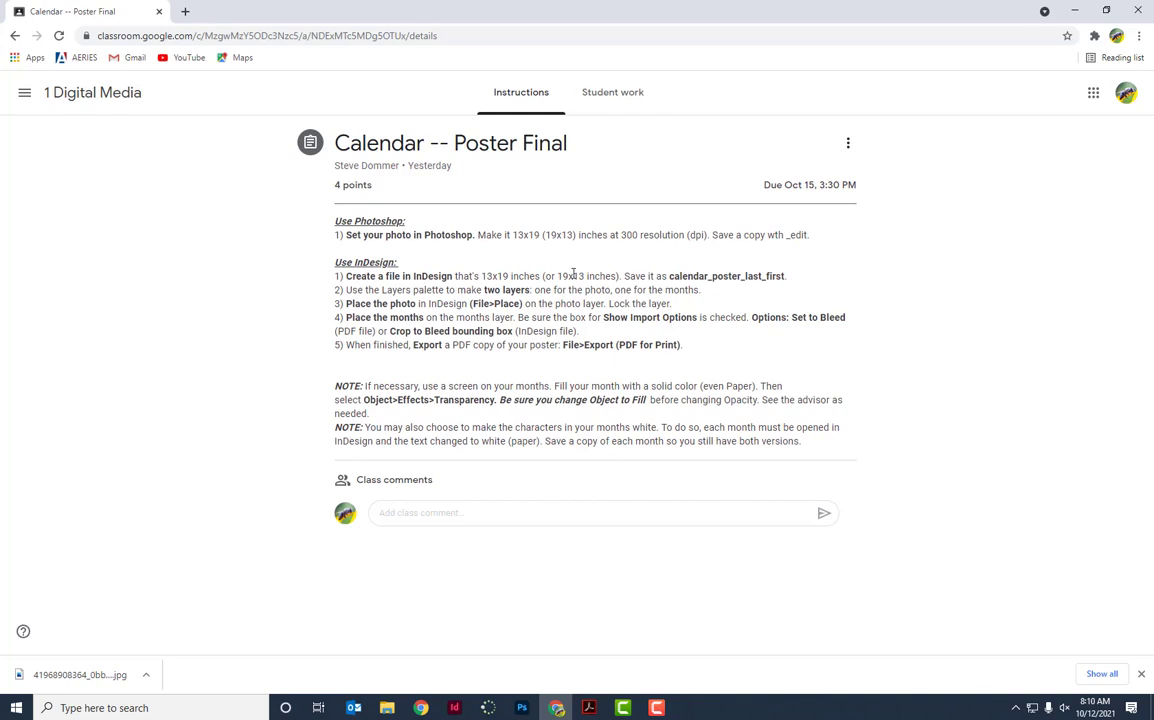
key("alt+Tab")
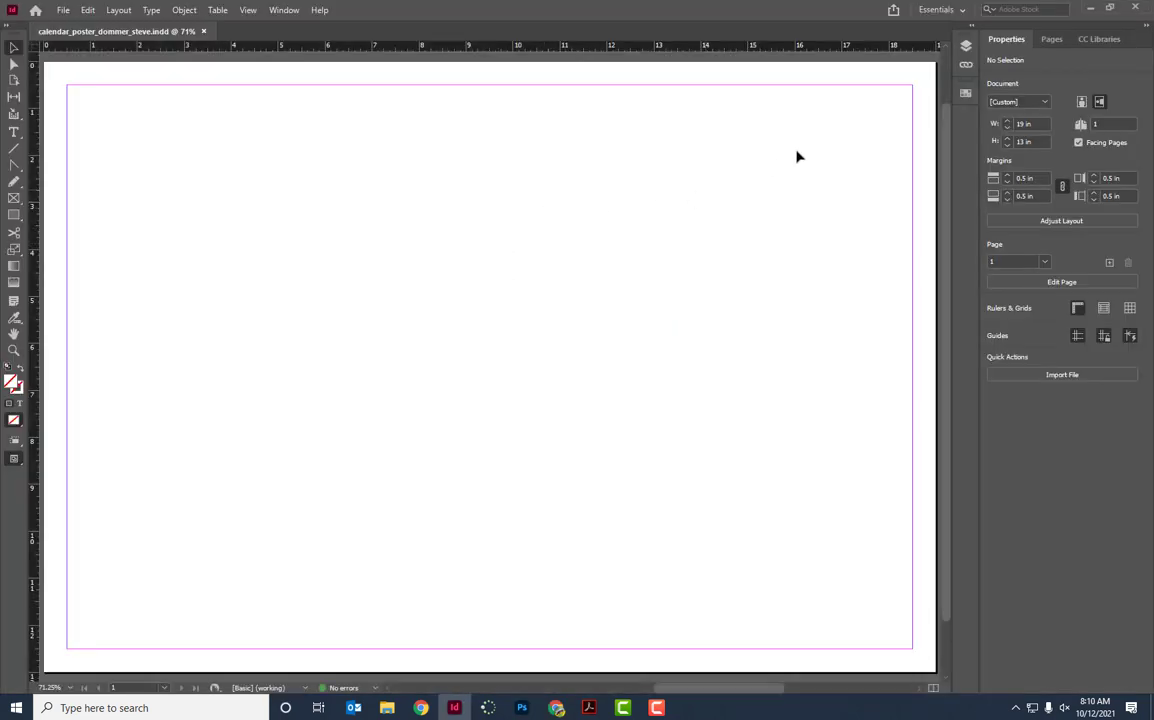
left_click(966, 47)
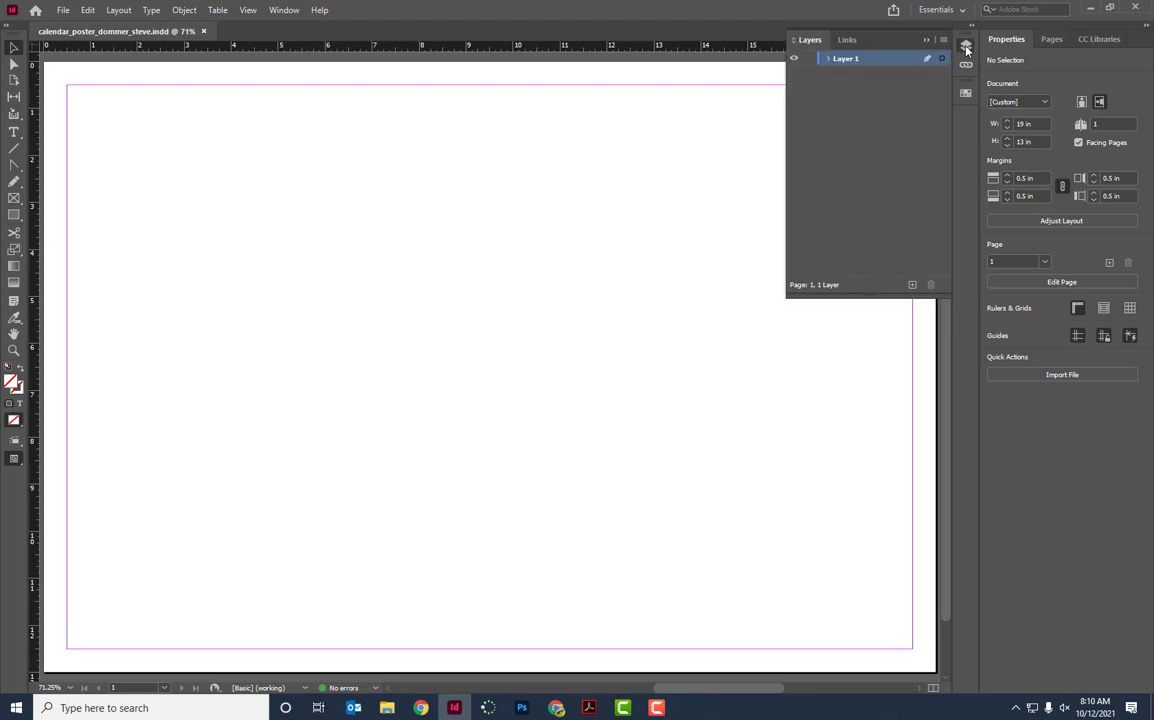
left_click(966, 48)
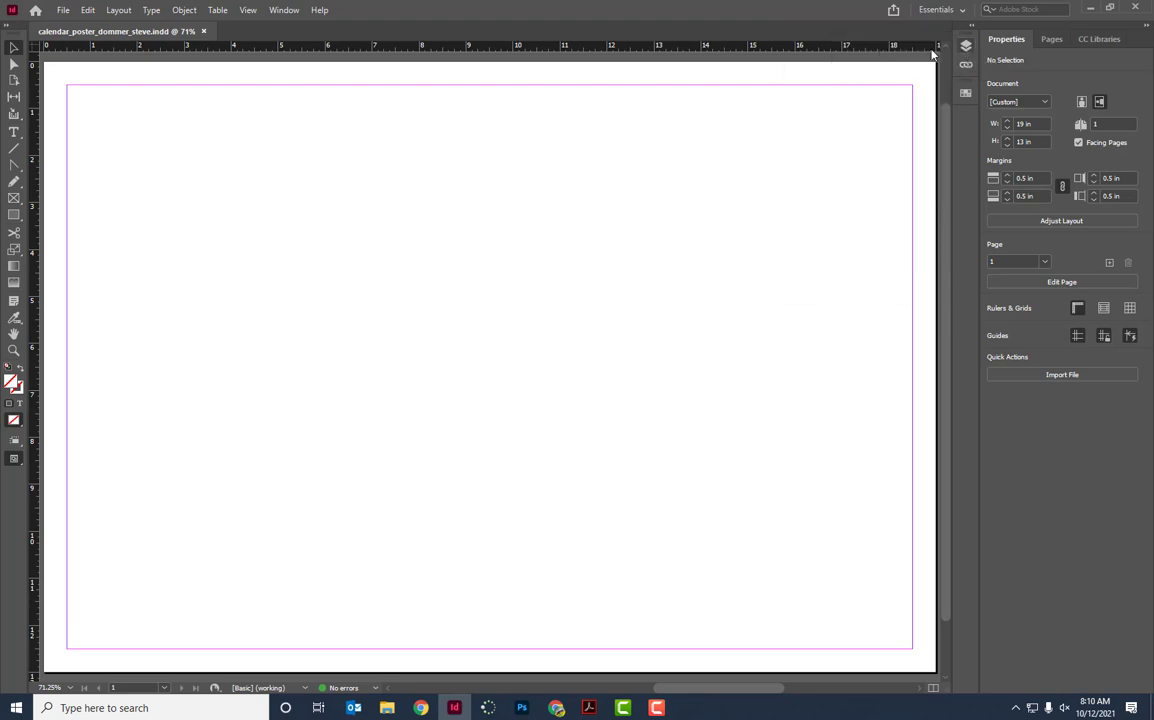
left_click(284, 10)
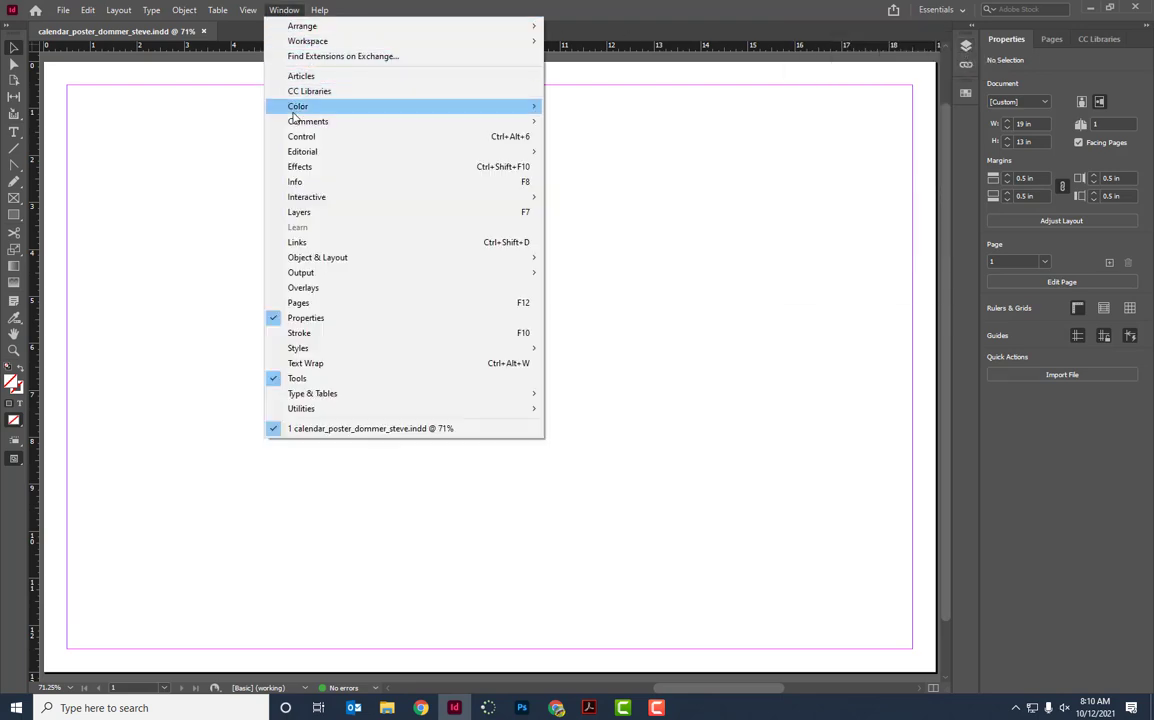
left_click(299, 212)
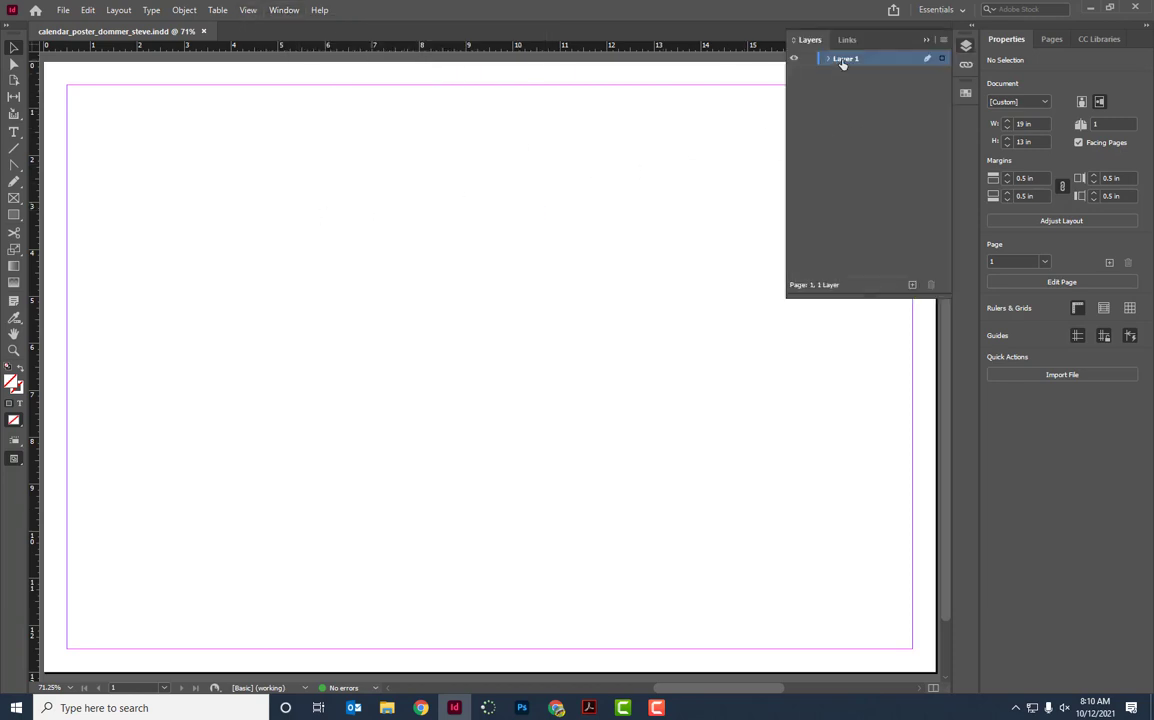
Add a second layer, rename the layers photo and months, and make photo active.
left_click(911, 285)
double_click(843, 75)
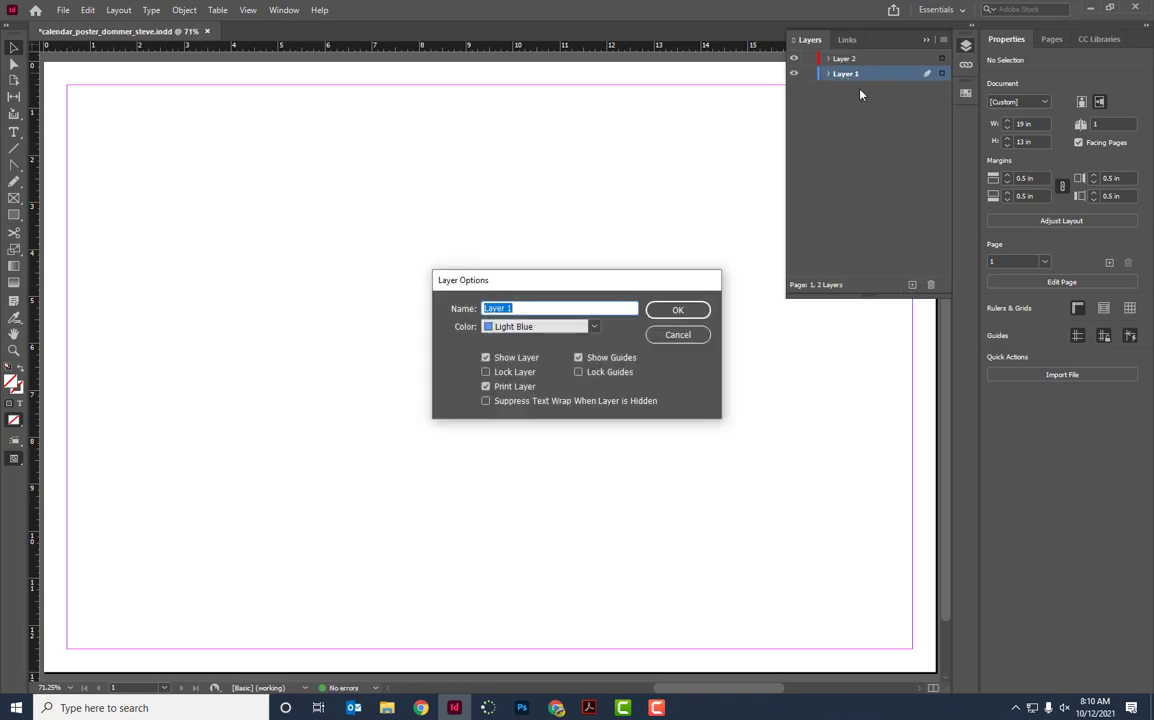
type("photo")
left_click(698, 309)
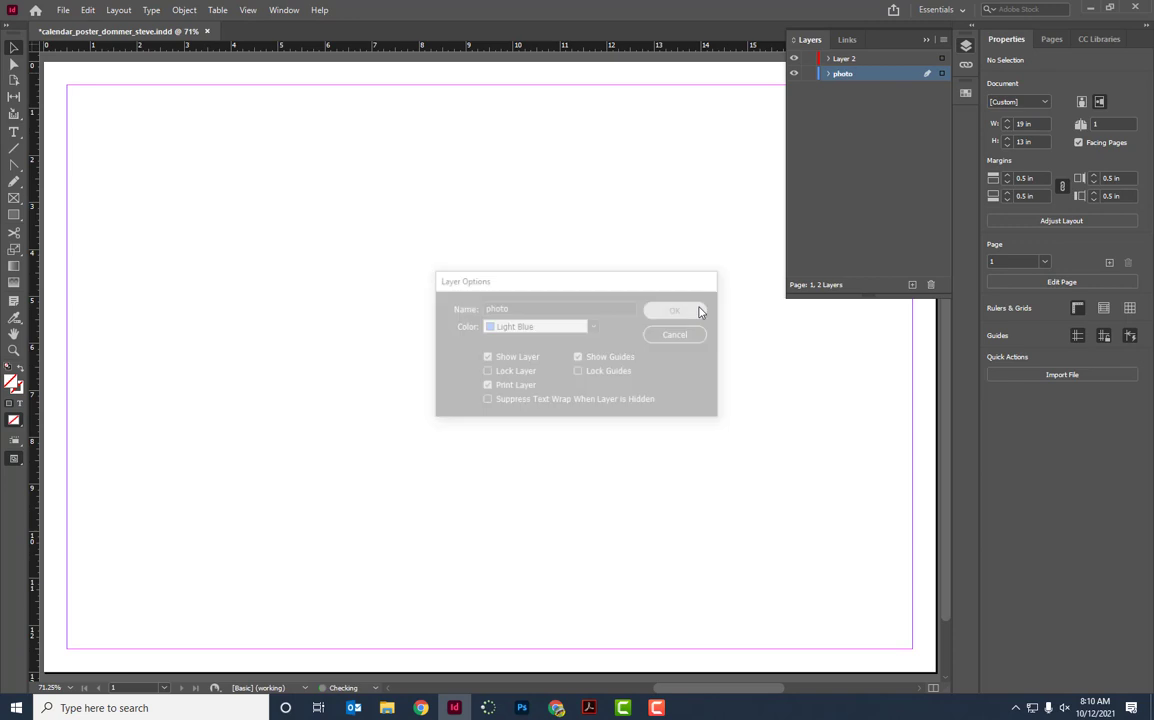
double_click(843, 60)
type("months")
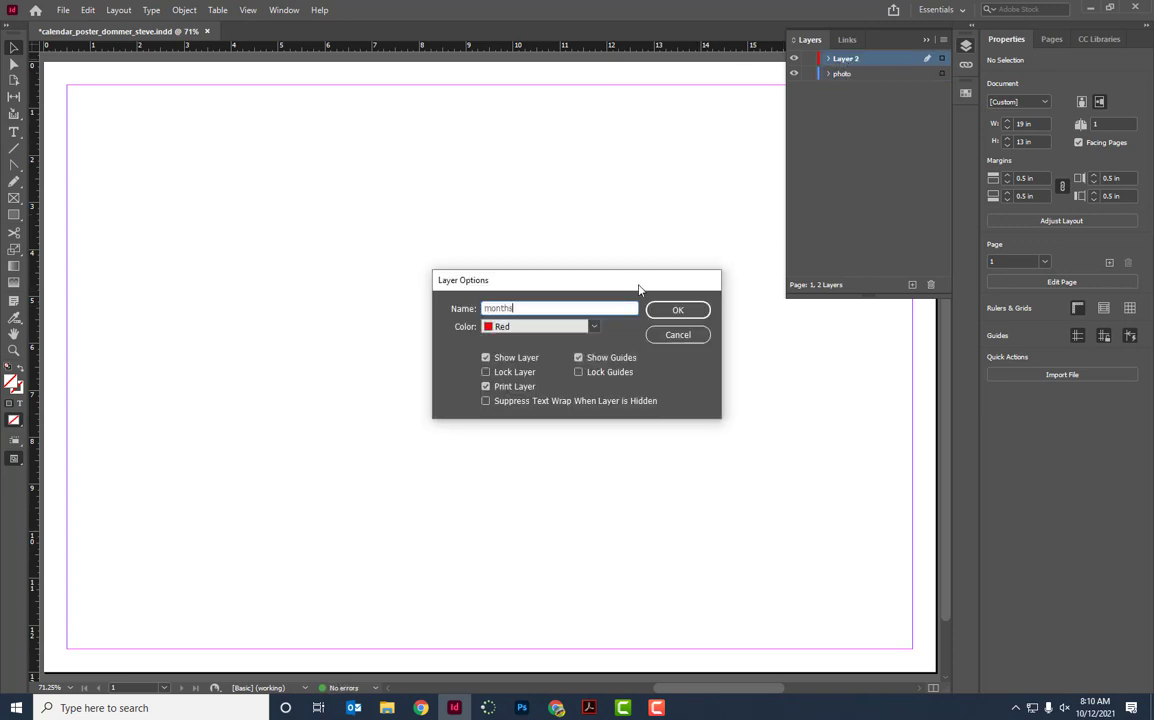
key("Return")
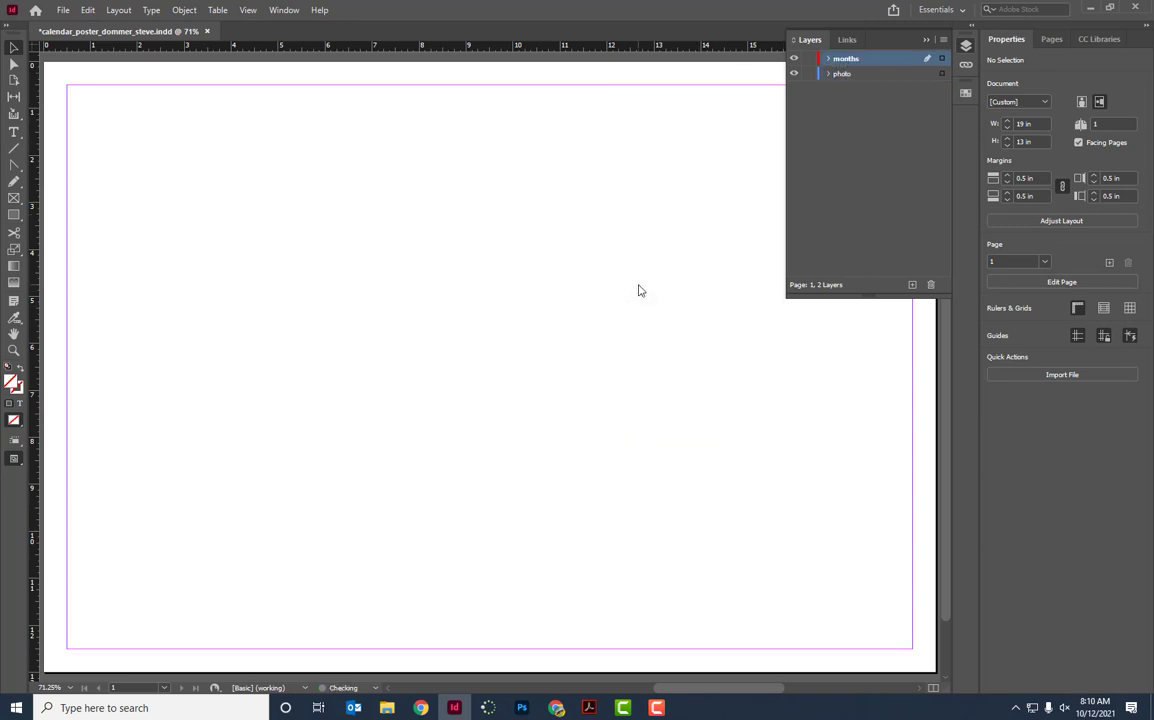
left_click(857, 76)
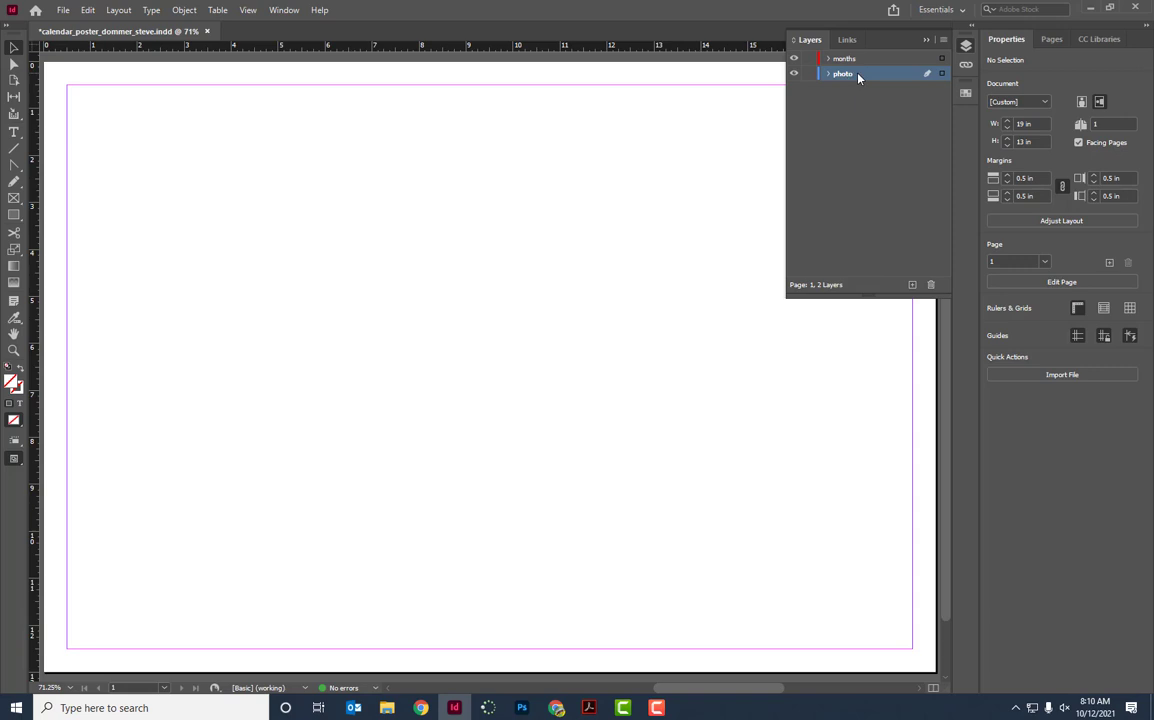
key("ctrl+minus")
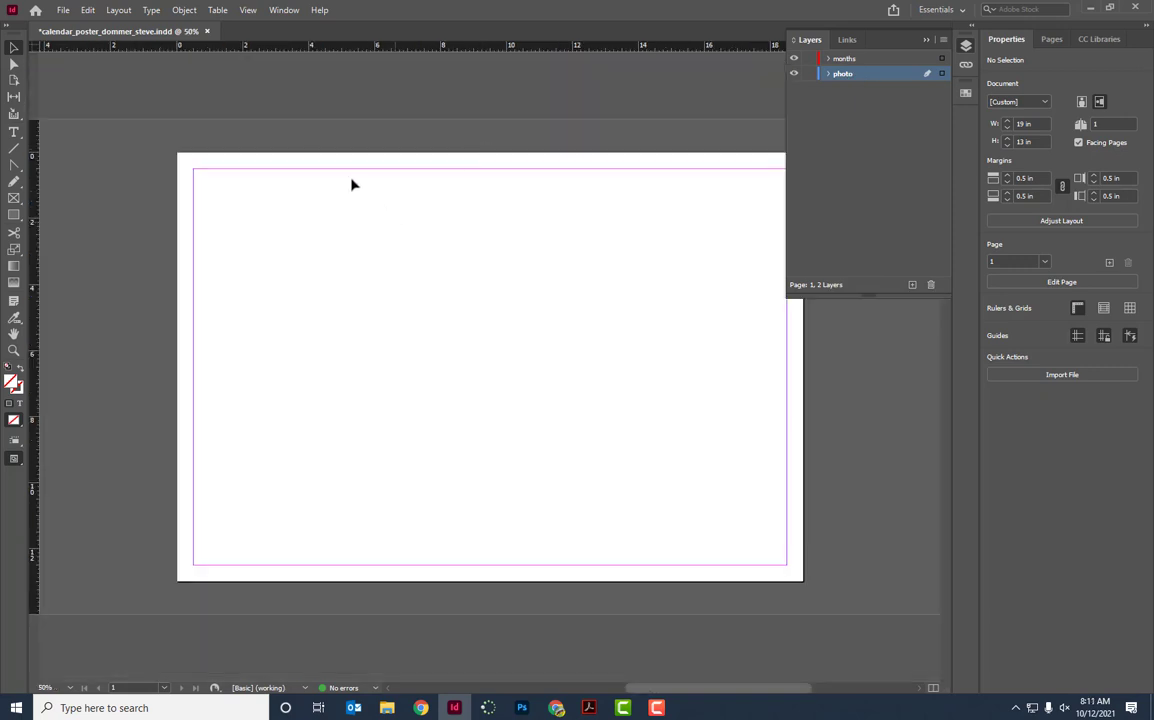
Place the edited _edit skyline JPG onto the page on the photo layer.
left_click(63, 10)
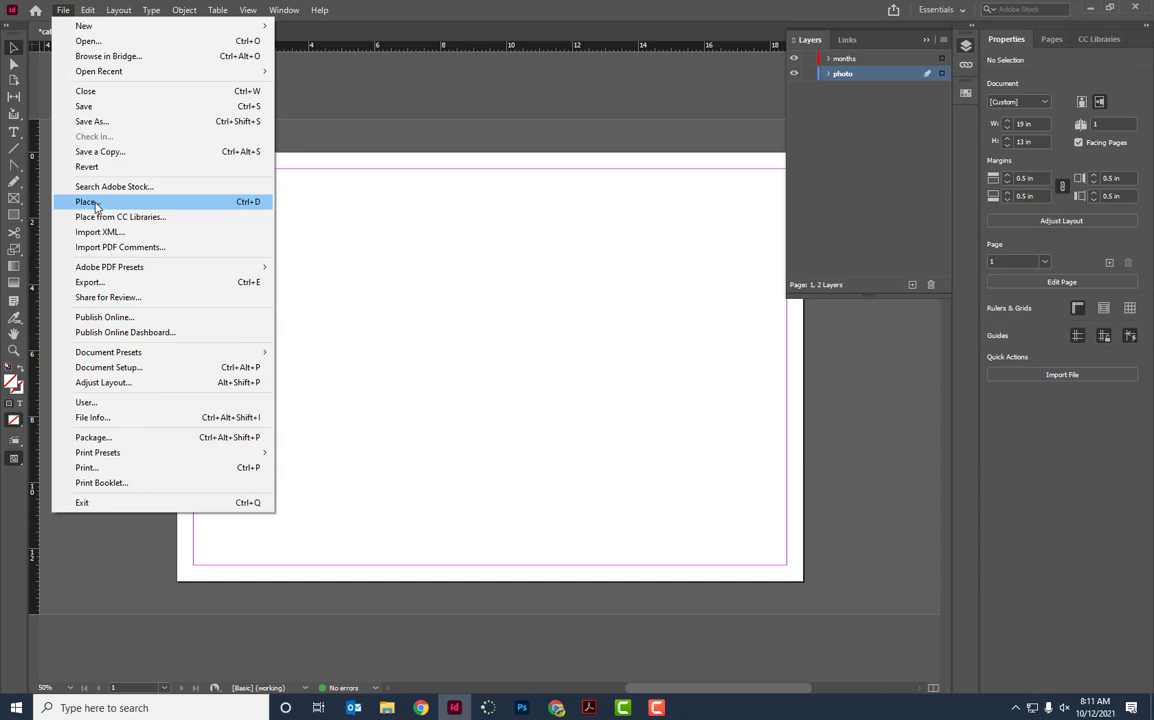
left_click(88, 202)
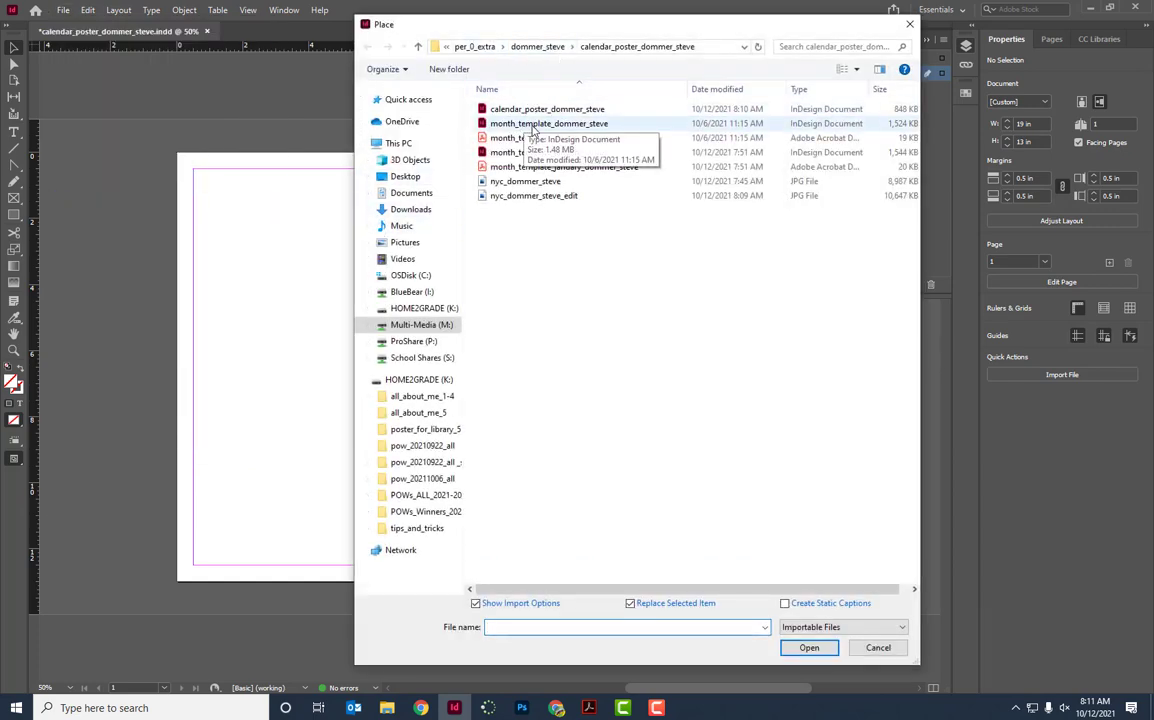
left_click(540, 197)
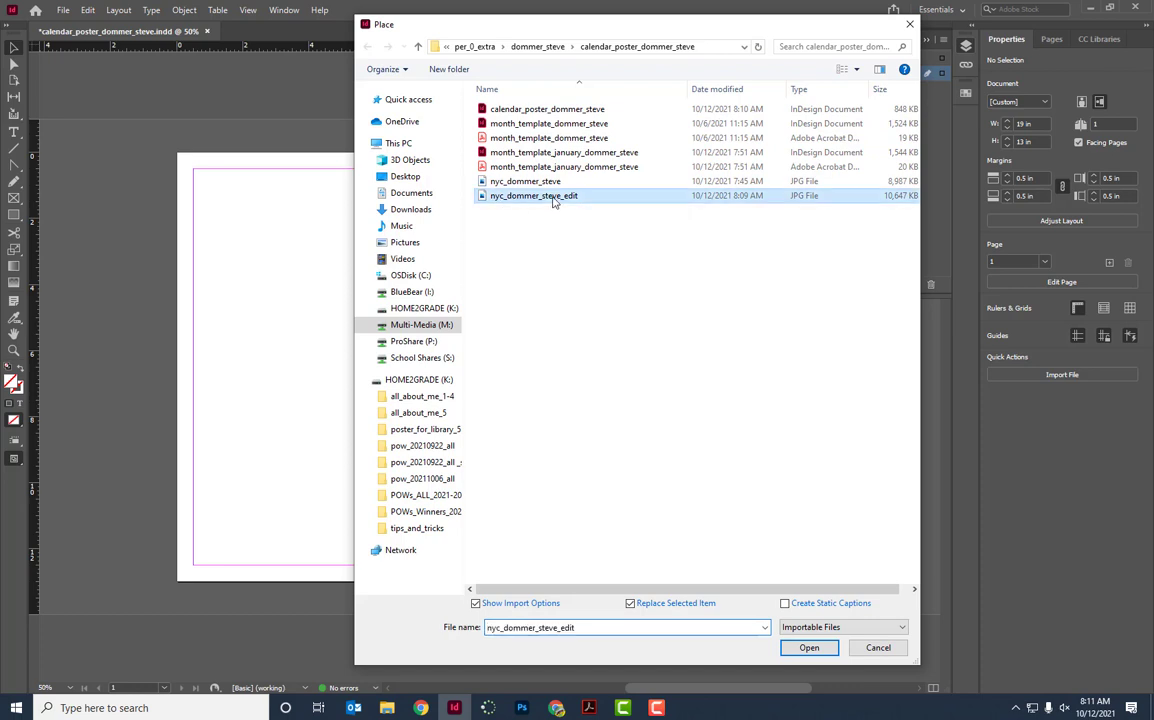
left_click(809, 647)
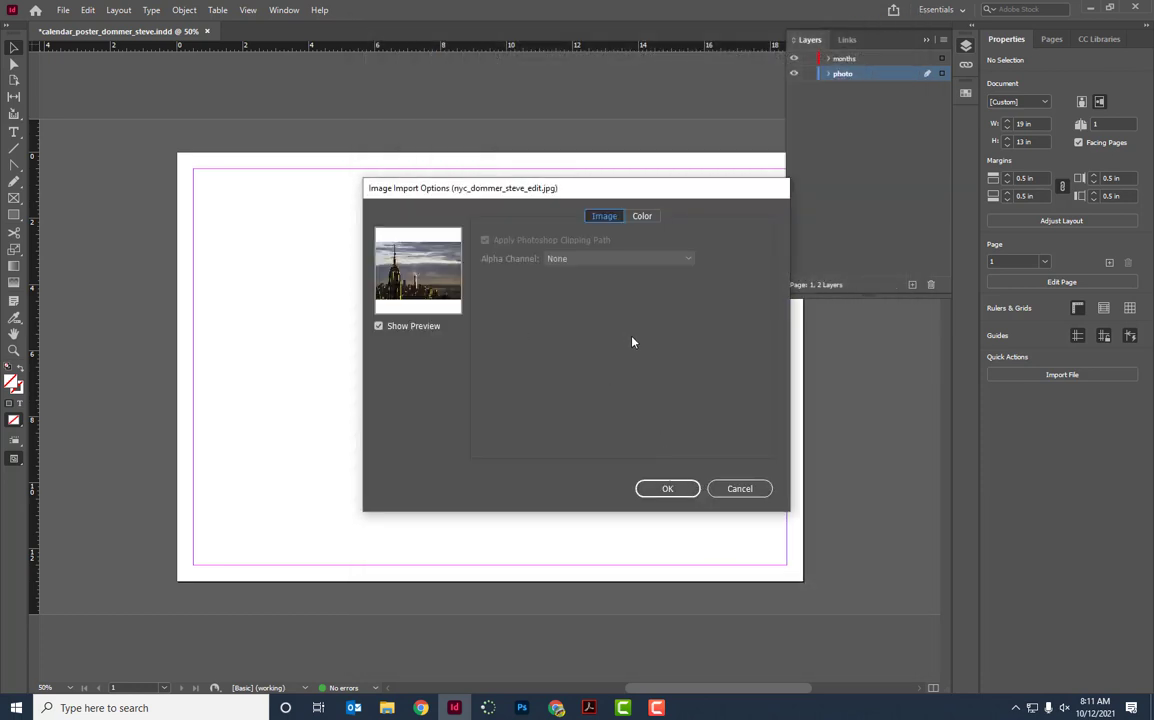
left_click(668, 490)
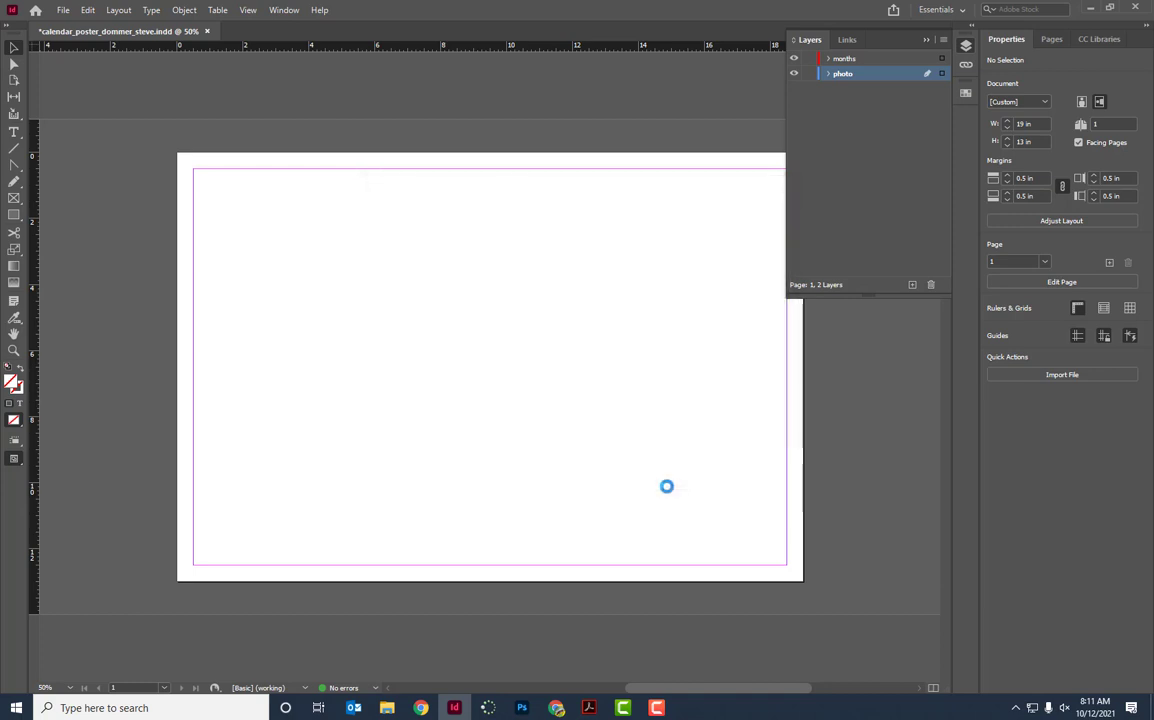
left_click(307, 237)
Align the photo to the page's top-left corner, lock the photo layer, and activate months.
left_click_drag(537, 372, 409, 288)
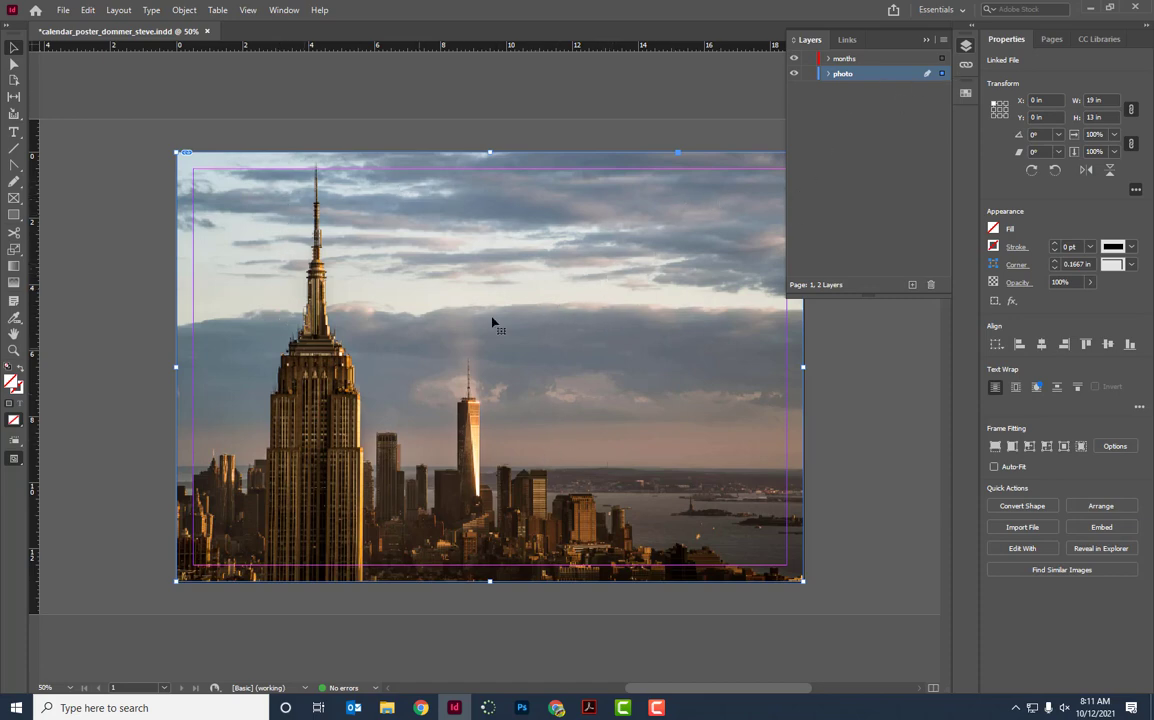
left_click(810, 74)
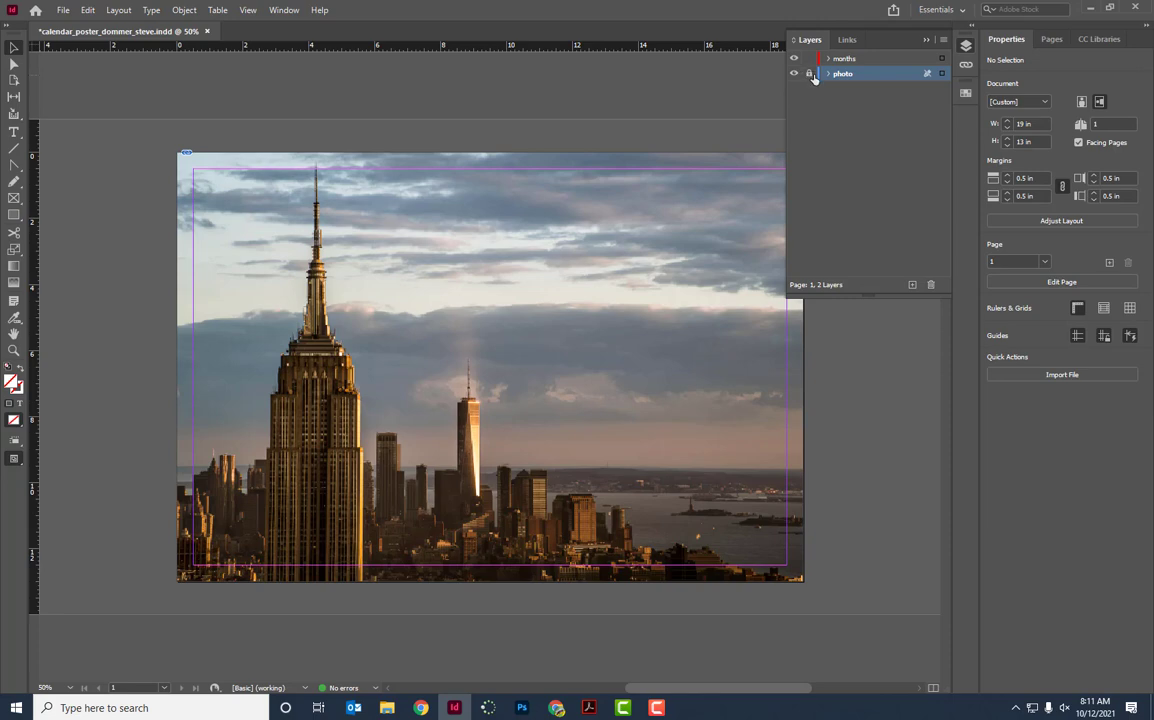
left_click(876, 62)
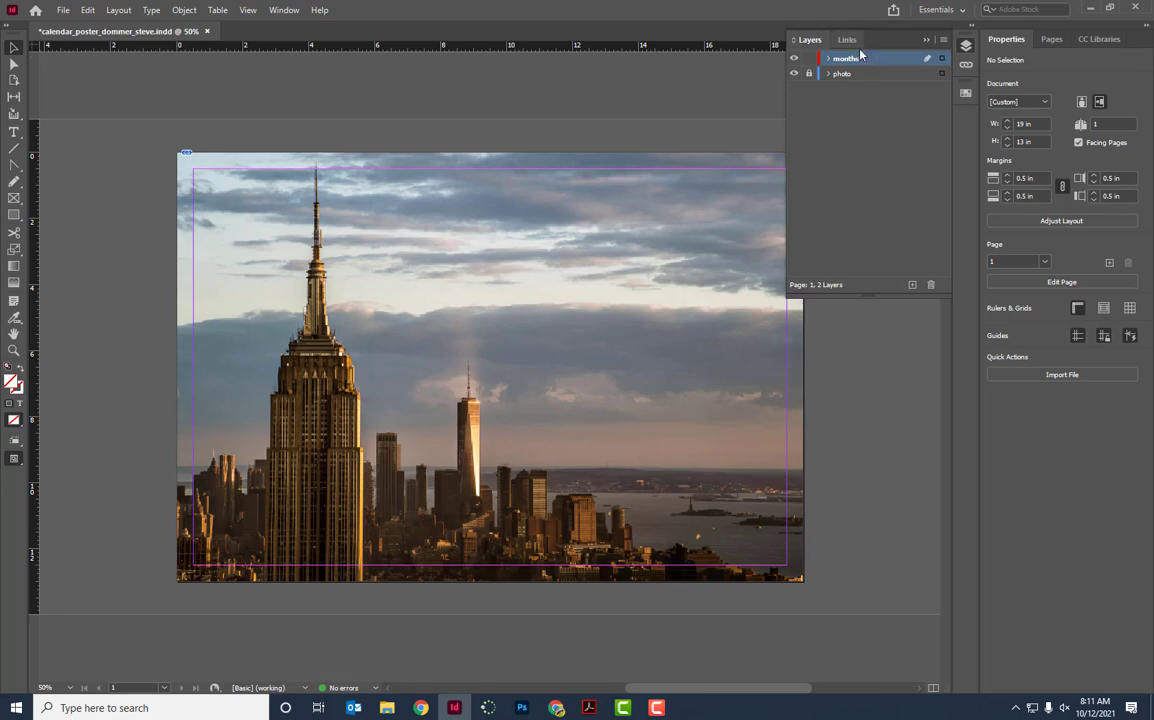
Open and close the blank month template PDF, then open the January calendar PDF in Acrobat.
key("alt+Tab")
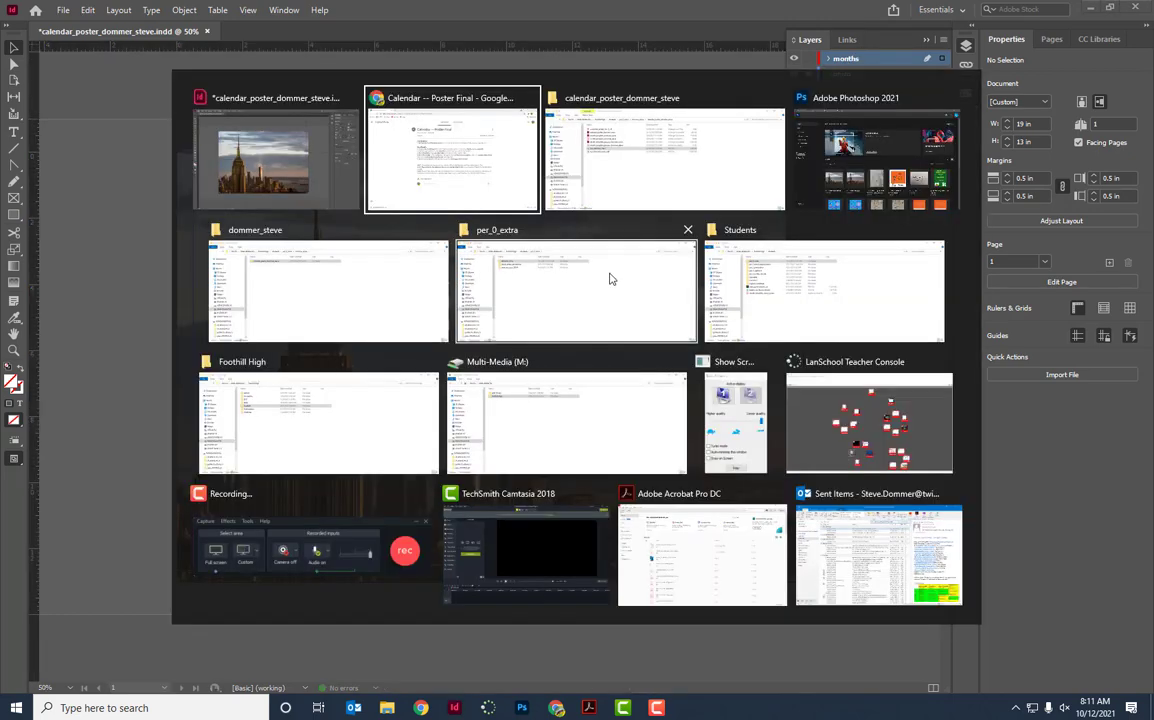
key("alt+Tab")
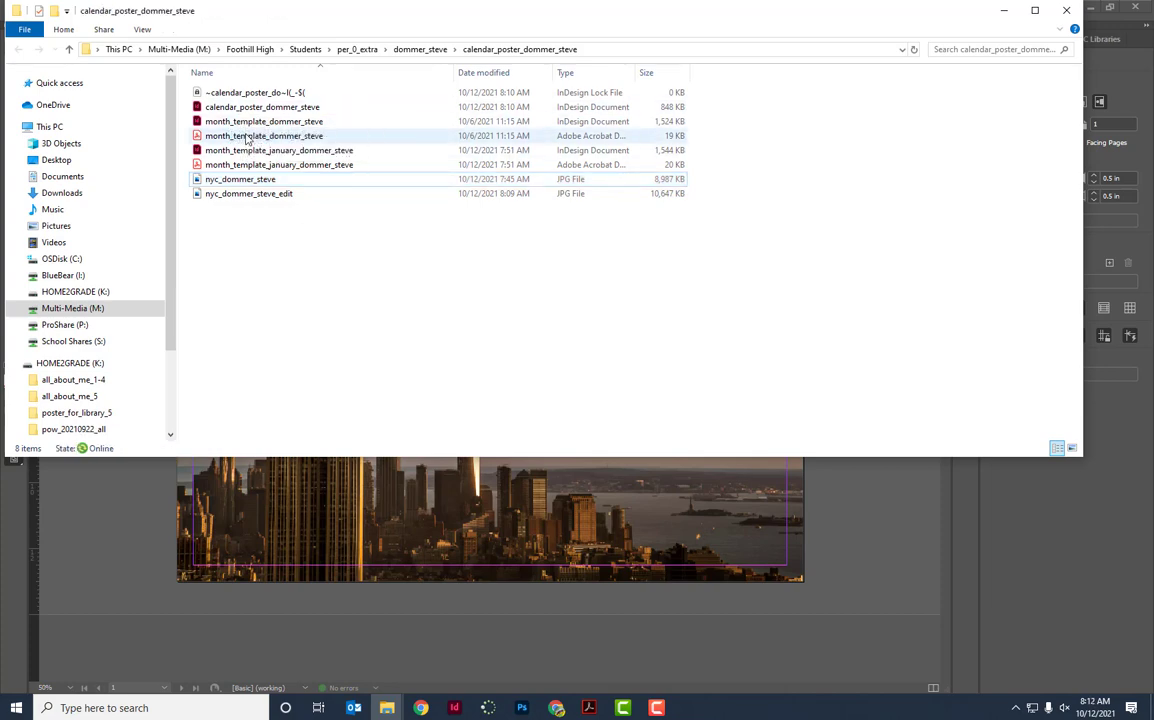
double_click(245, 137)
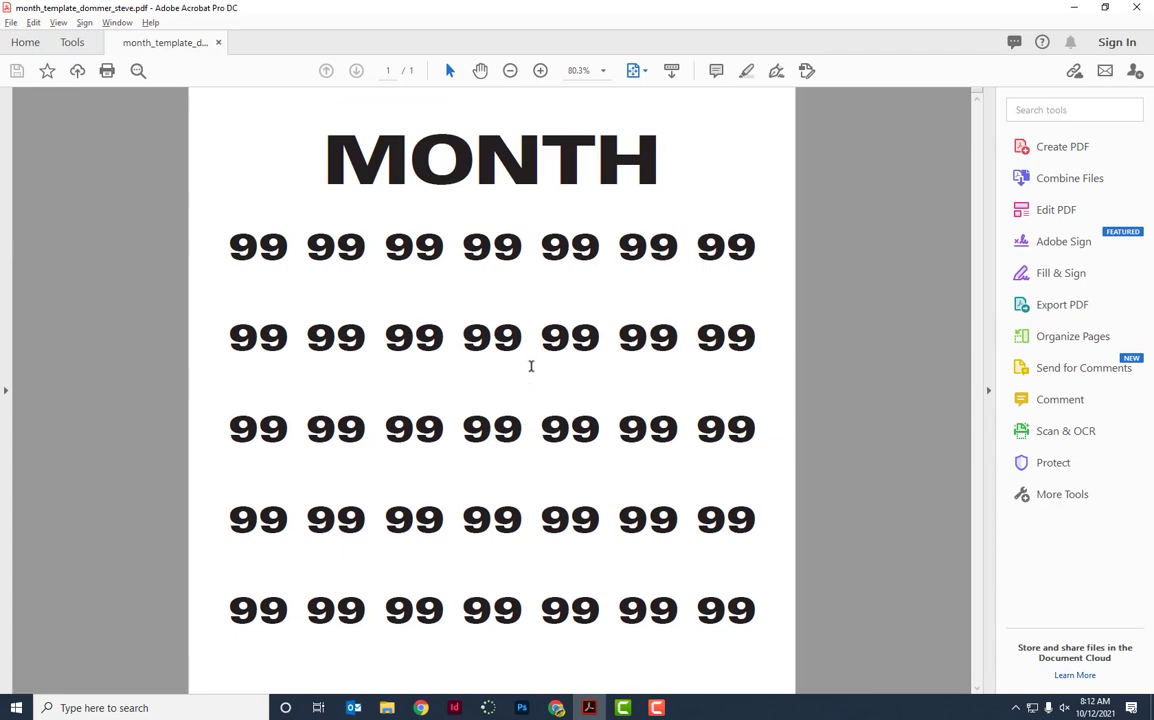
left_click(219, 45)
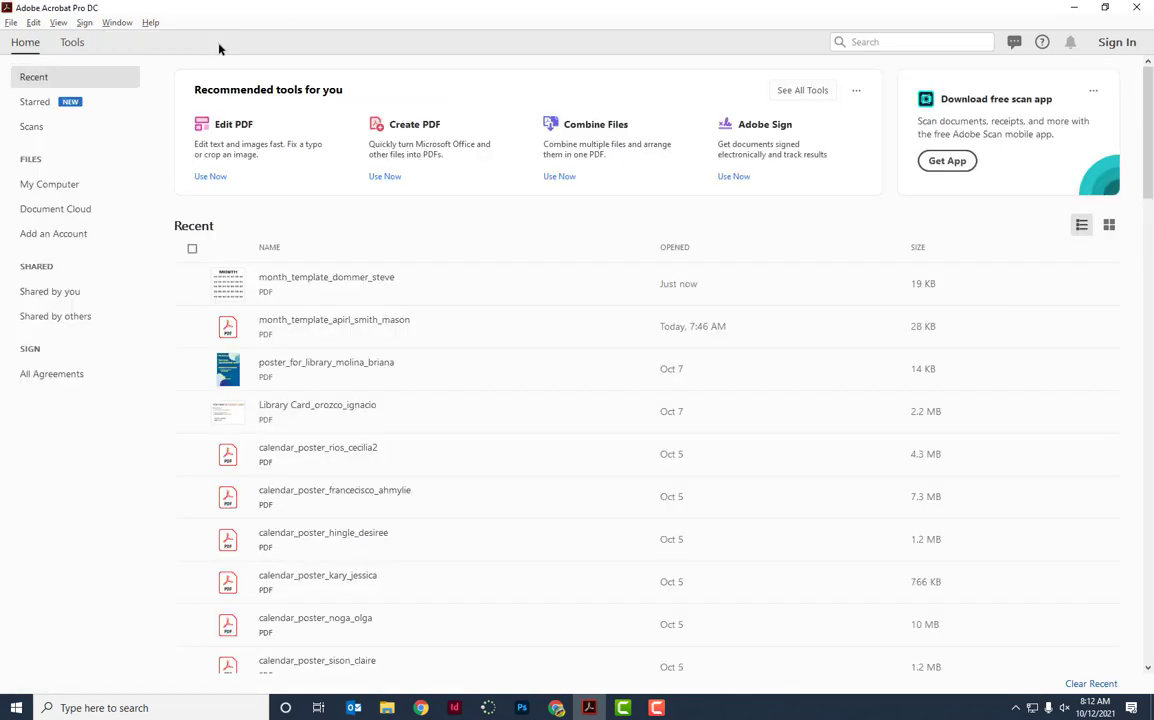
key("alt+Tab")
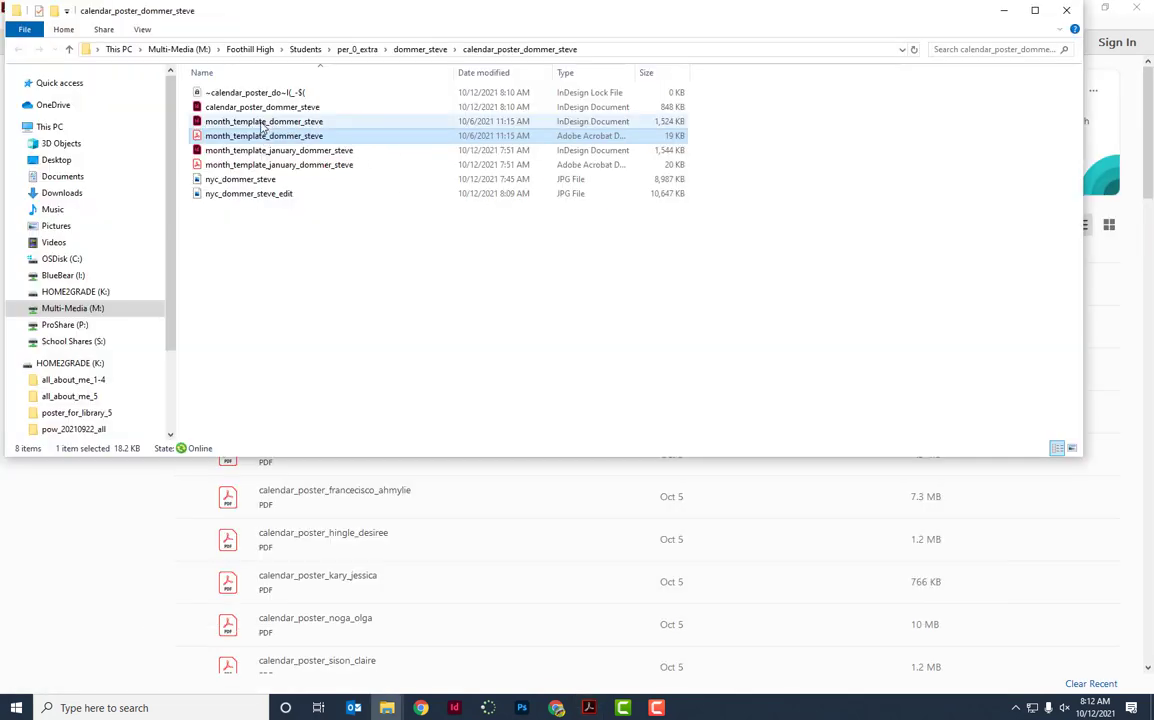
double_click(278, 167)
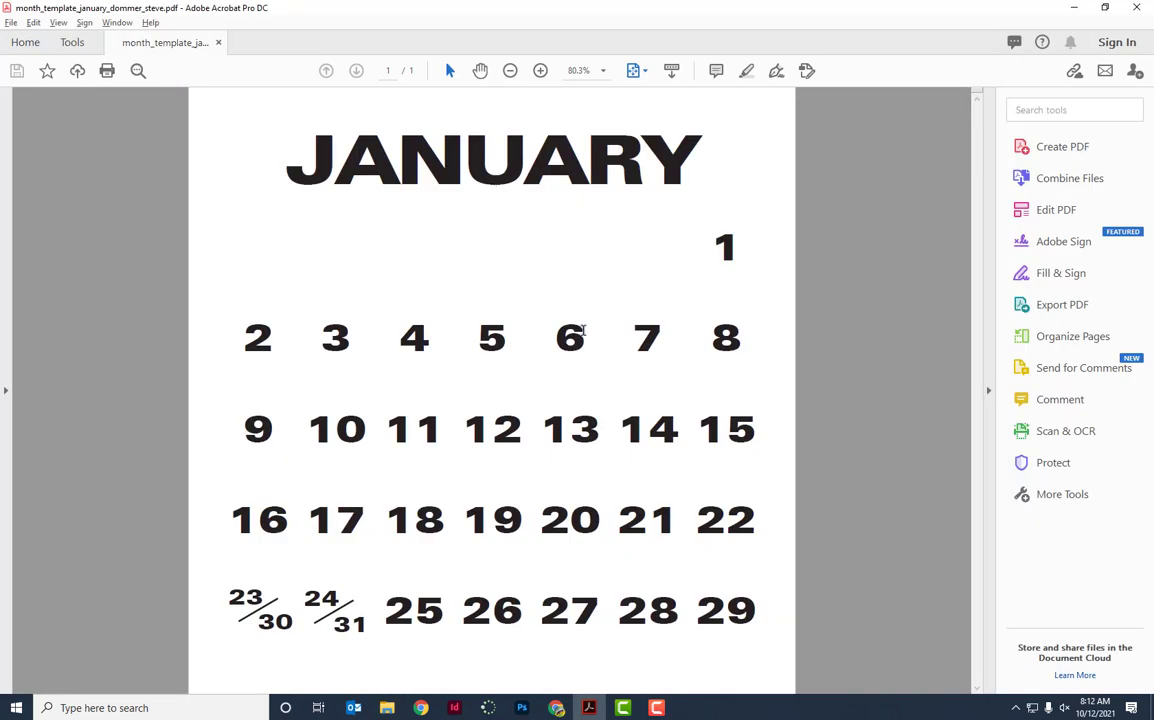
key("alt+Tab")
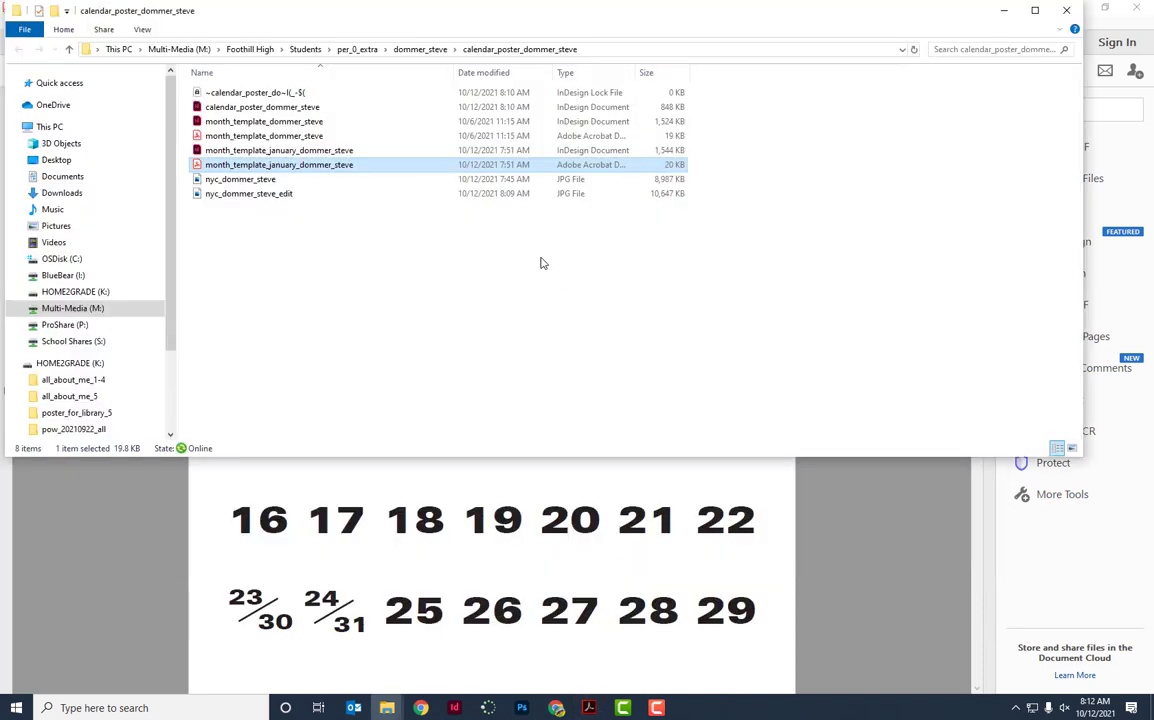
Open the January month template InDesign file to review it, then close it.
double_click(285, 152)
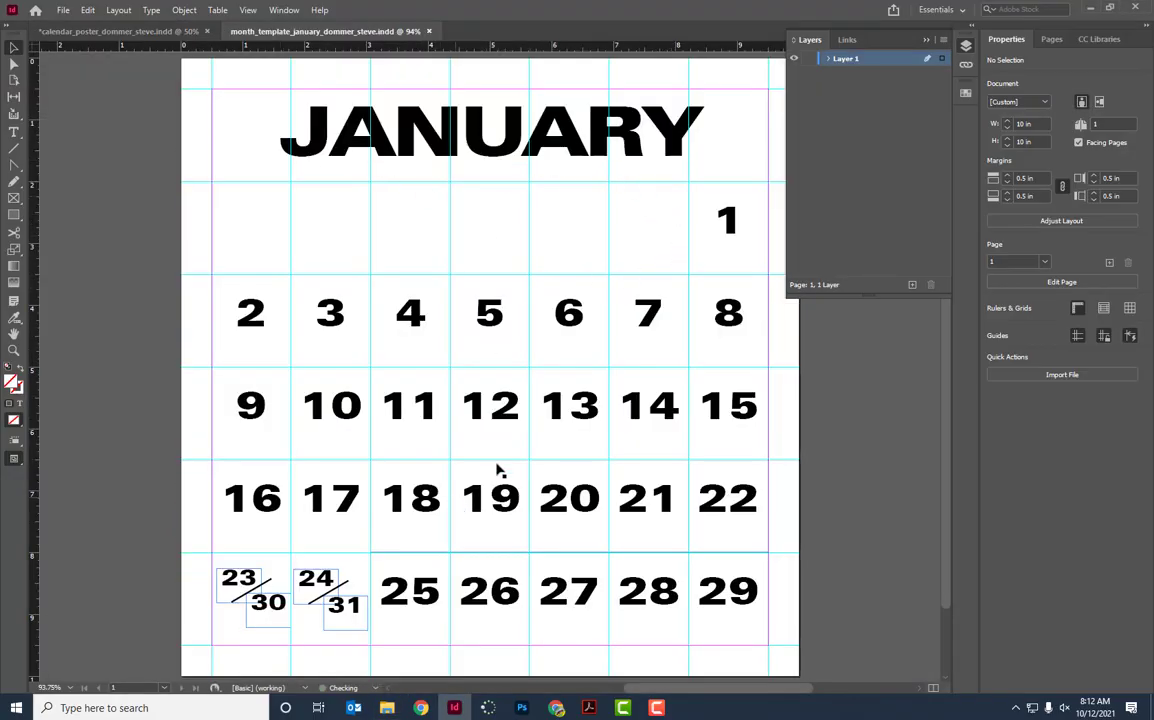
left_click(429, 32)
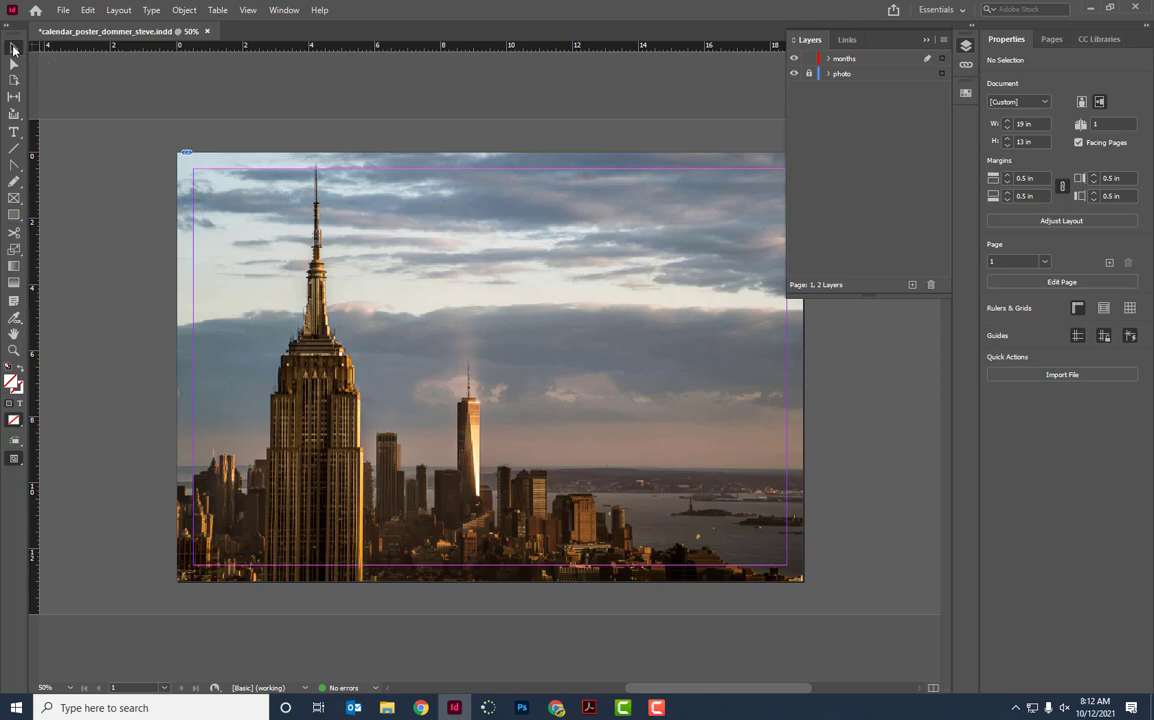
left_click(852, 59)
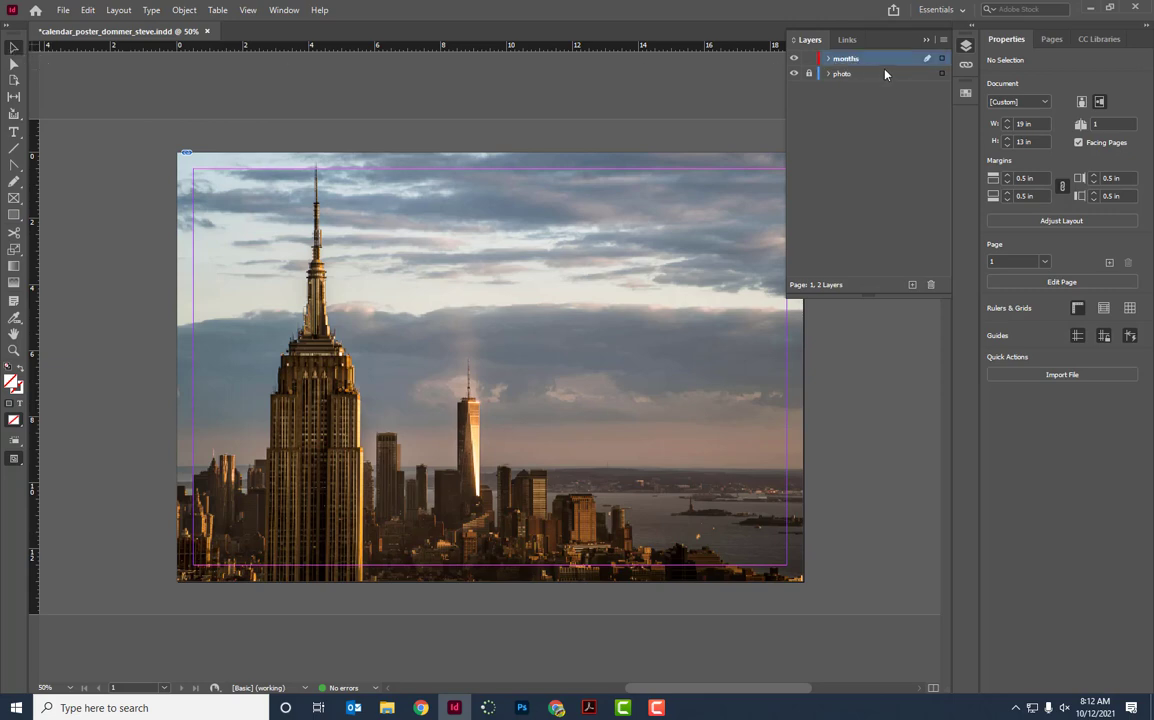
left_click(62, 10)
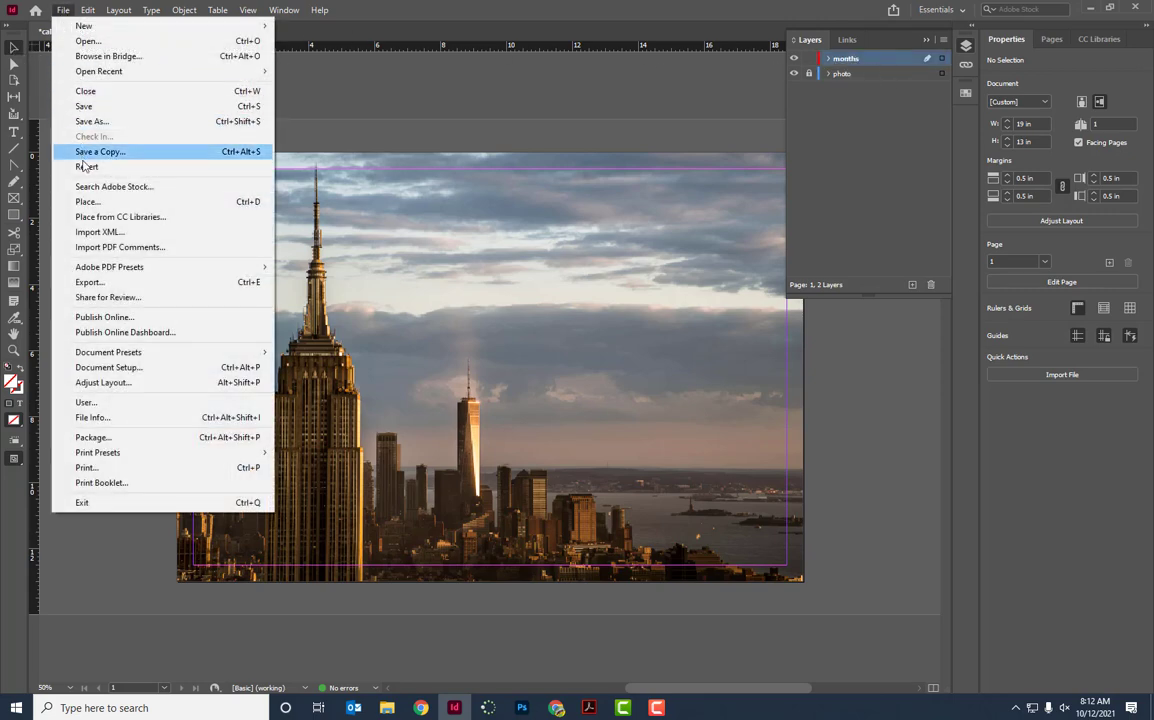
left_click(85, 201)
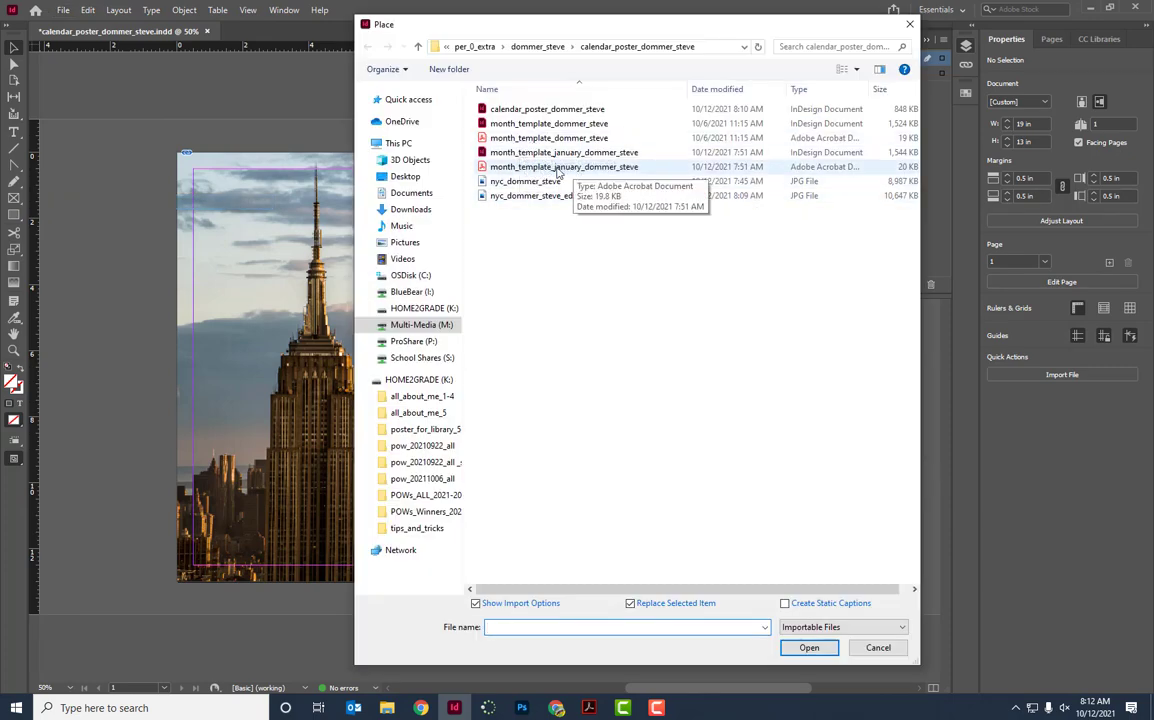
left_click(568, 170)
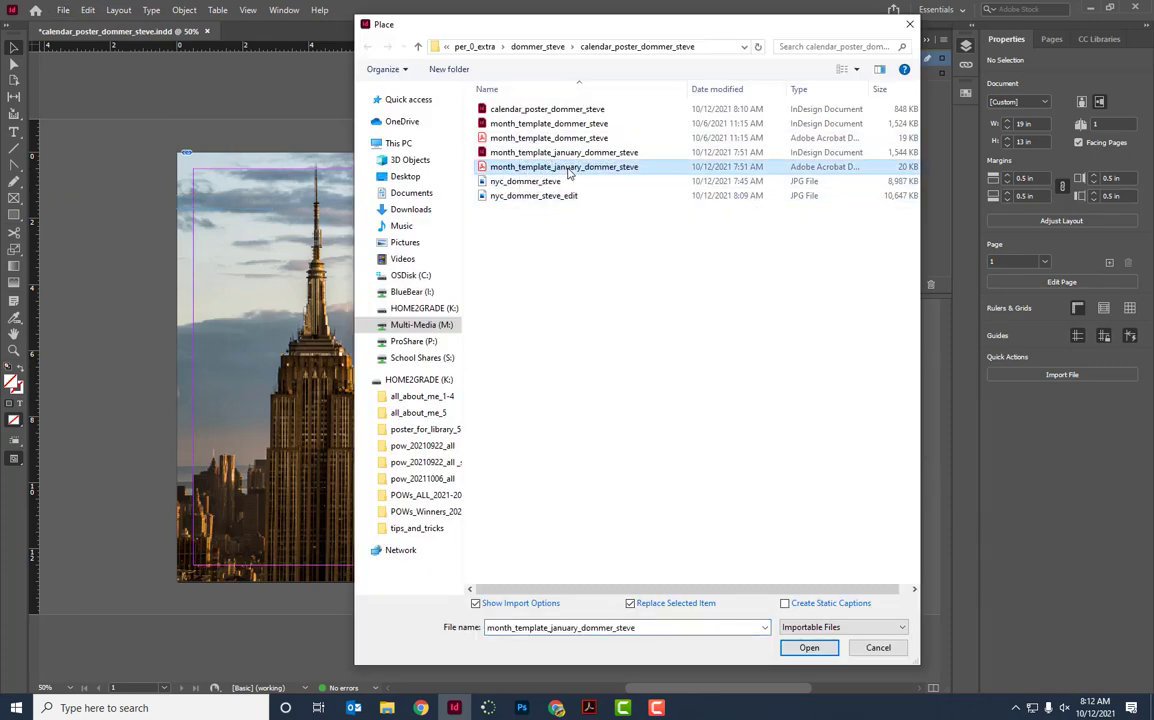
left_click(477, 604)
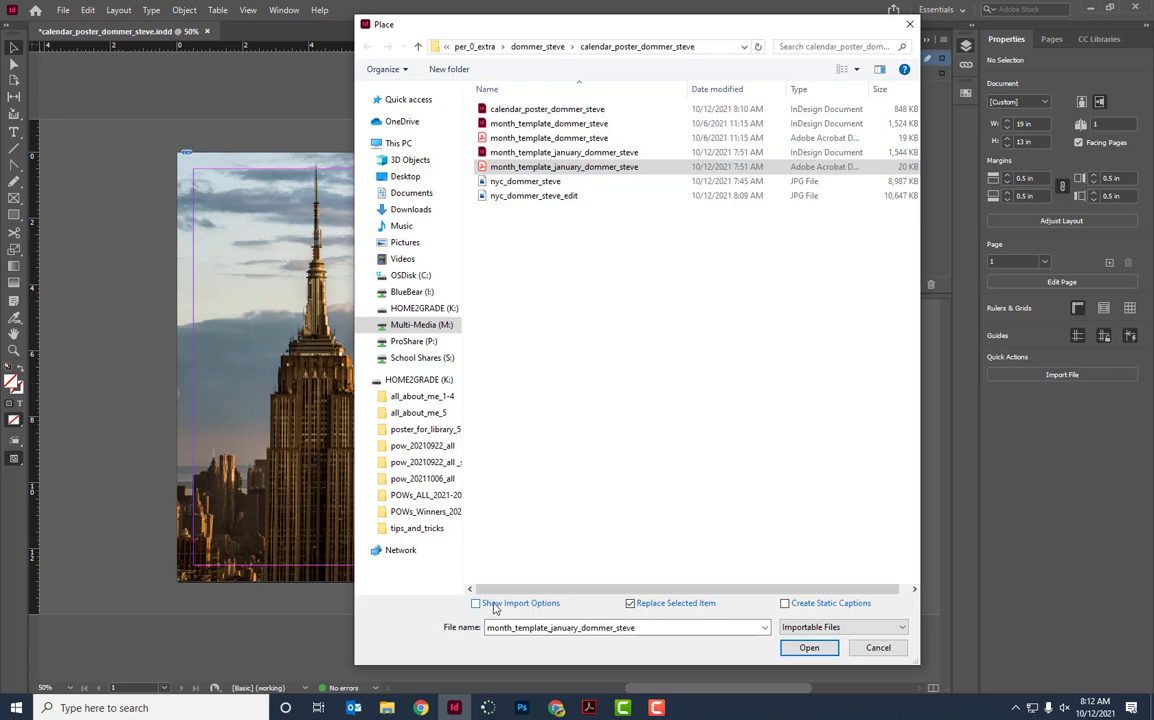
left_click(477, 605)
left_click(811, 649)
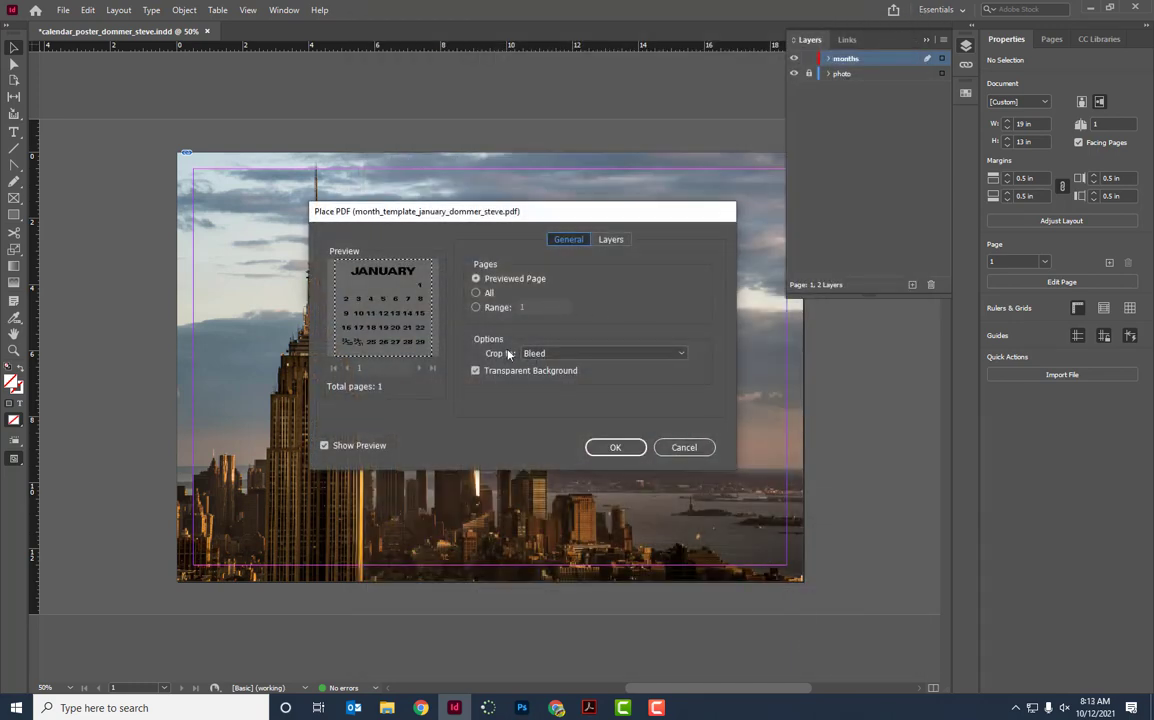
Try Bounding Box cropping, then accept the January PDF import with crop set back to Bleed.
left_click(578, 354)
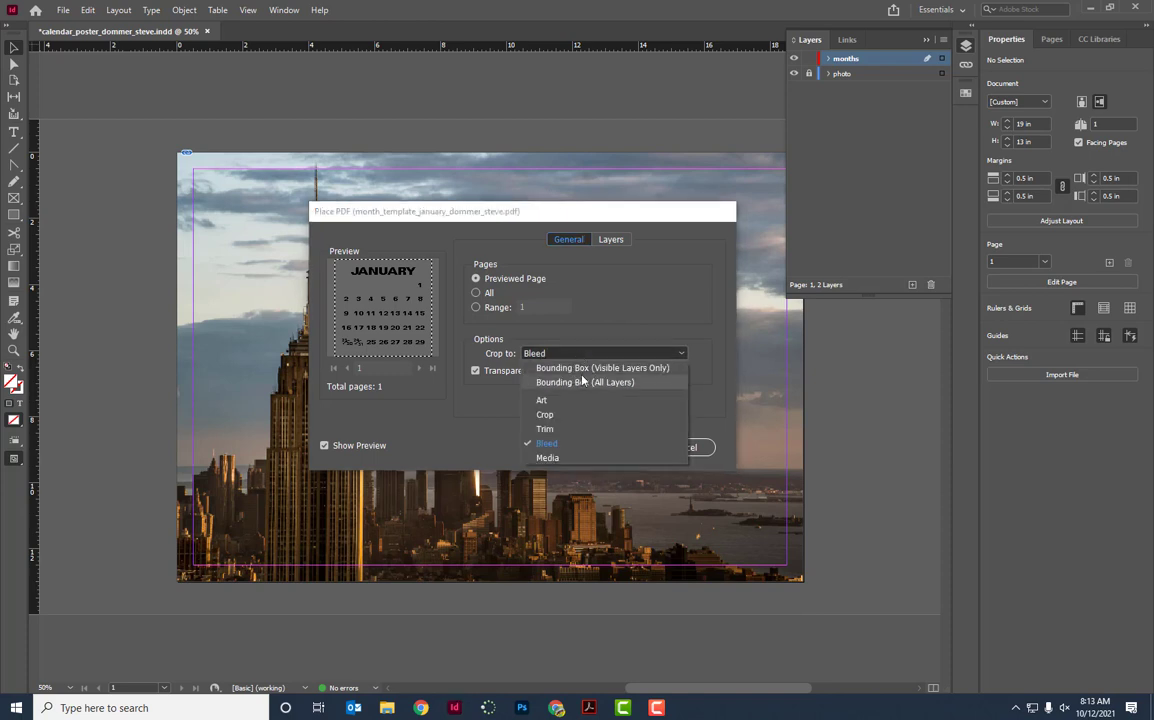
left_click(576, 382)
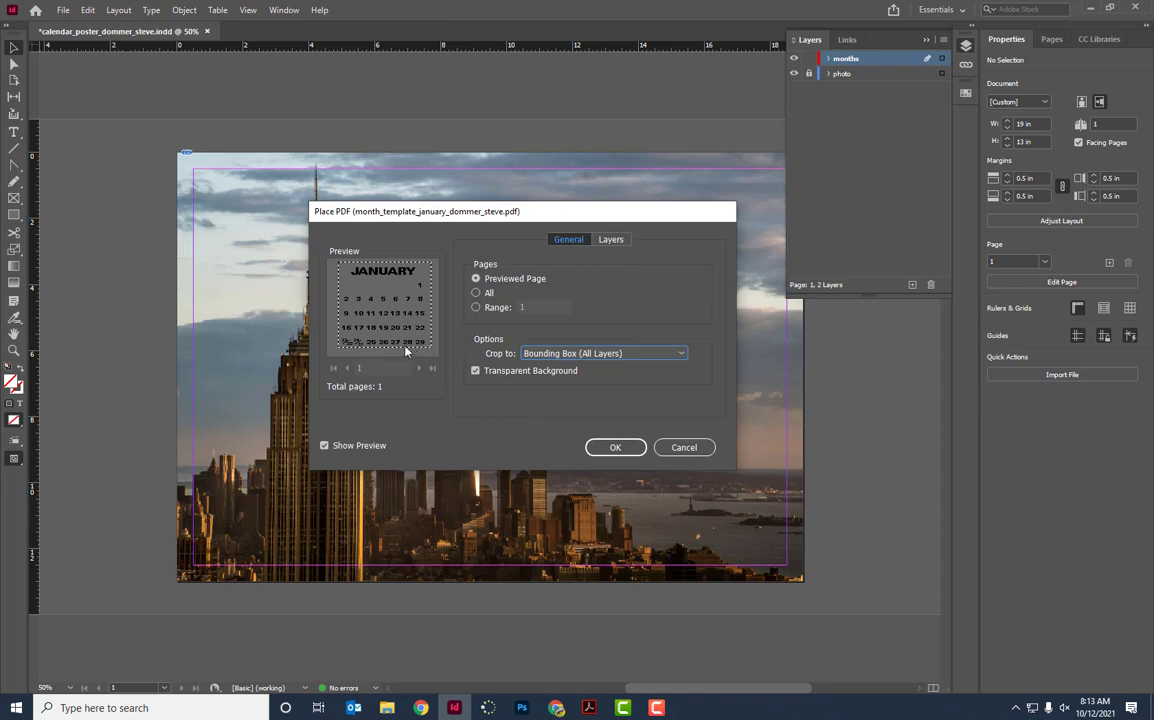
left_click(549, 353)
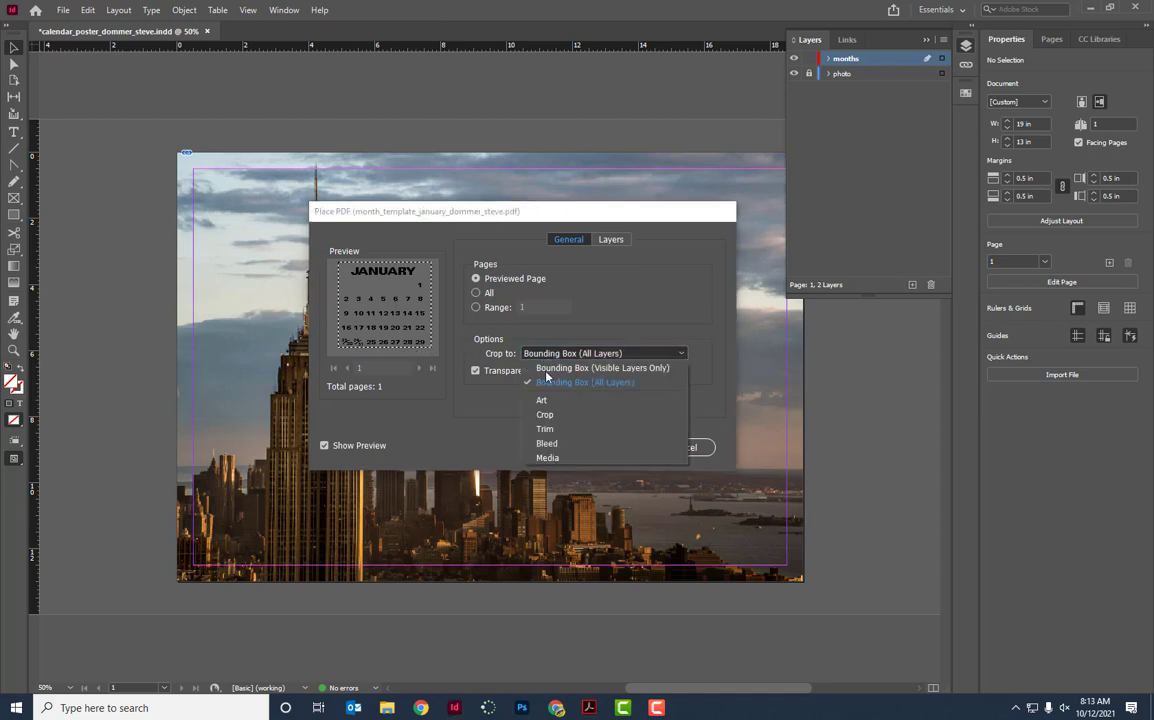
left_click(547, 444)
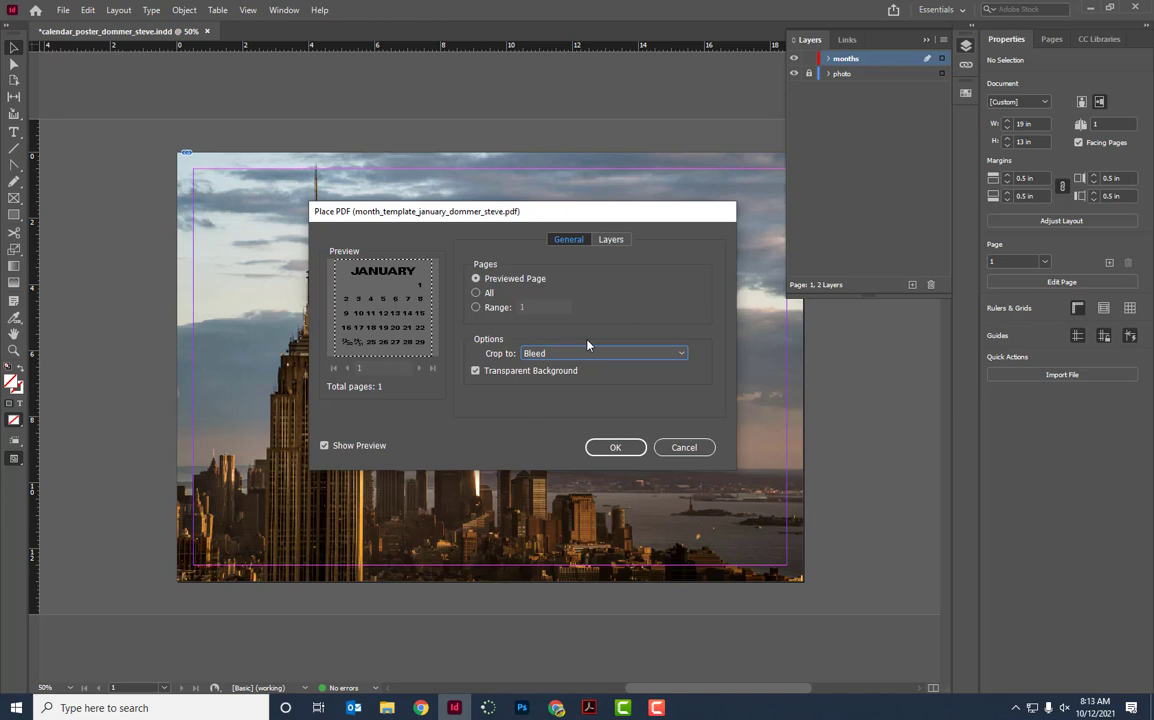
left_click(616, 447)
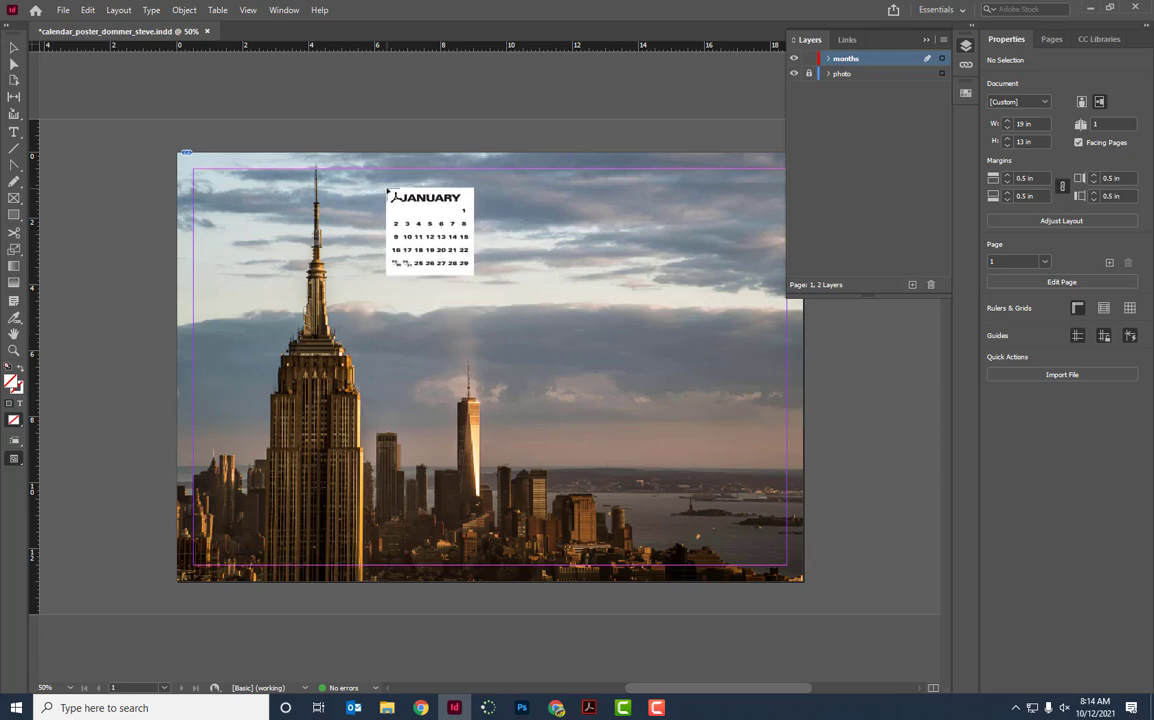
Place the January calendar on the skyline photo, trying a 25% shrink and then undoing it.
left_click(388, 190)
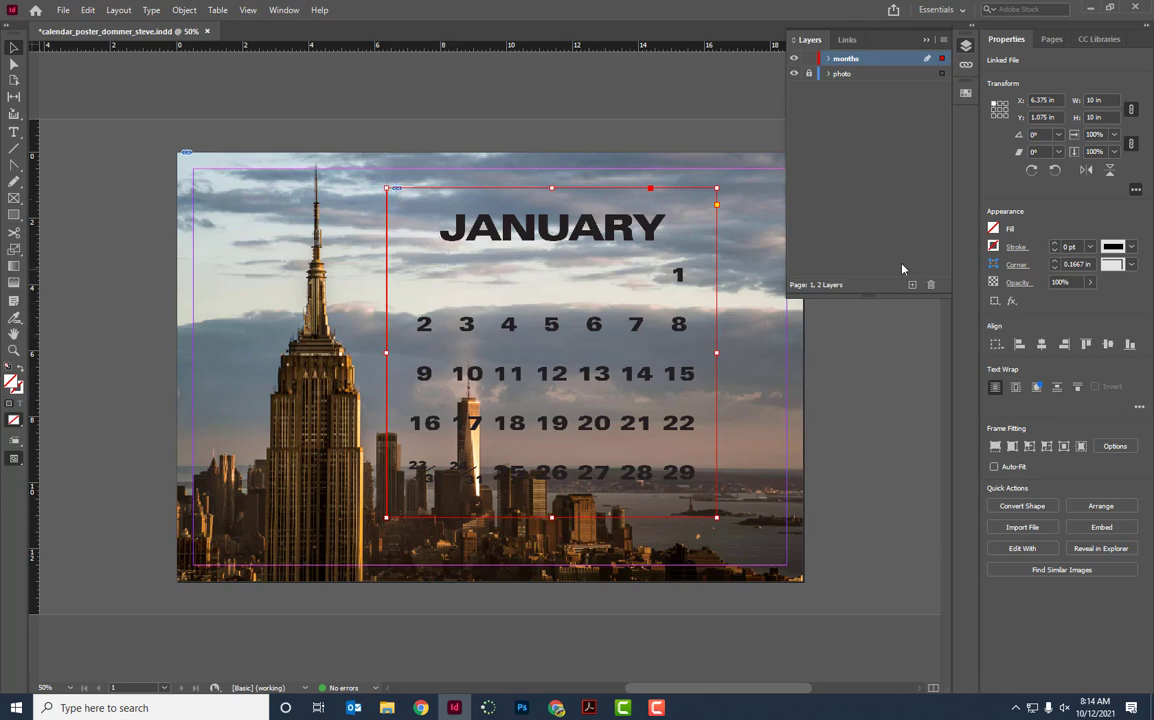
left_click(1115, 135)
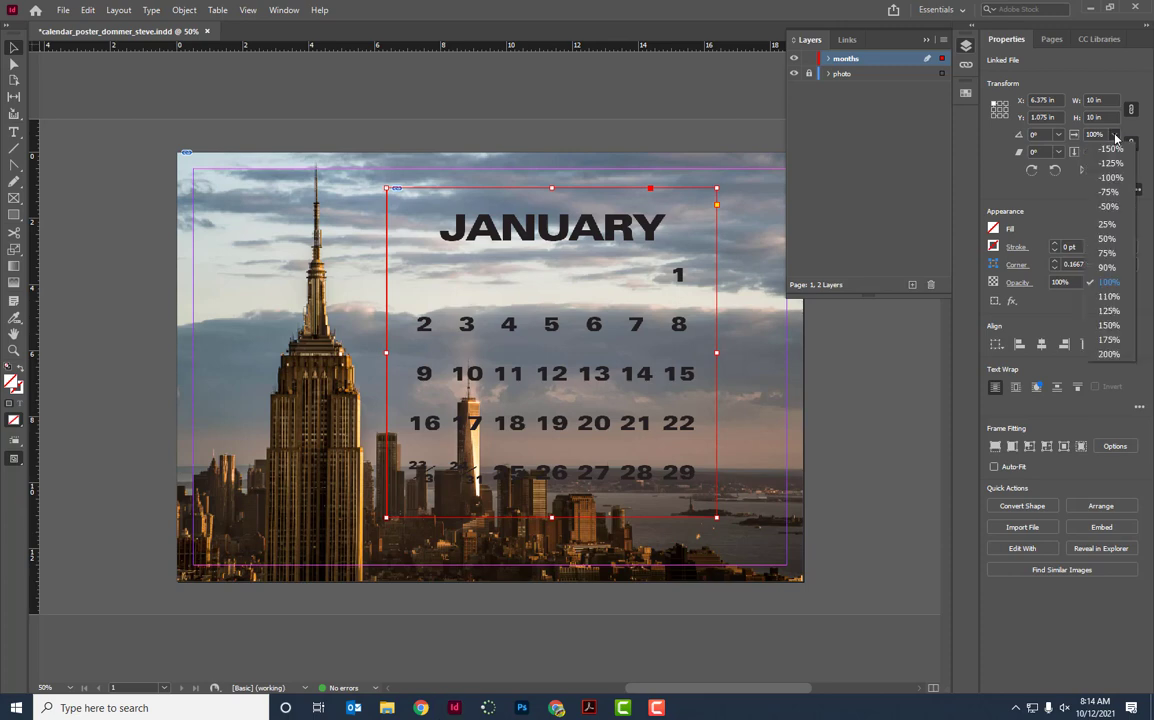
left_click(1110, 225)
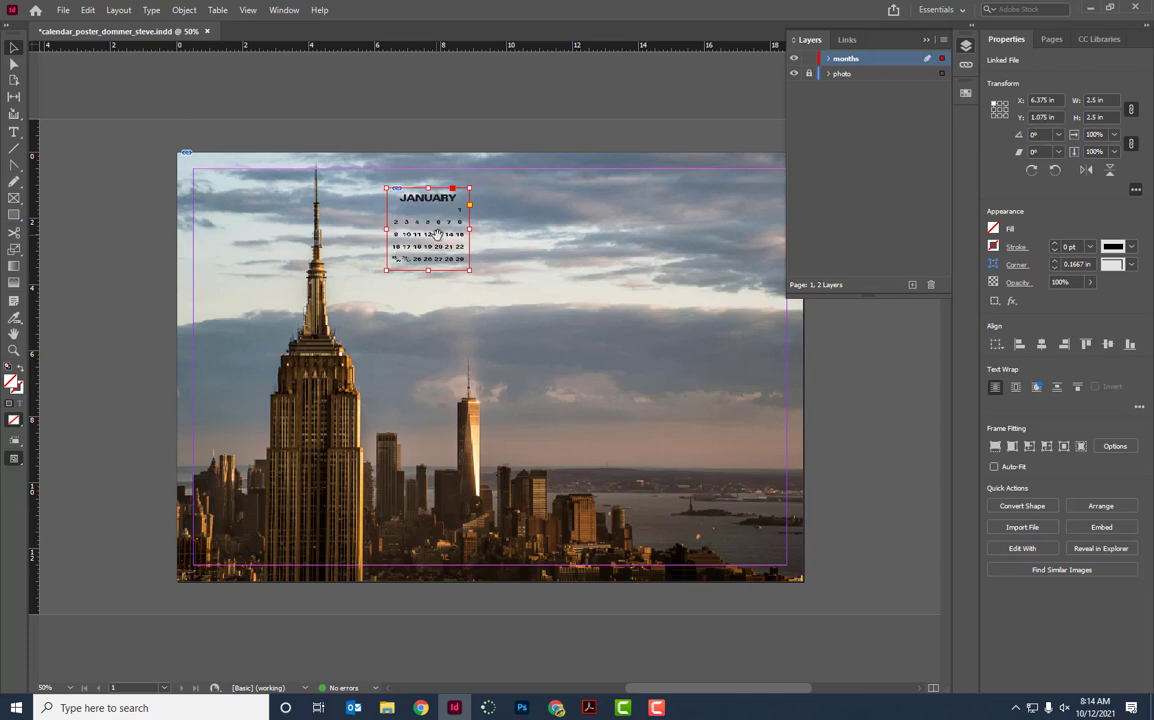
left_click_drag(443, 240, 394, 220)
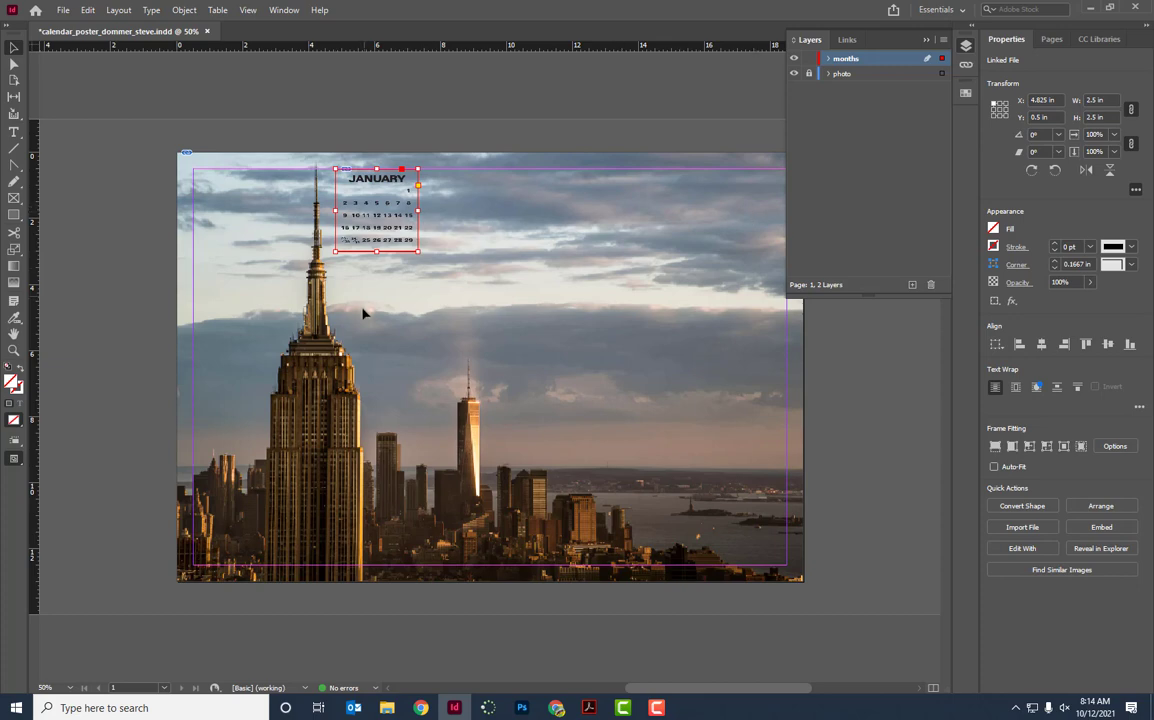
left_click_drag(392, 208, 443, 227)
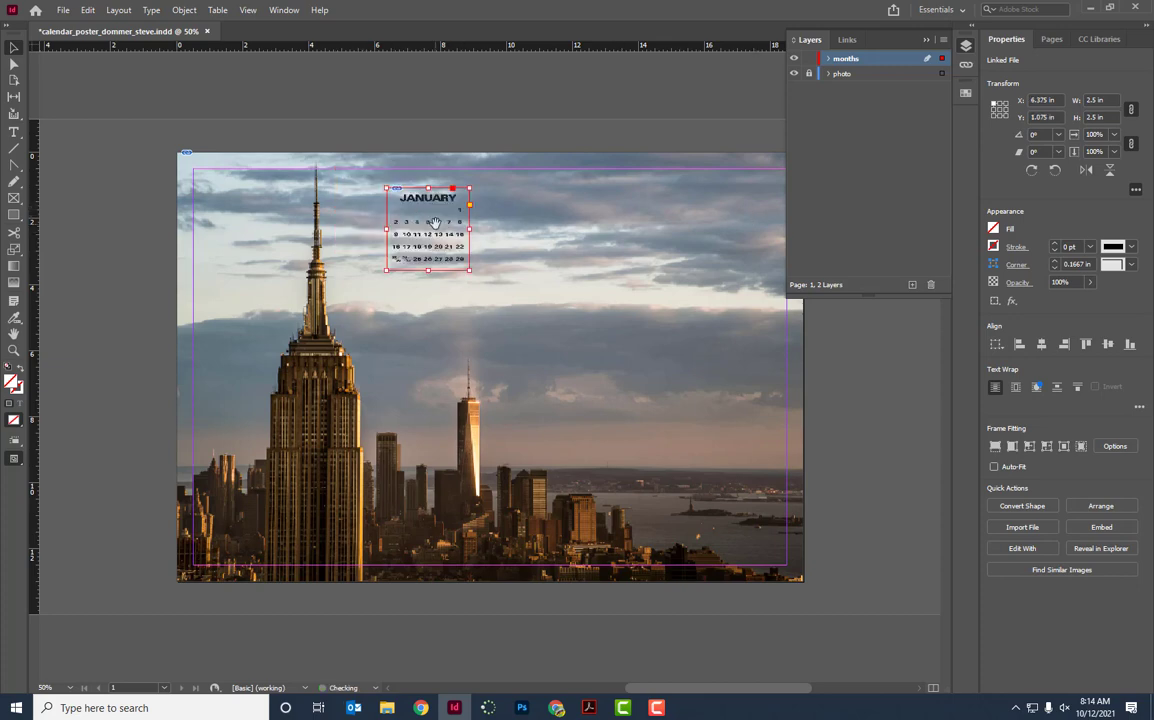
key("ctrl+z")
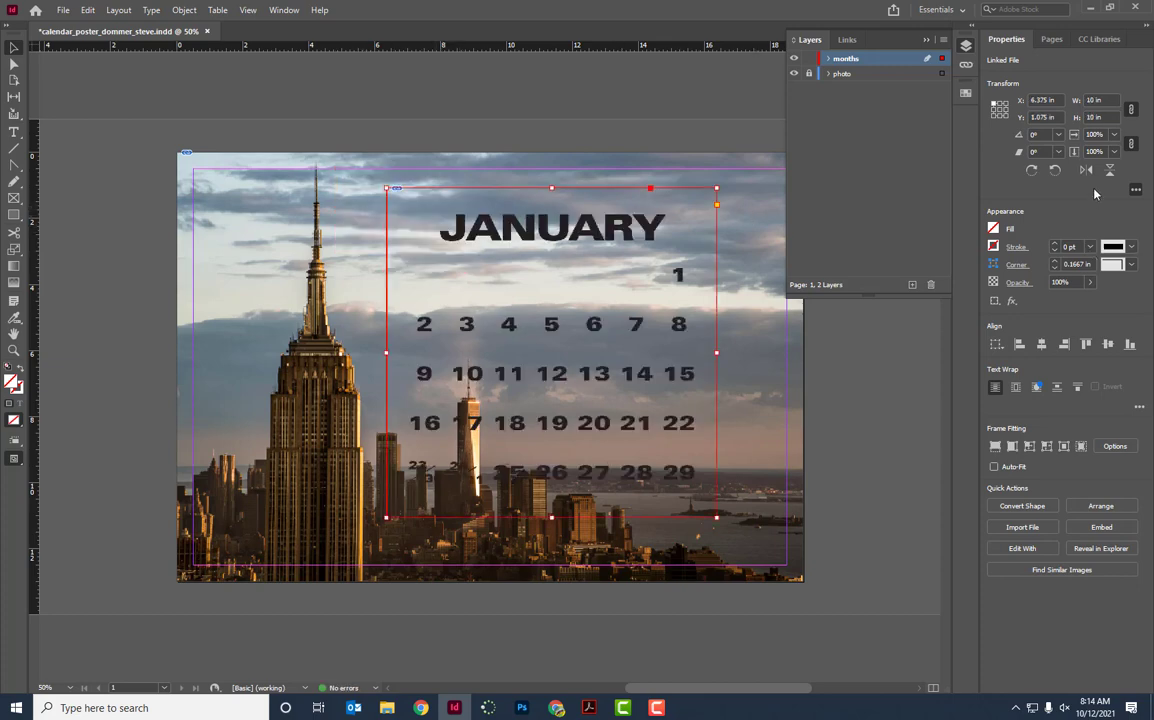
Scale the January calendar to 20% so it becomes about 2 × 2 in.
left_click(1107, 136)
double_click(1099, 134)
type("230")
key("Return")
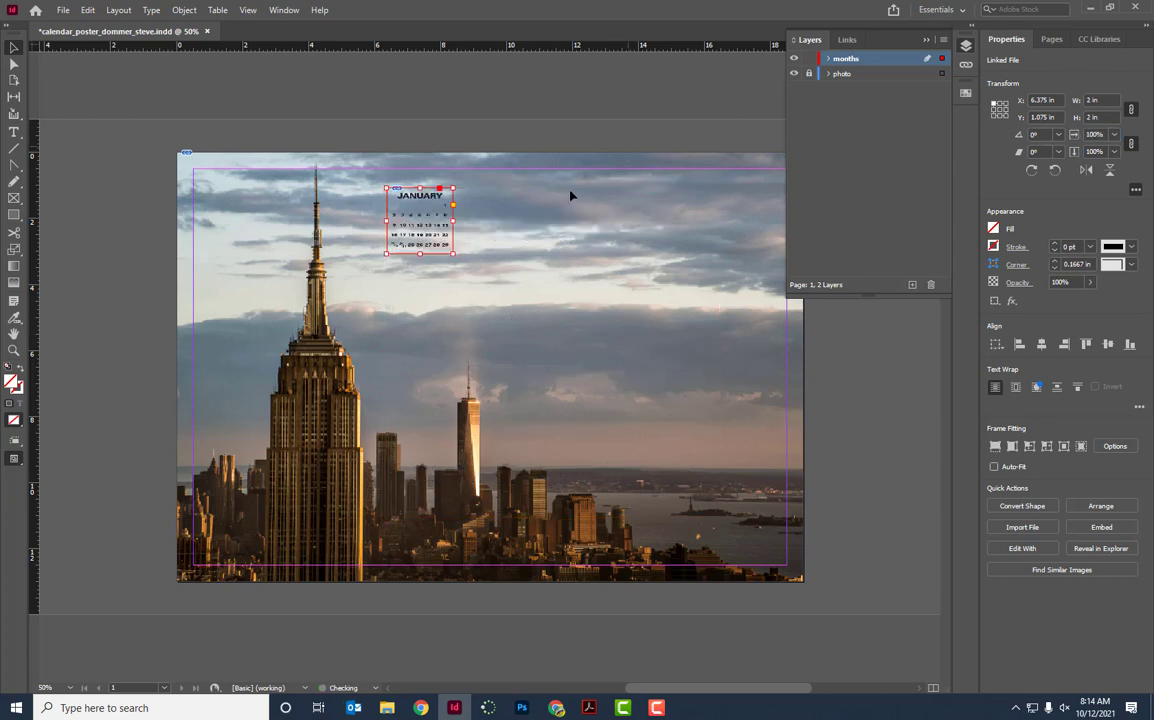
Move the calendar to X 4.825 in, Y 0.5 in and delete the extra pasted copies, keeping one.
left_click_drag(405, 228, 455, 205)
key("ctrl+v")
left_click_drag(509, 383, 554, 218)
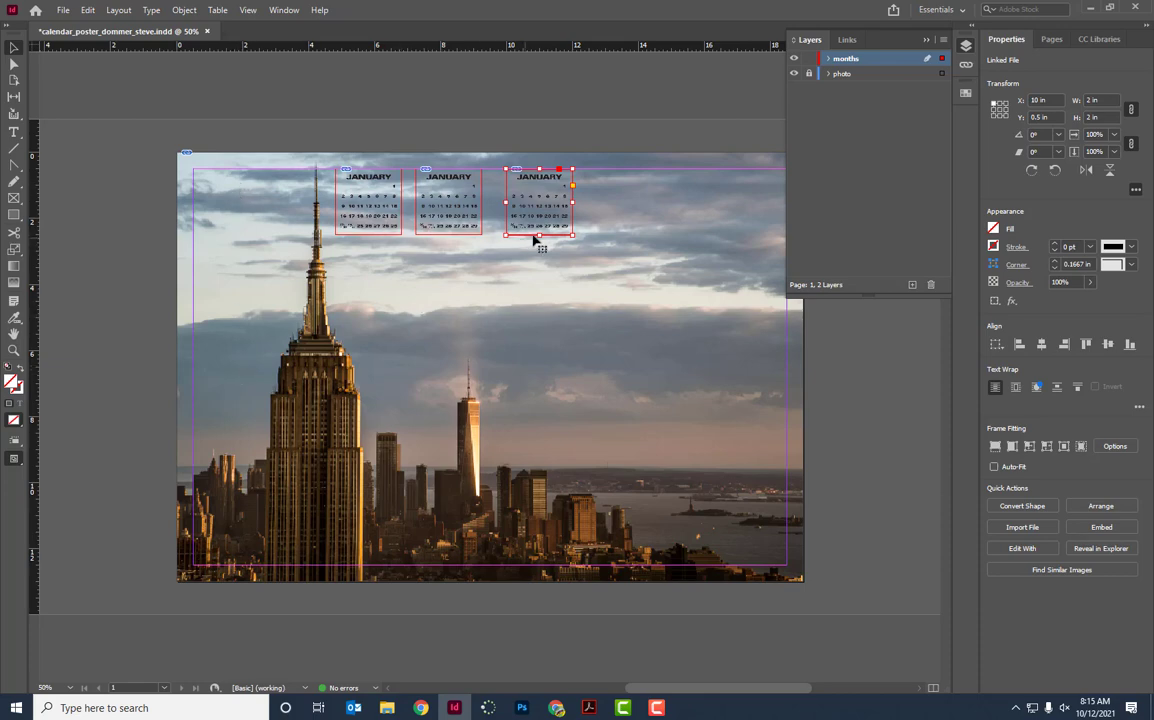
key("Delete")
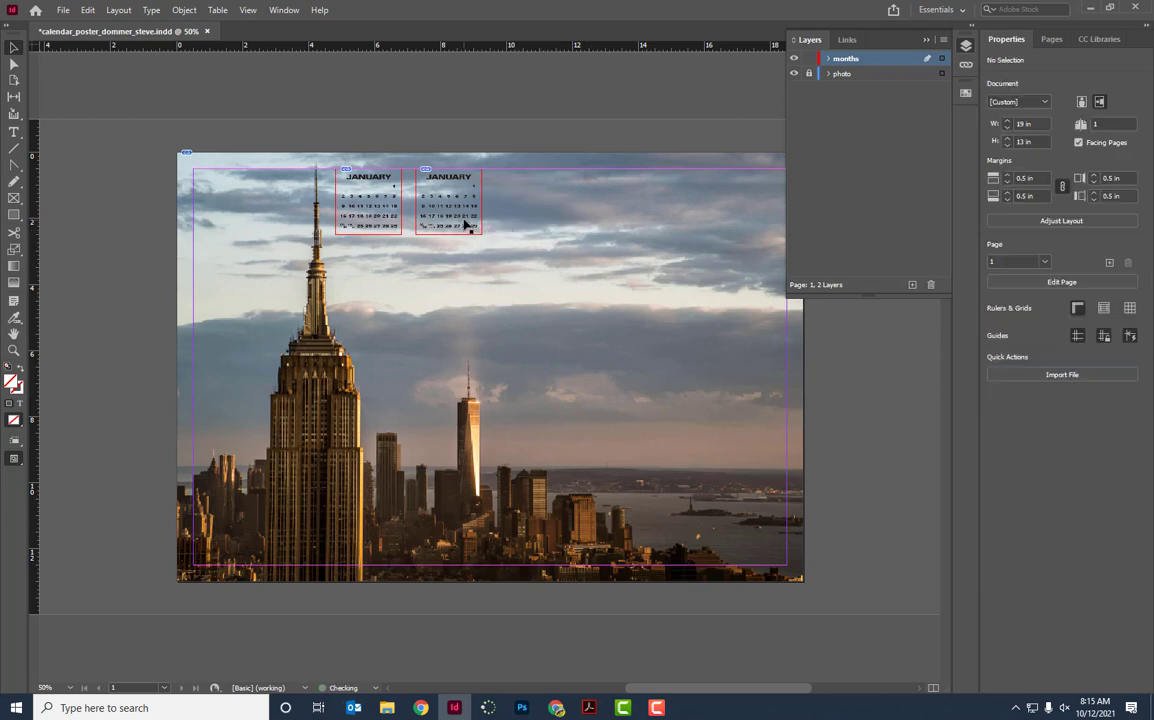
left_click(464, 227)
key("Delete")
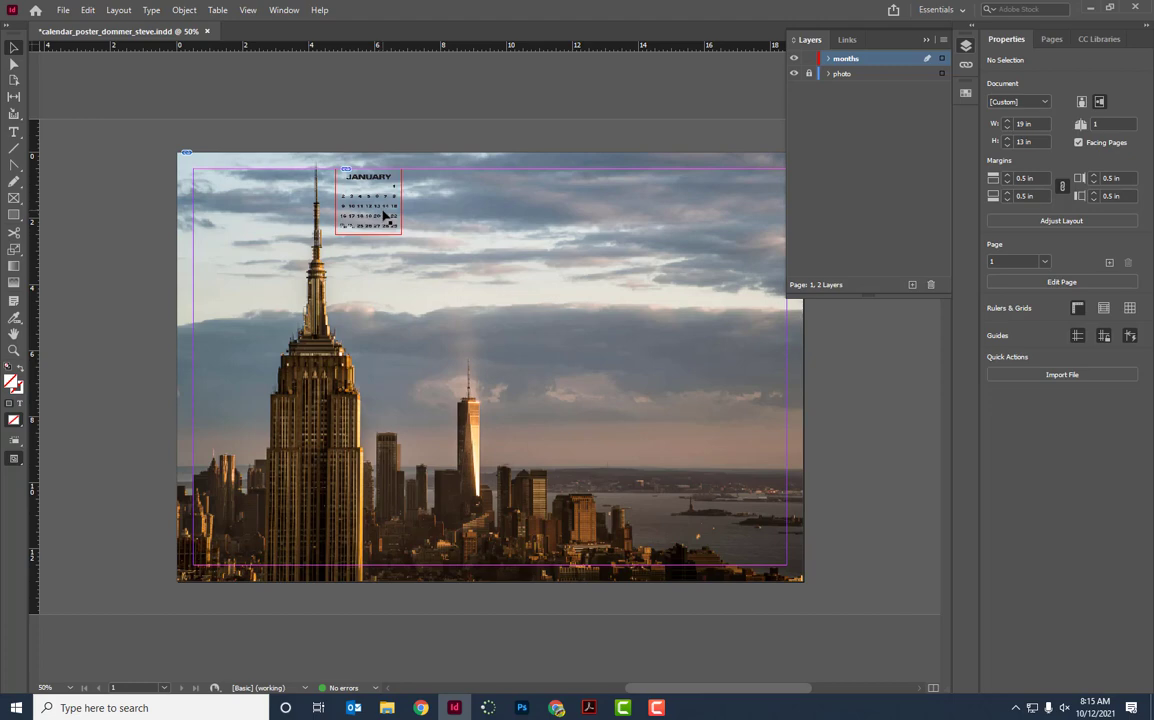
left_click(385, 215)
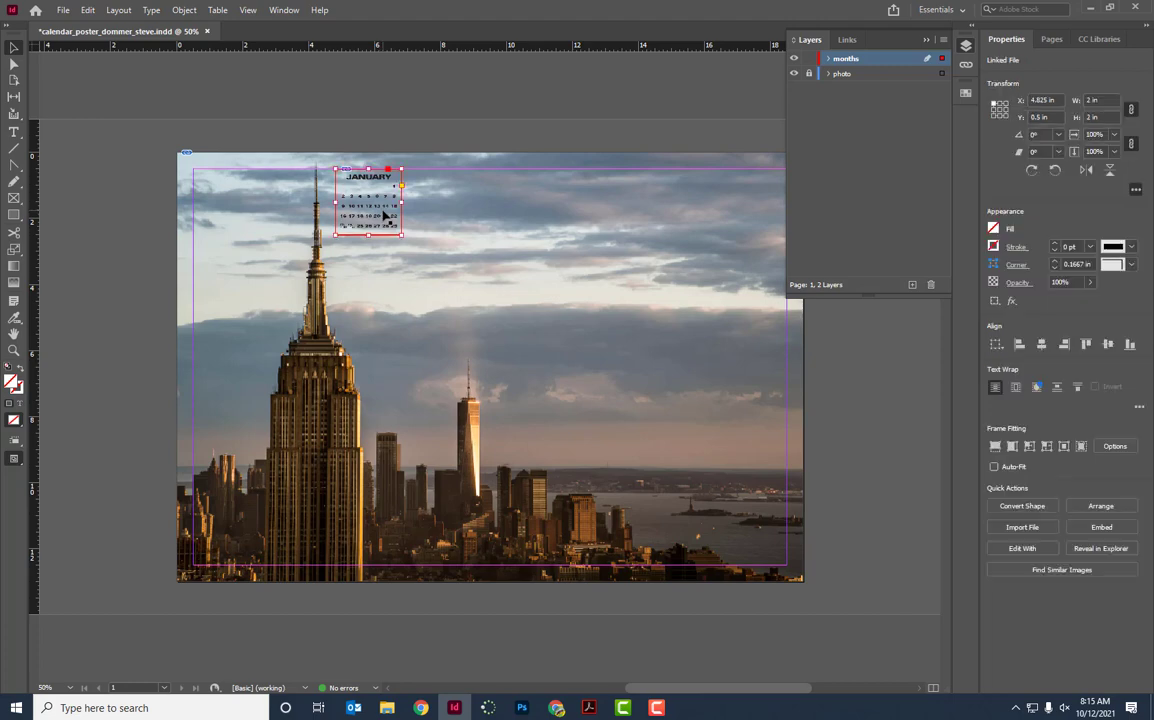
Zoom in on the calendar and set Display Performance to High Quality Display.
key("ctrl+equal")
key("ctrl+equal")
key("ctrl+equal")
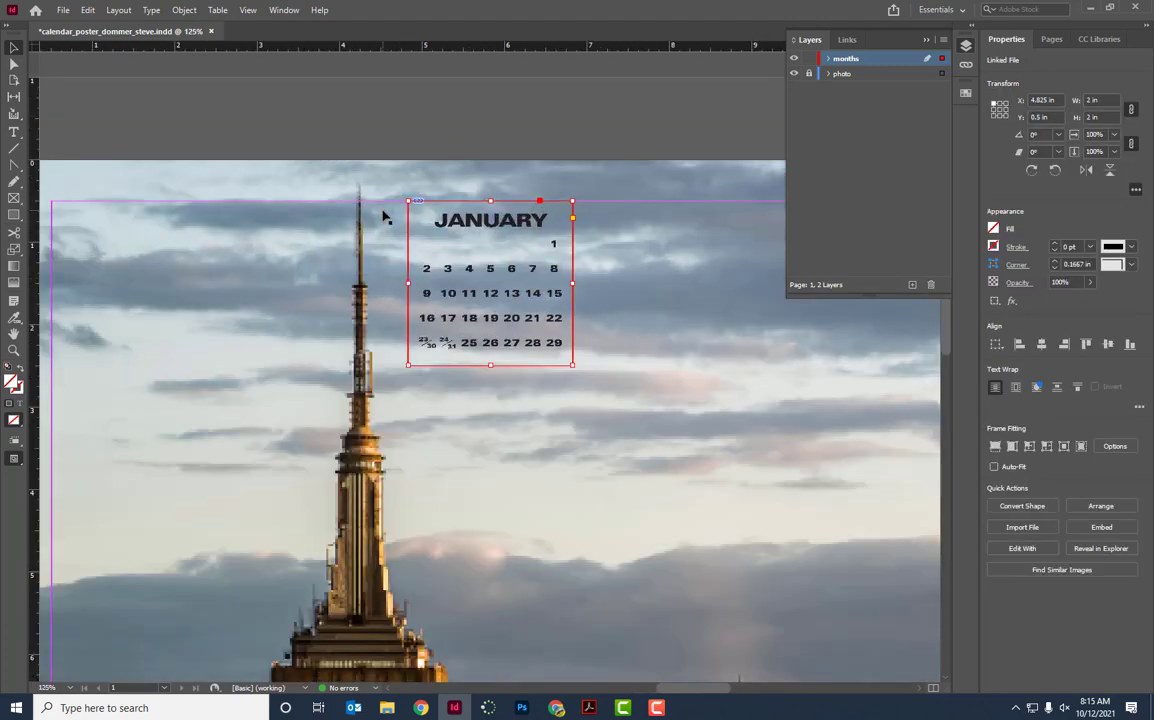
left_click(248, 12)
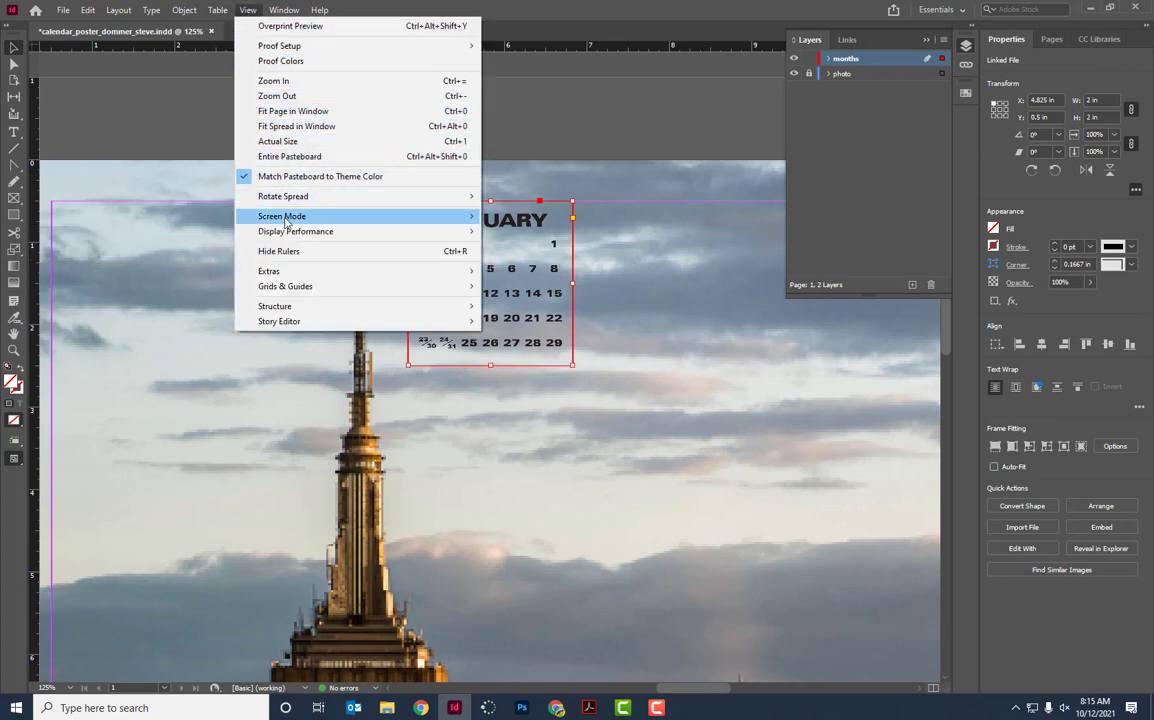
mouse_move(292, 235)
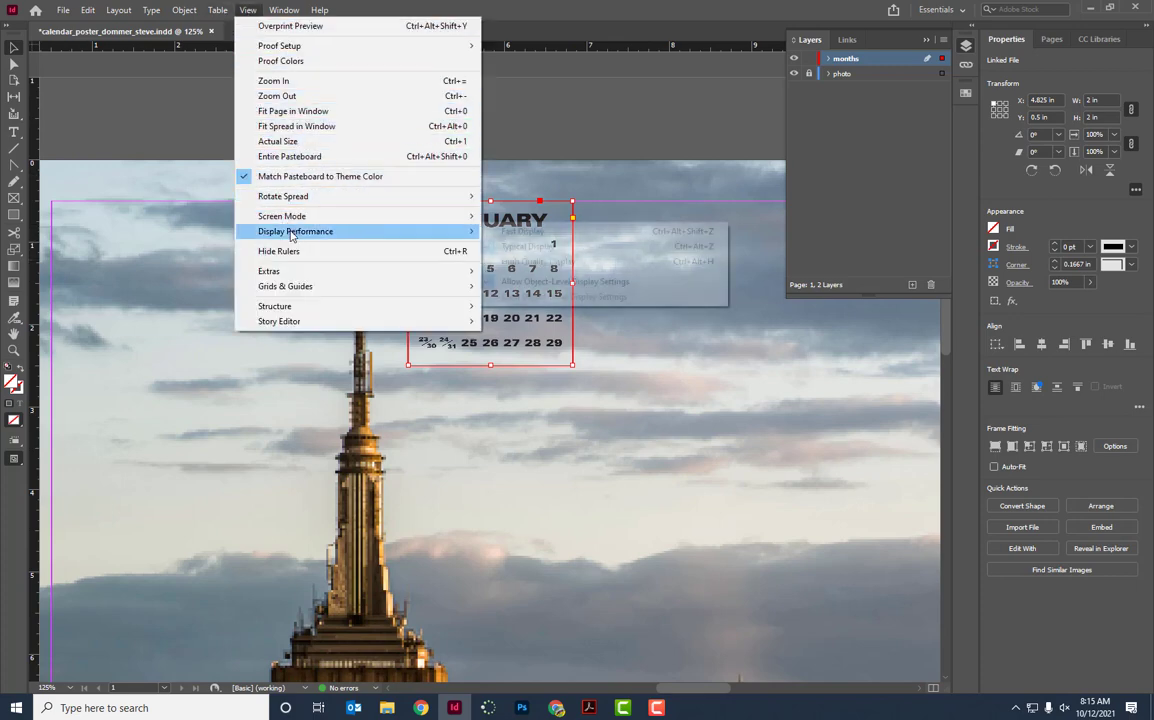
left_click(515, 263)
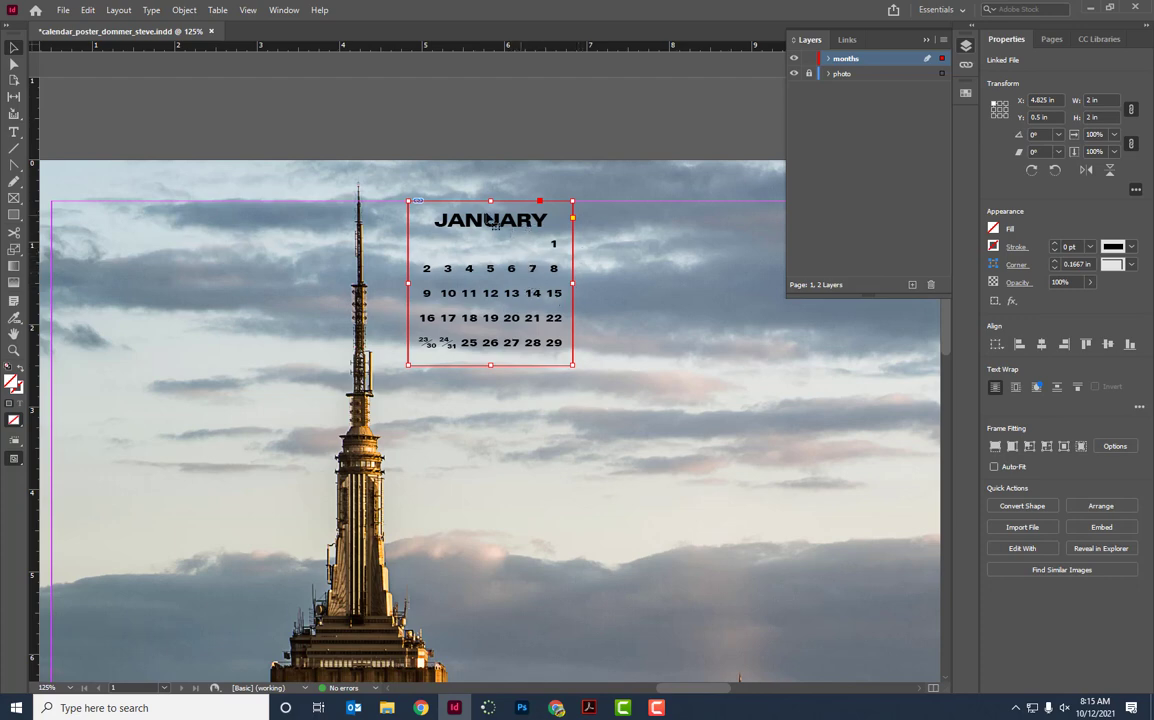
Drag the January calendar onto the clouds at about X 11 in, Y 4.78 in, then minimize InDesign.
left_click_drag(472, 285, 607, 596)
scroll(641, 557, "down", 3)
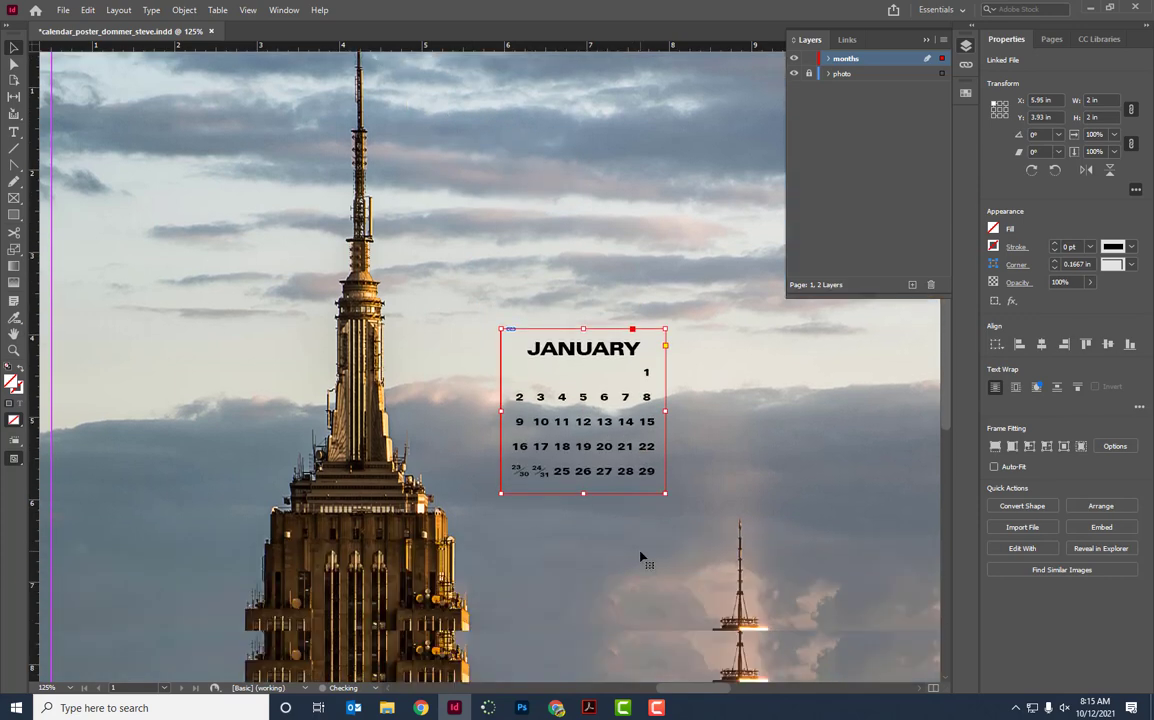
scroll(641, 557, "down", 1)
left_click_drag(612, 397, 877, 458)
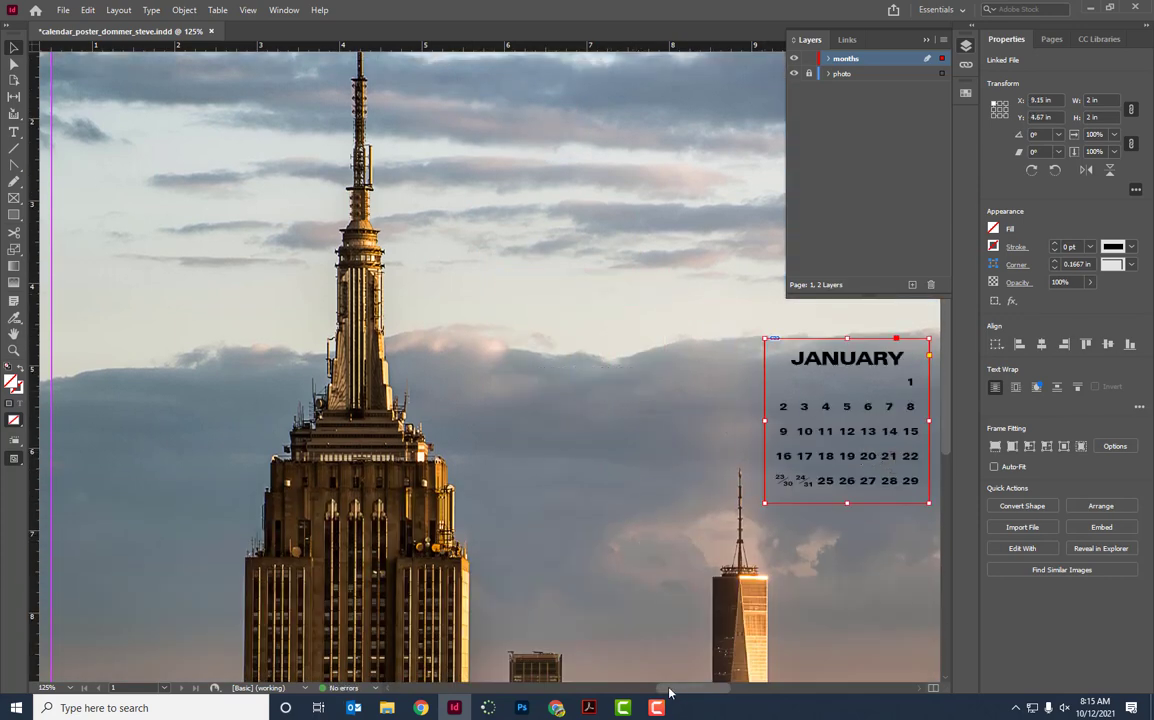
left_click_drag(678, 693, 722, 690)
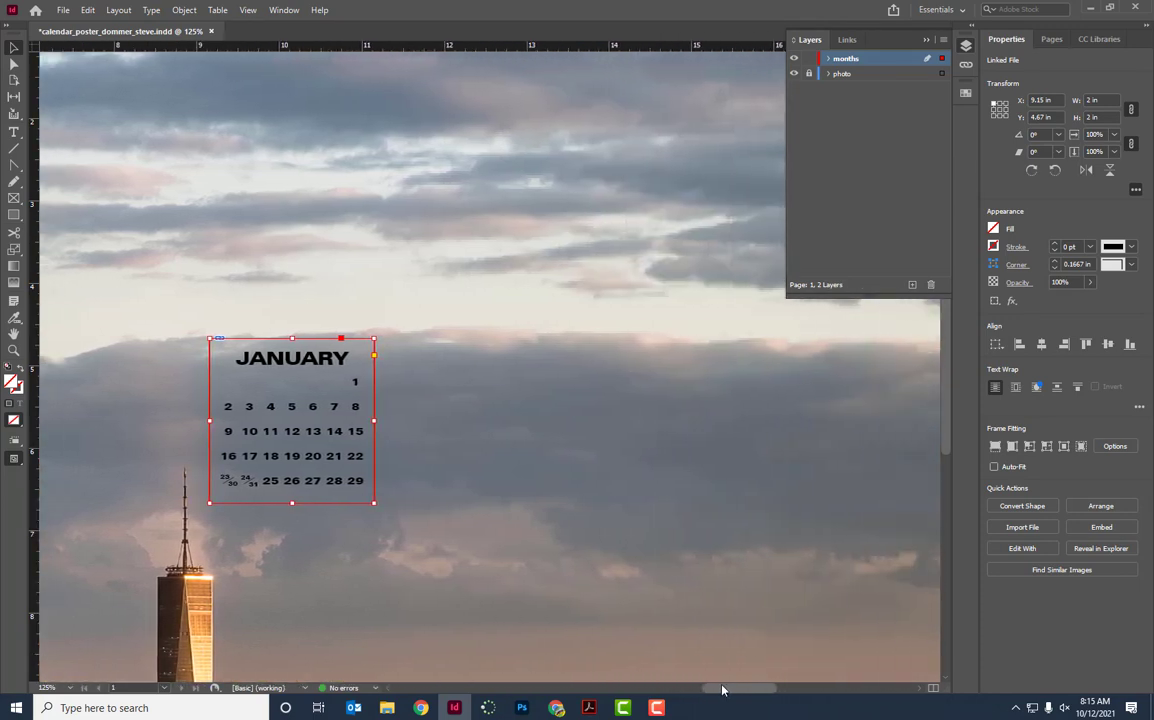
left_click_drag(292, 400, 445, 409)
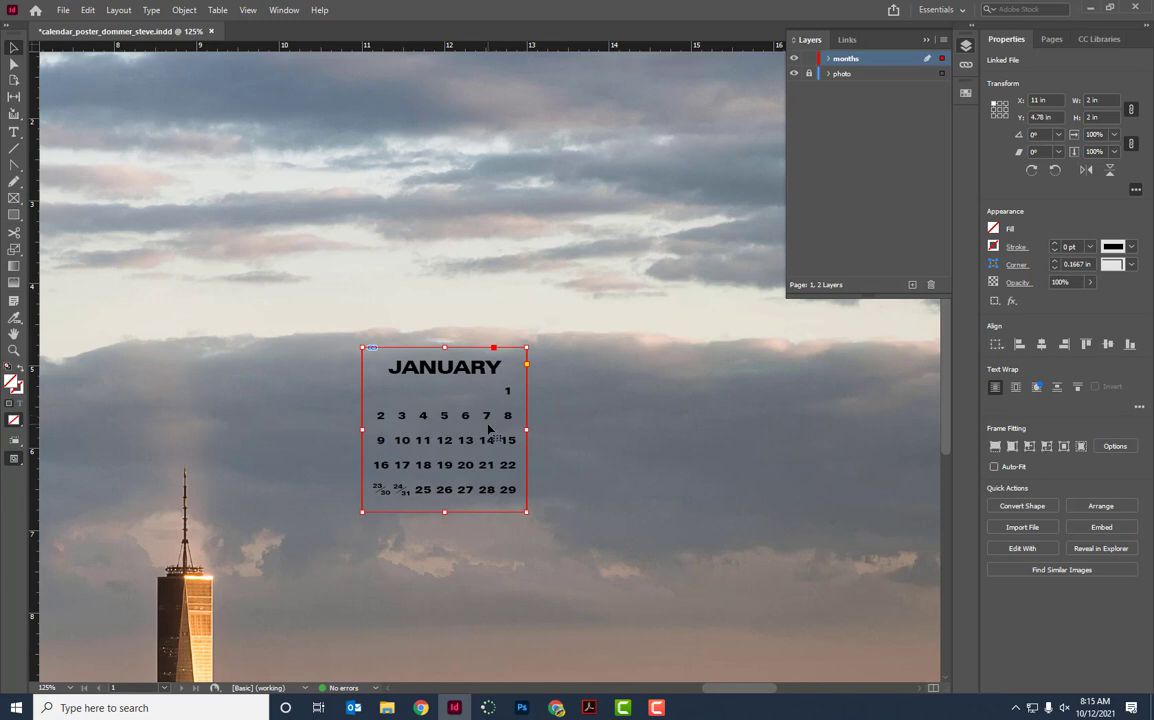
left_click(454, 708)
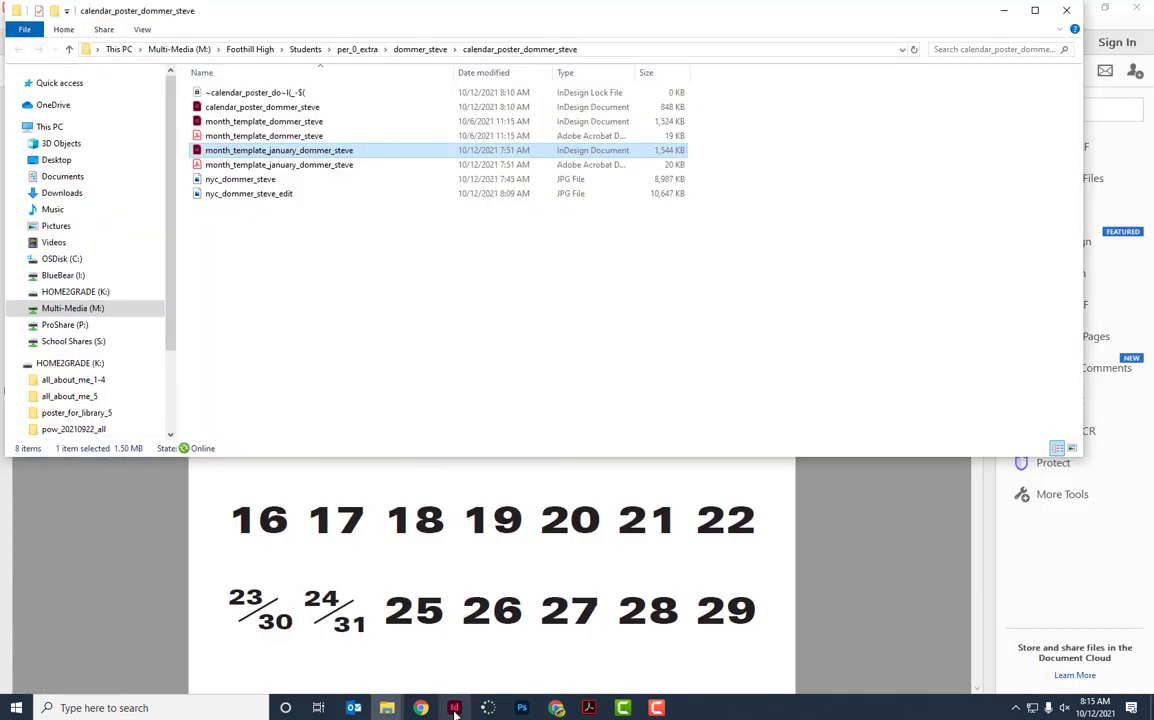
Bring the January calendar PDF in Acrobat forward and close it.
left_click(314, 676)
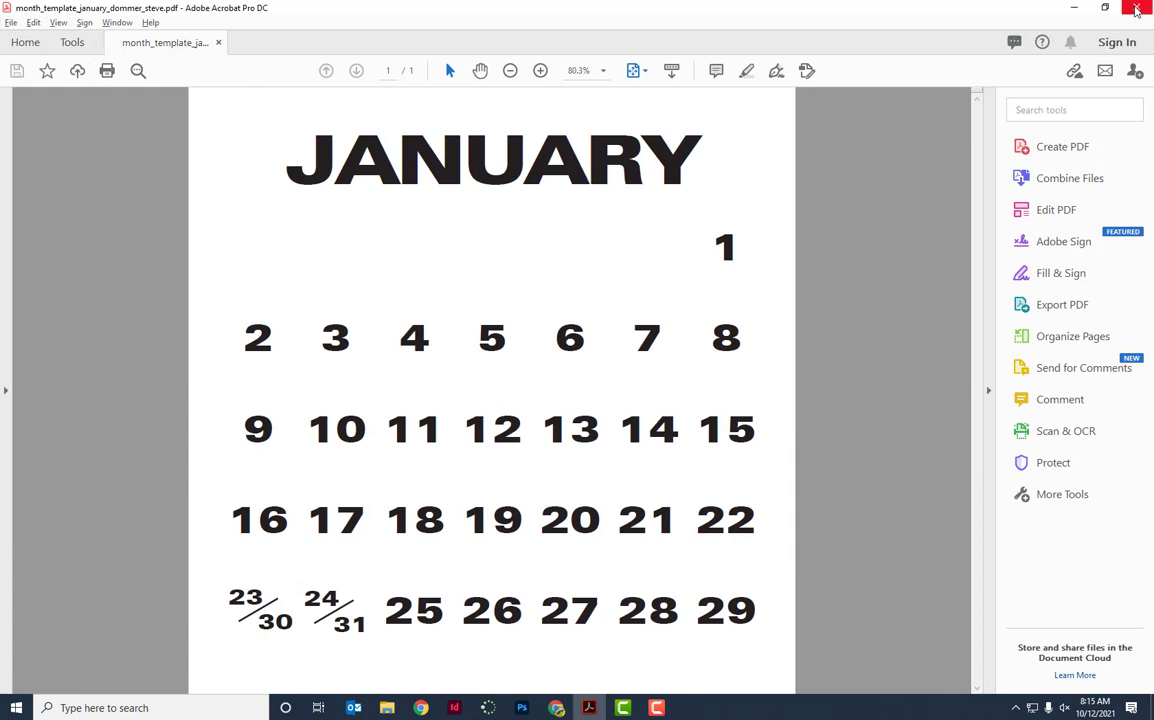
left_click(1136, 10)
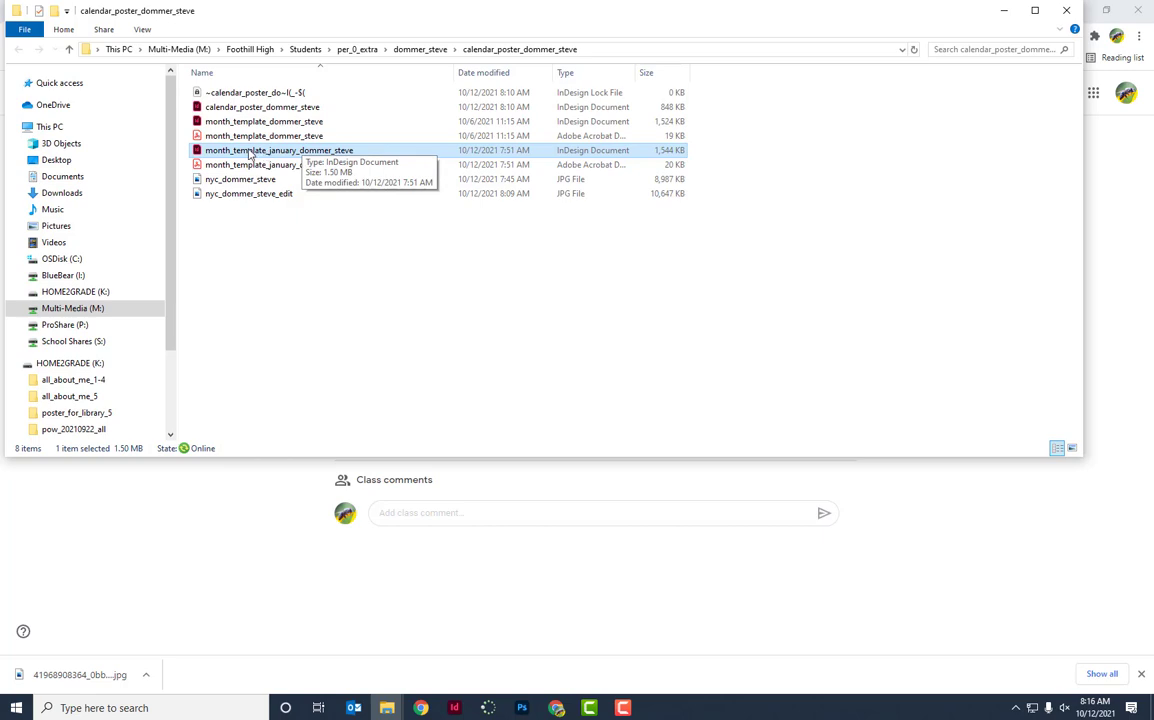
double_click(307, 152)
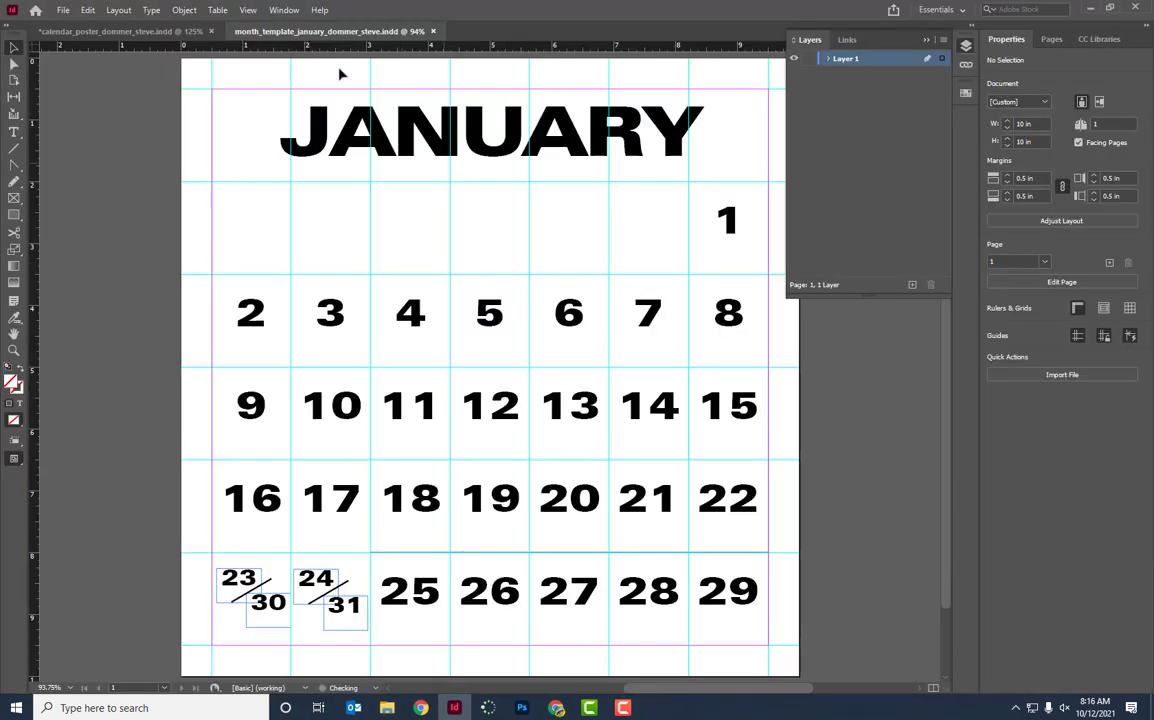
left_click(62, 10)
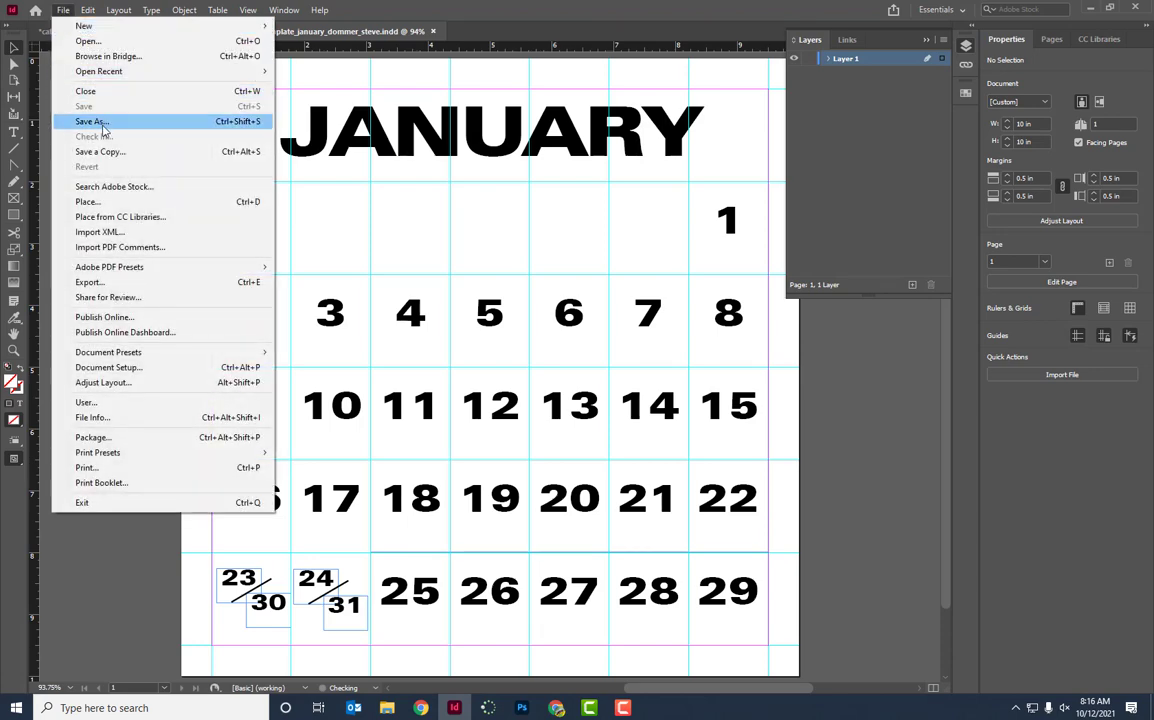
left_click(100, 122)
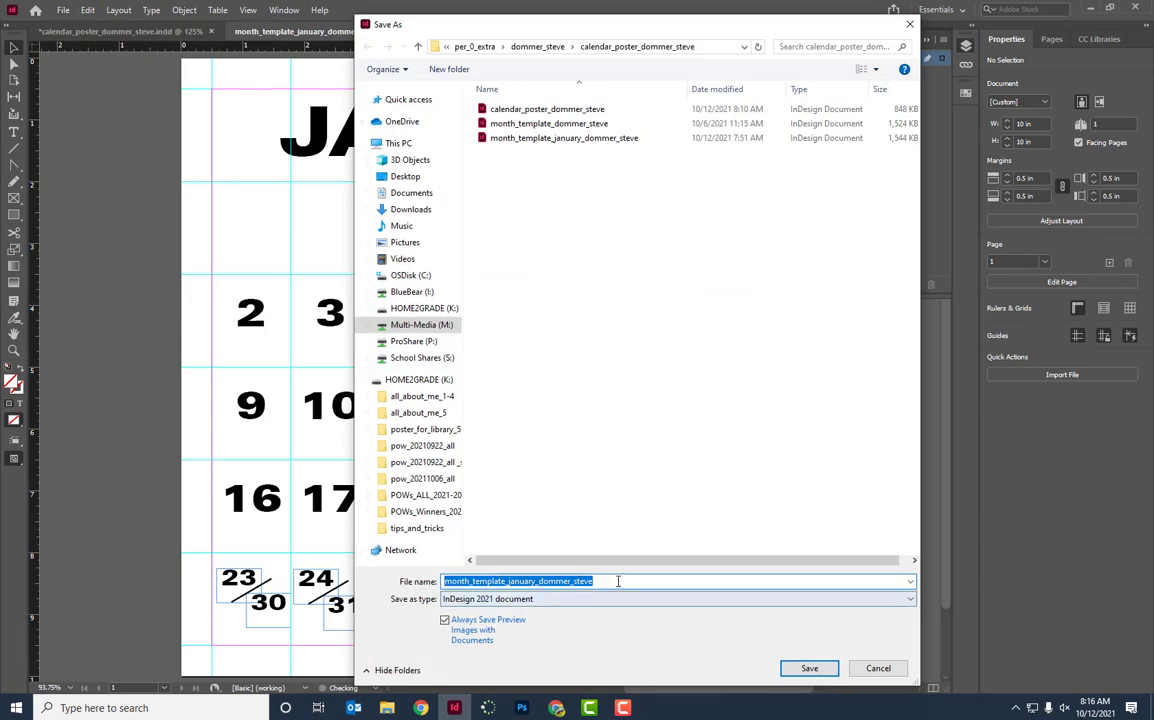
left_click(618, 581)
type("_")
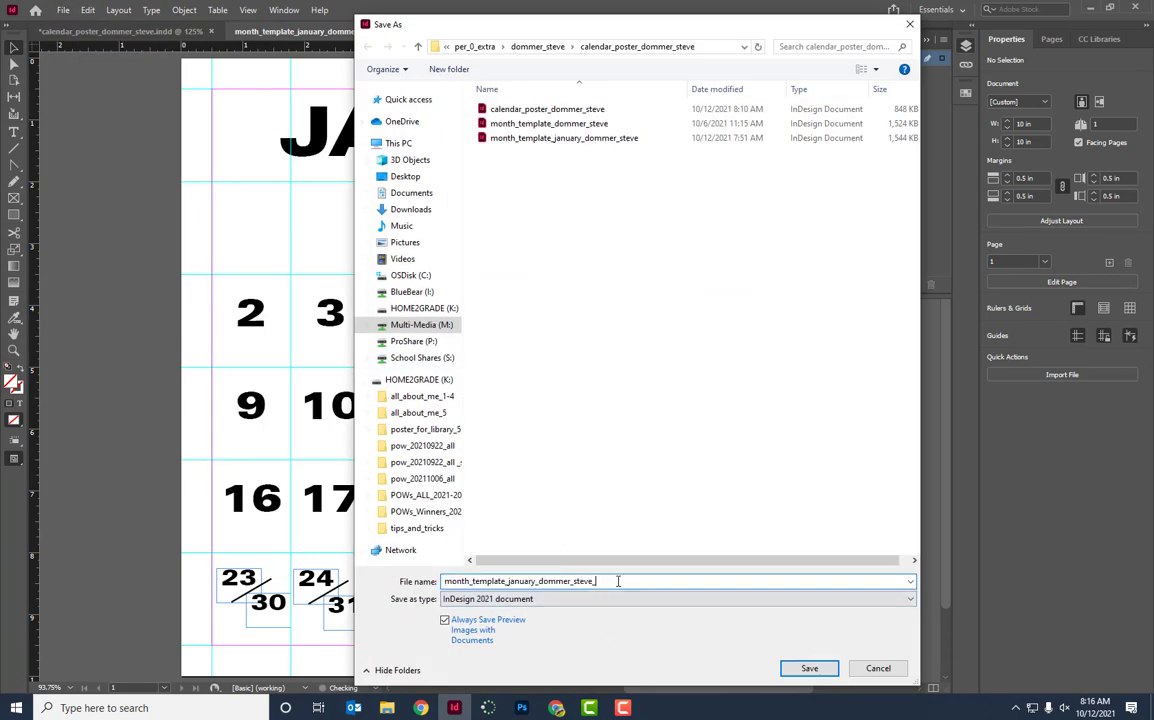
type("white")
key("Return")
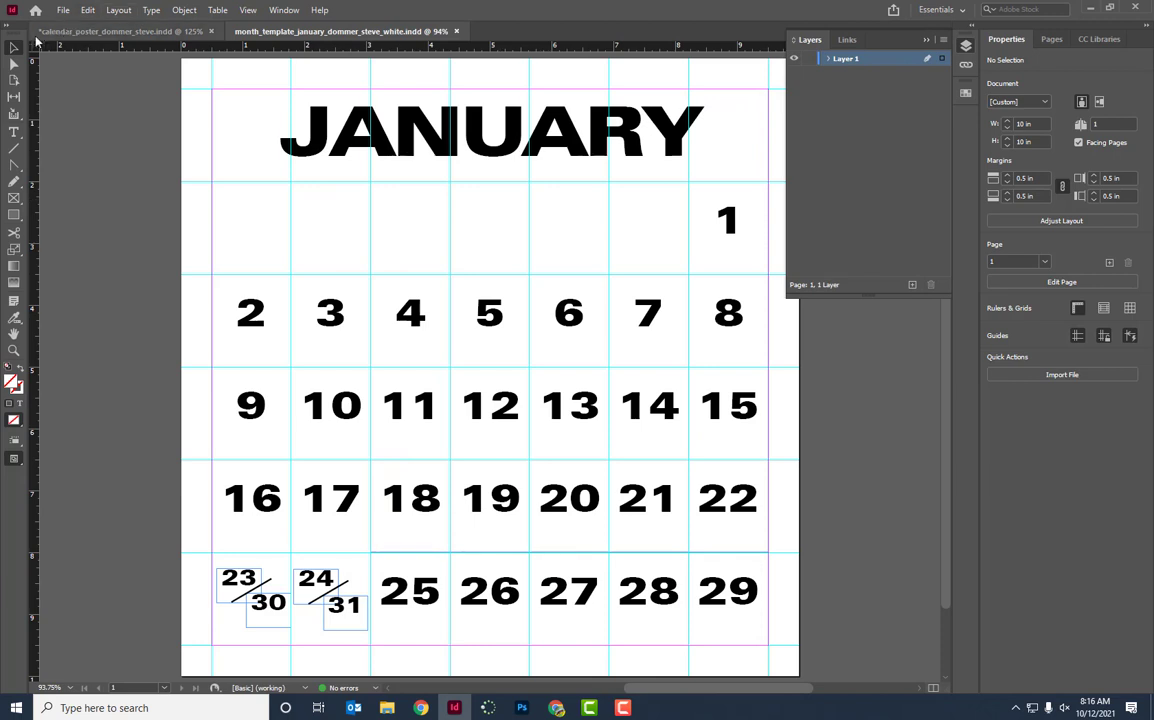
Select everything on the calendar page and set all text color to [Paper].
left_click_drag(124, 101, 793, 667)
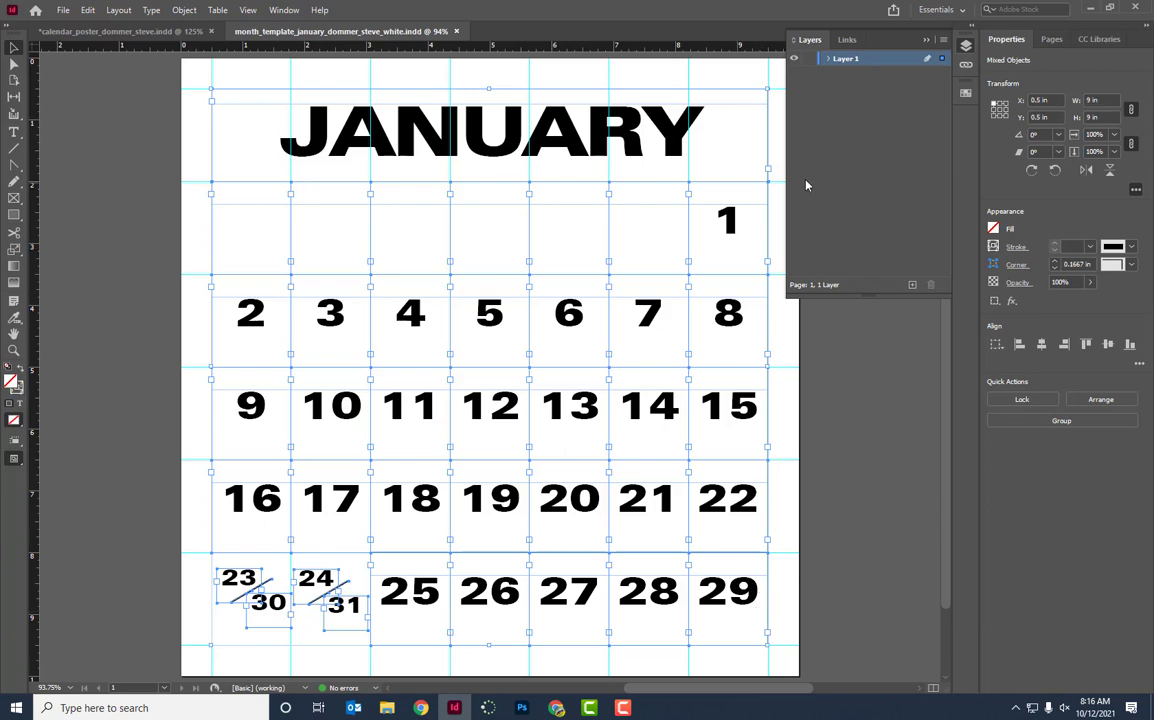
left_click(966, 95)
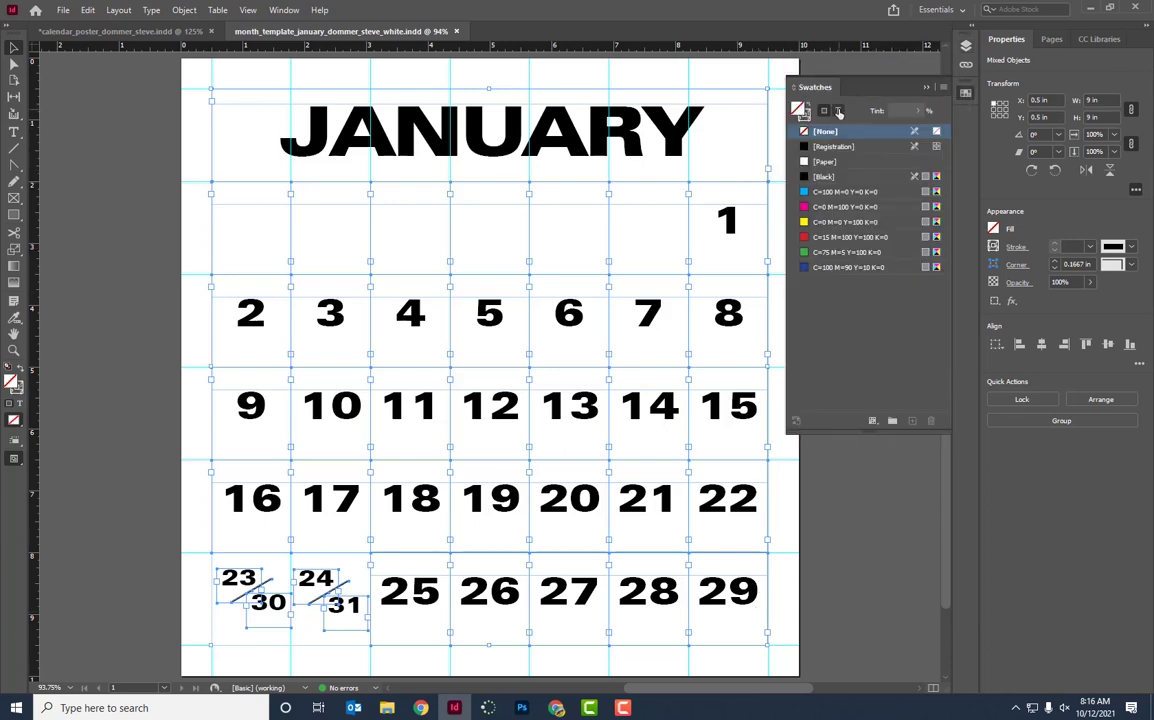
left_click(839, 113)
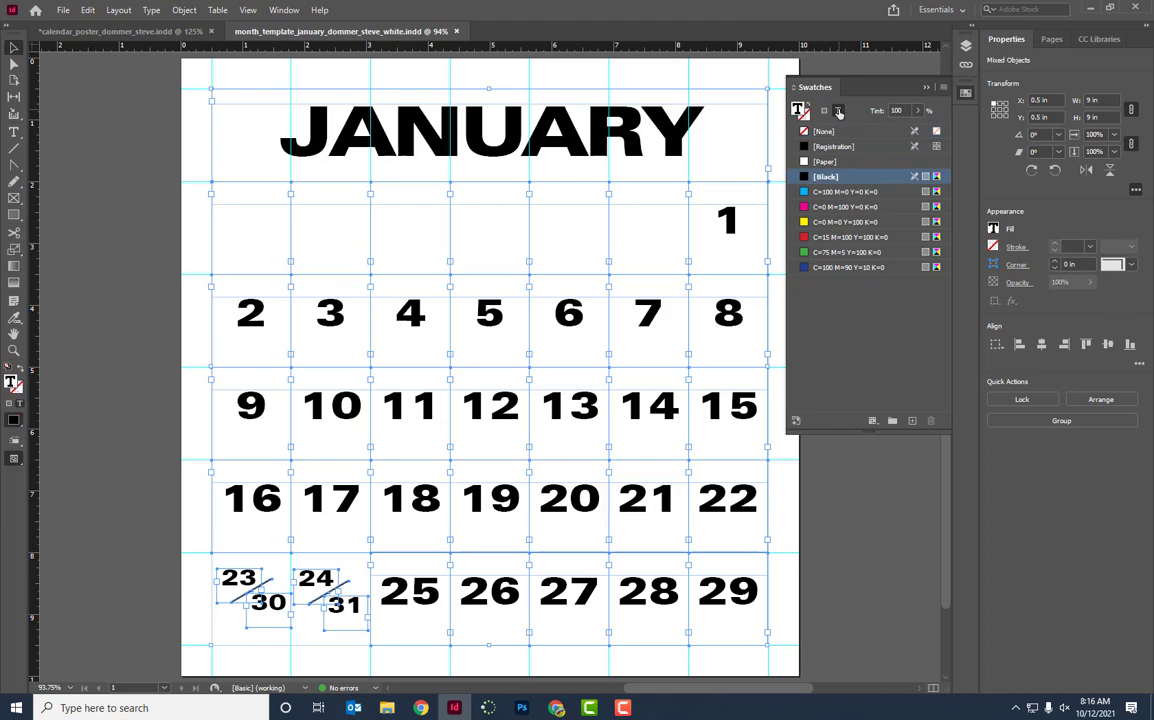
left_click(822, 163)
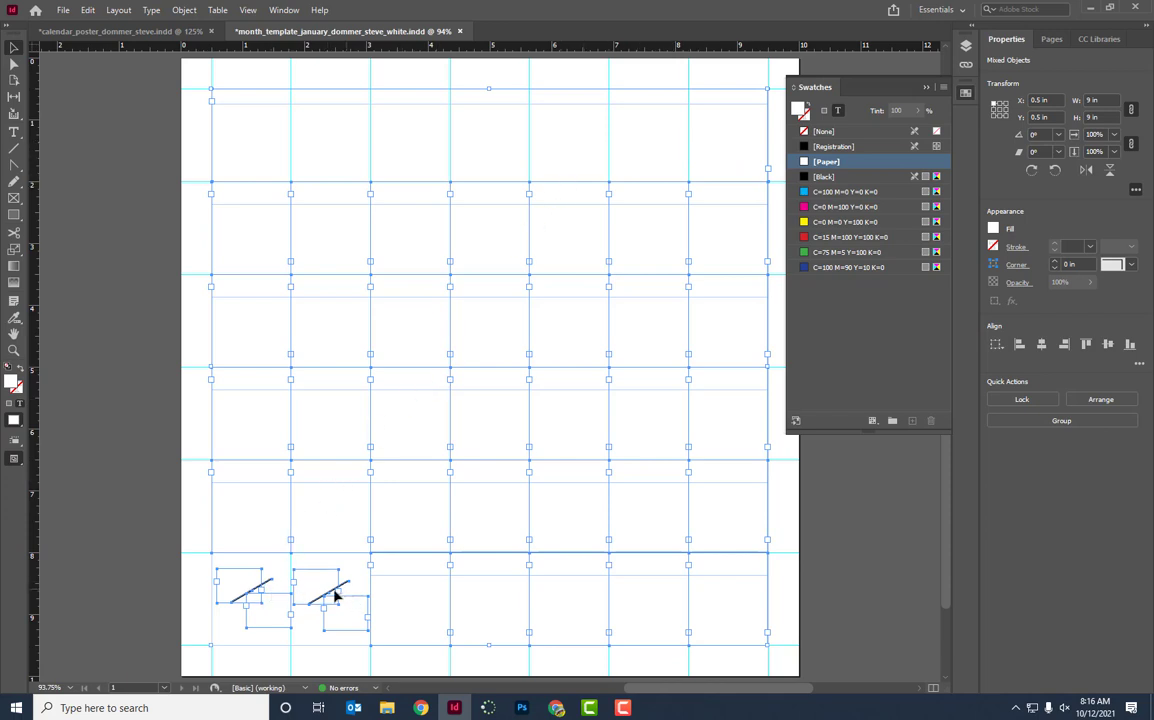
left_click(149, 567)
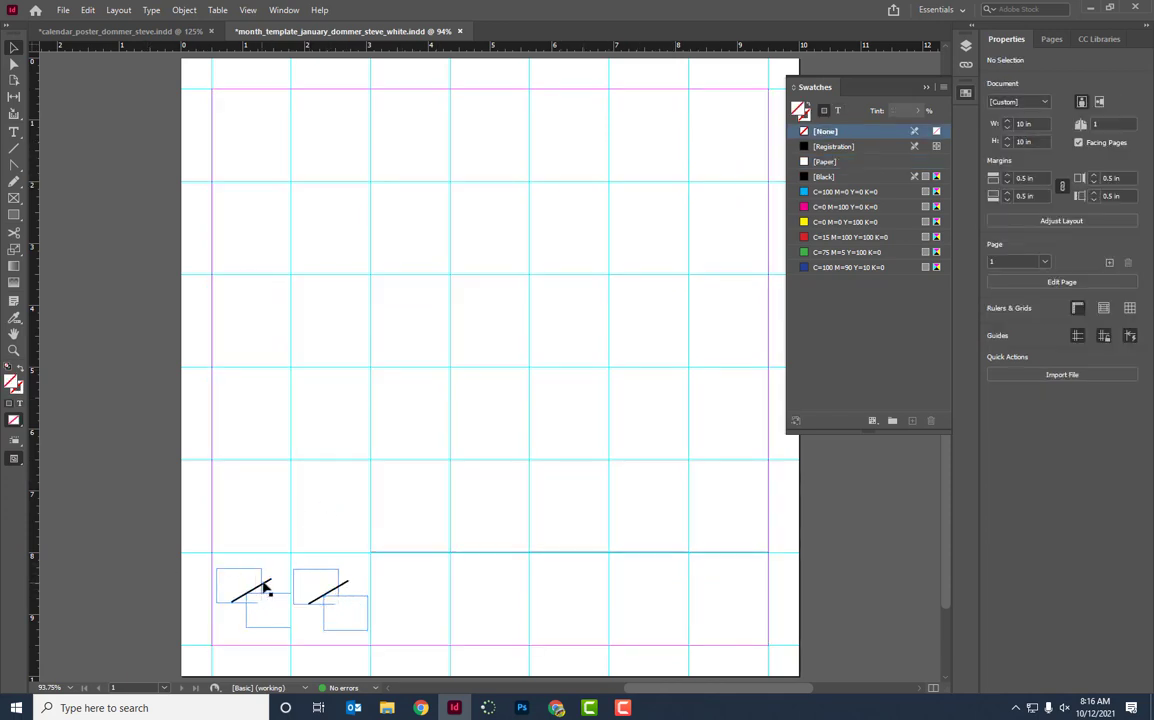
Give both diagonal date-divider lines a [Paper] stroke, then draw a rectangle over the upper-left calendar area.
left_click(268, 588)
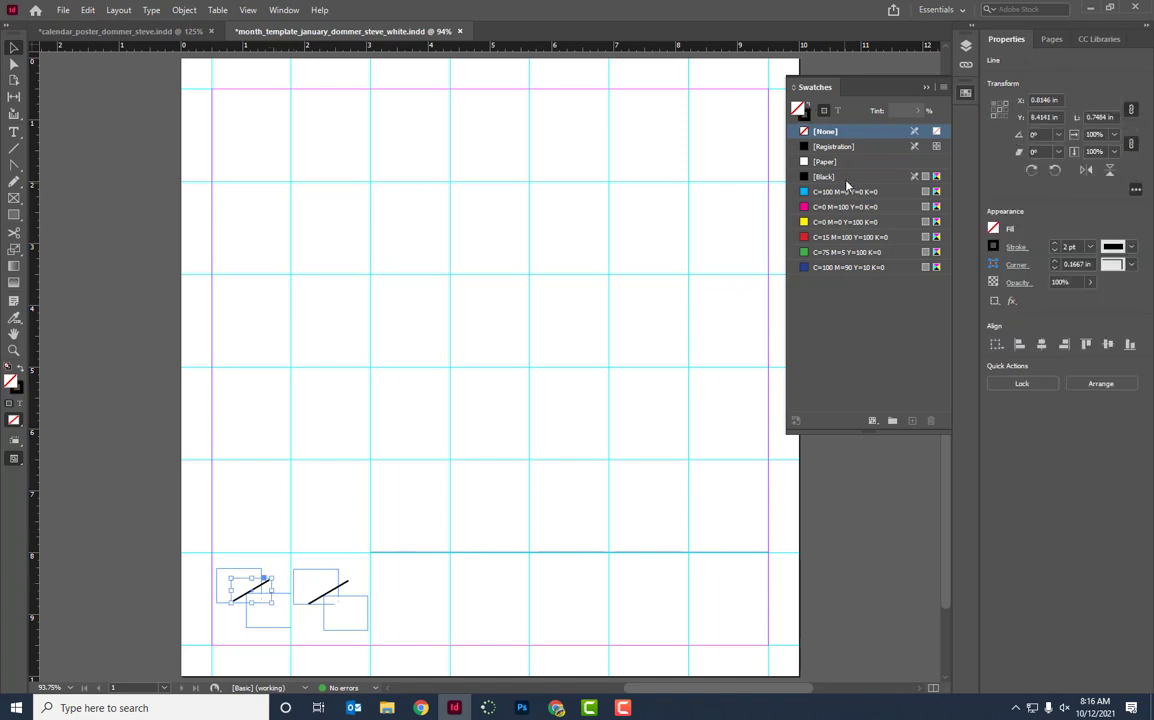
left_click(810, 116)
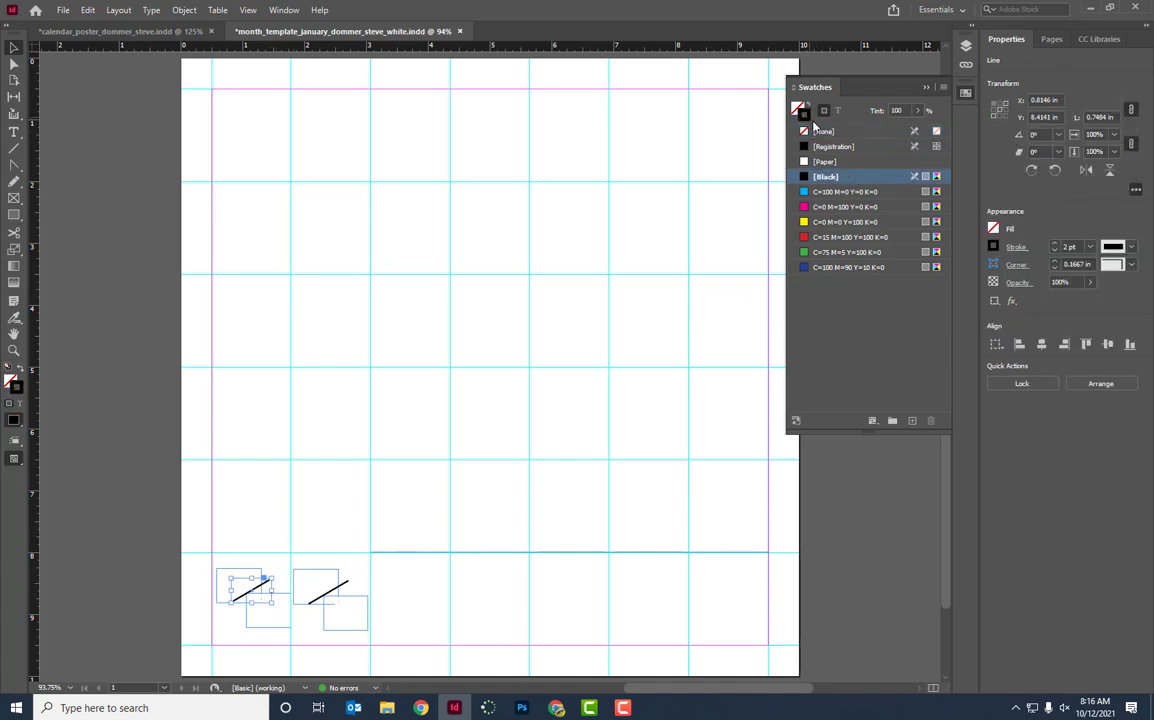
left_click(828, 161)
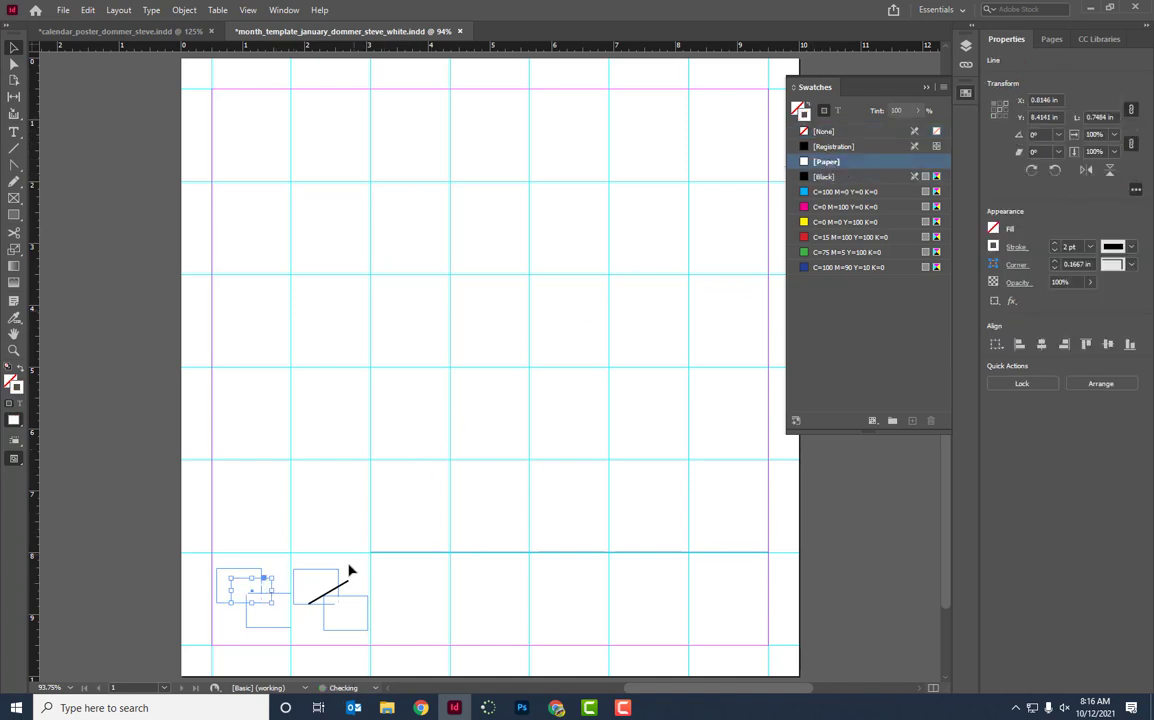
left_click(346, 589)
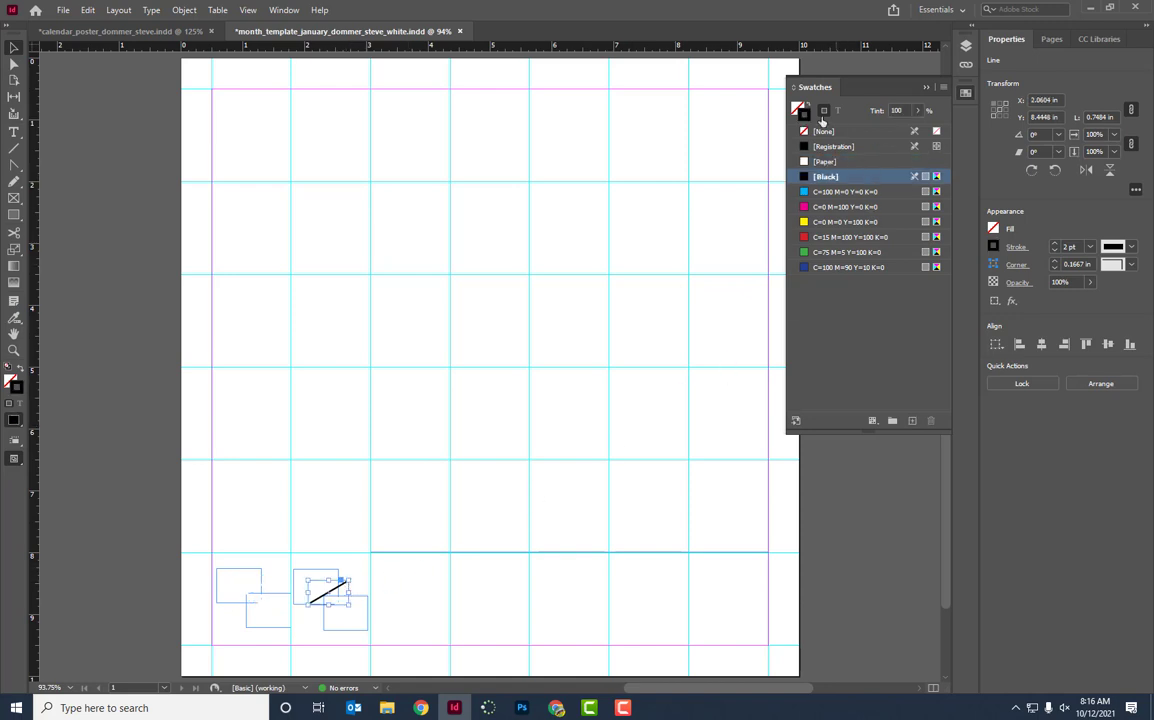
left_click(829, 162)
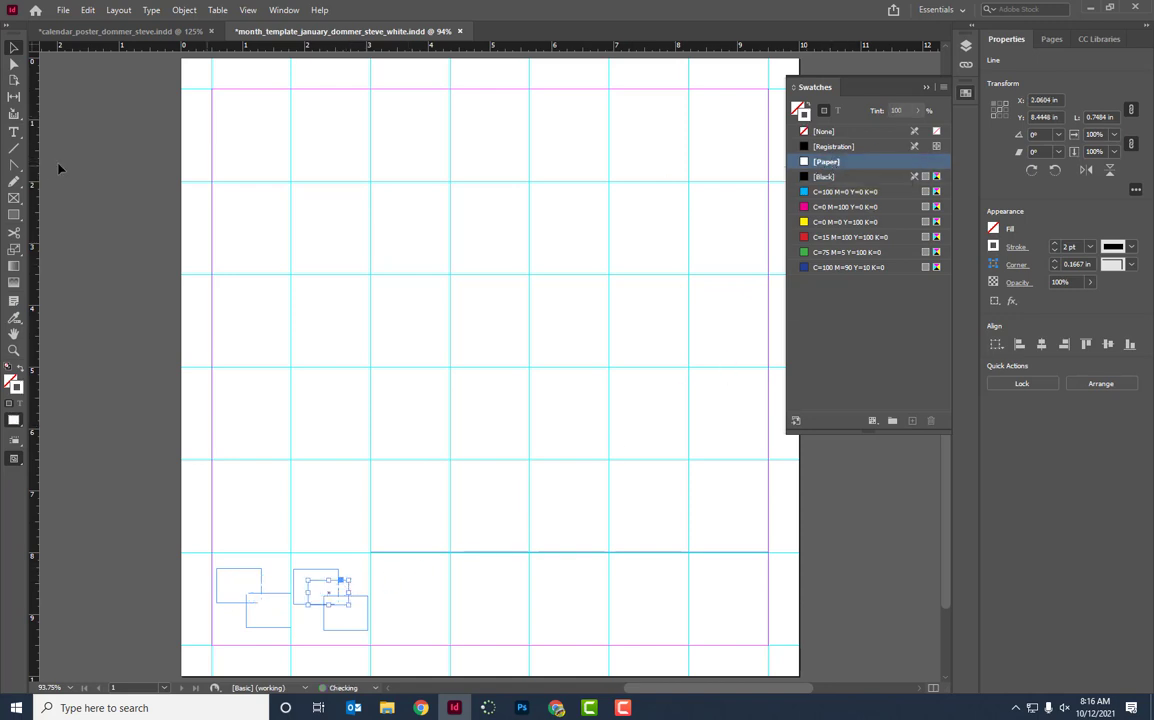
left_click(102, 145)
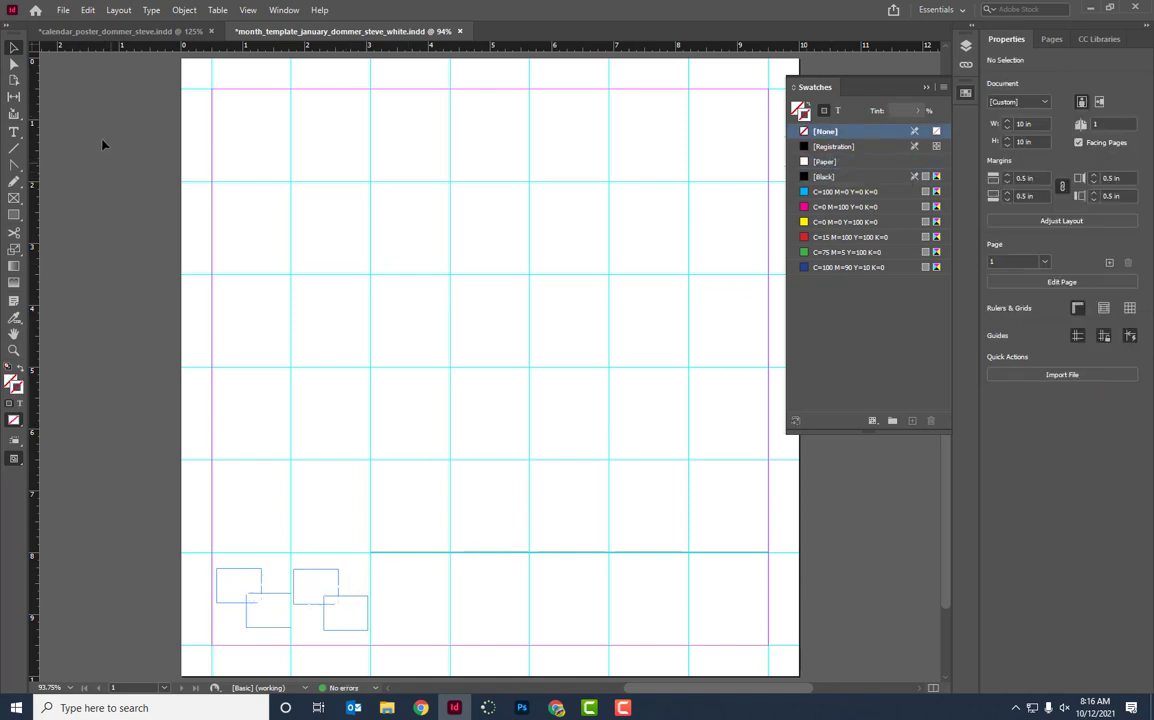
left_click(14, 216)
left_click_drag(153, 170, 497, 407)
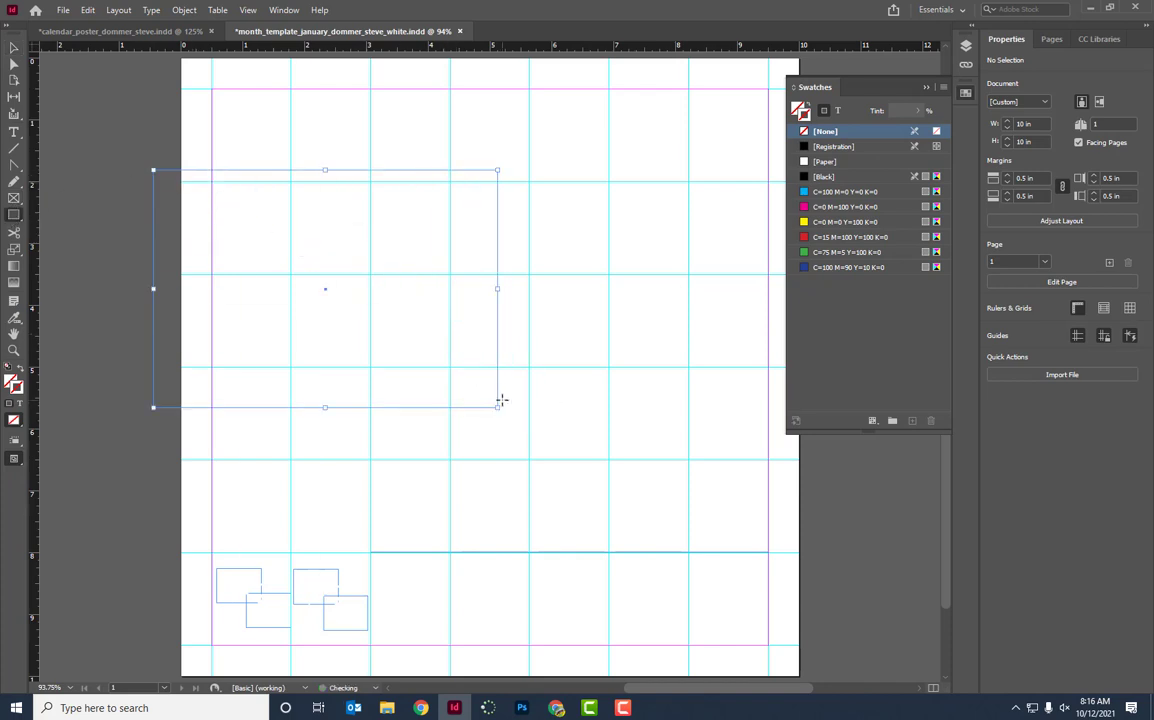
left_click(819, 255)
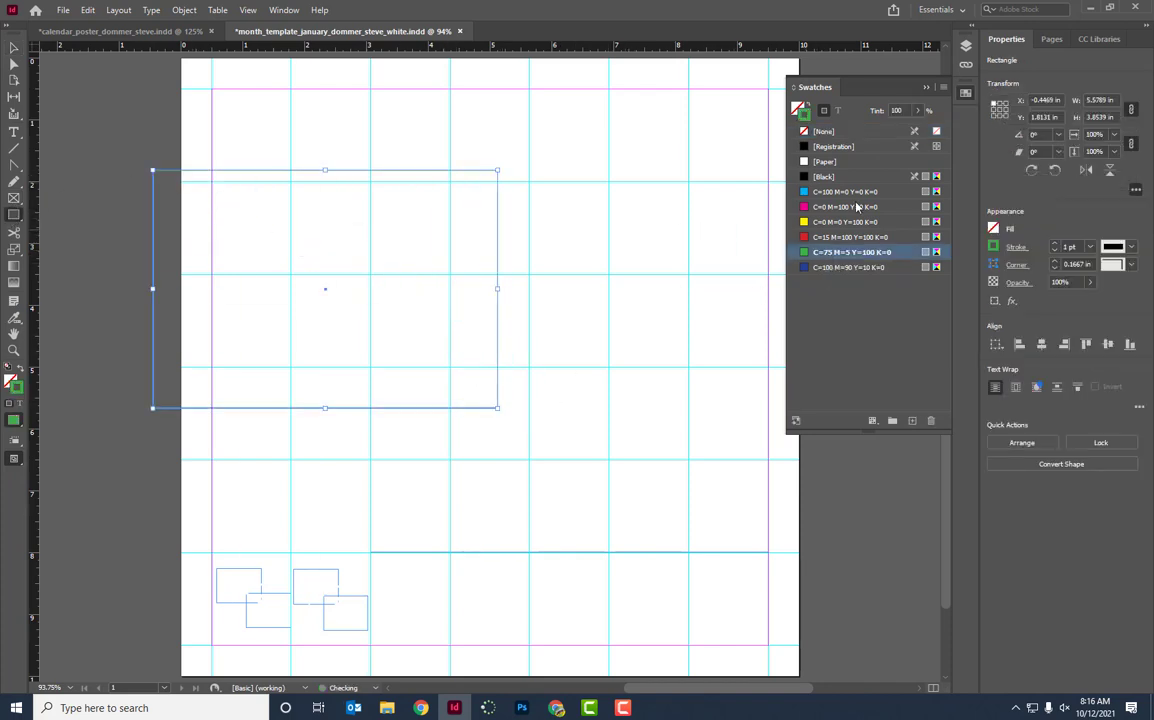
left_click(796, 106)
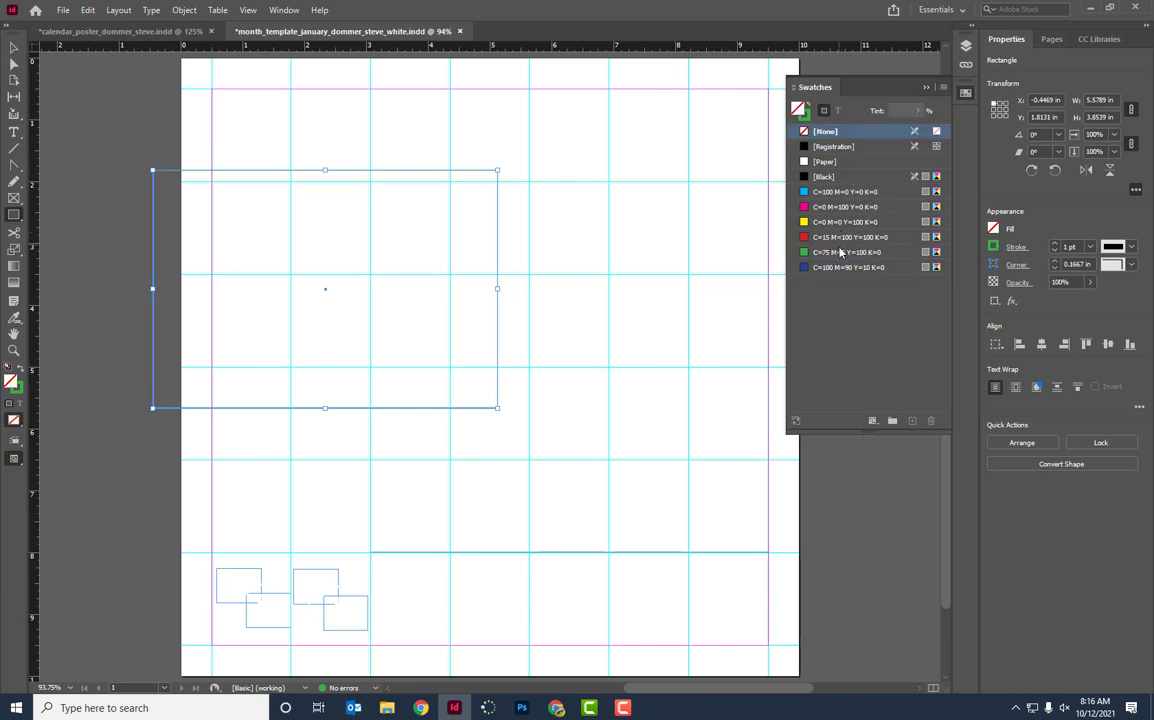
left_click(840, 253)
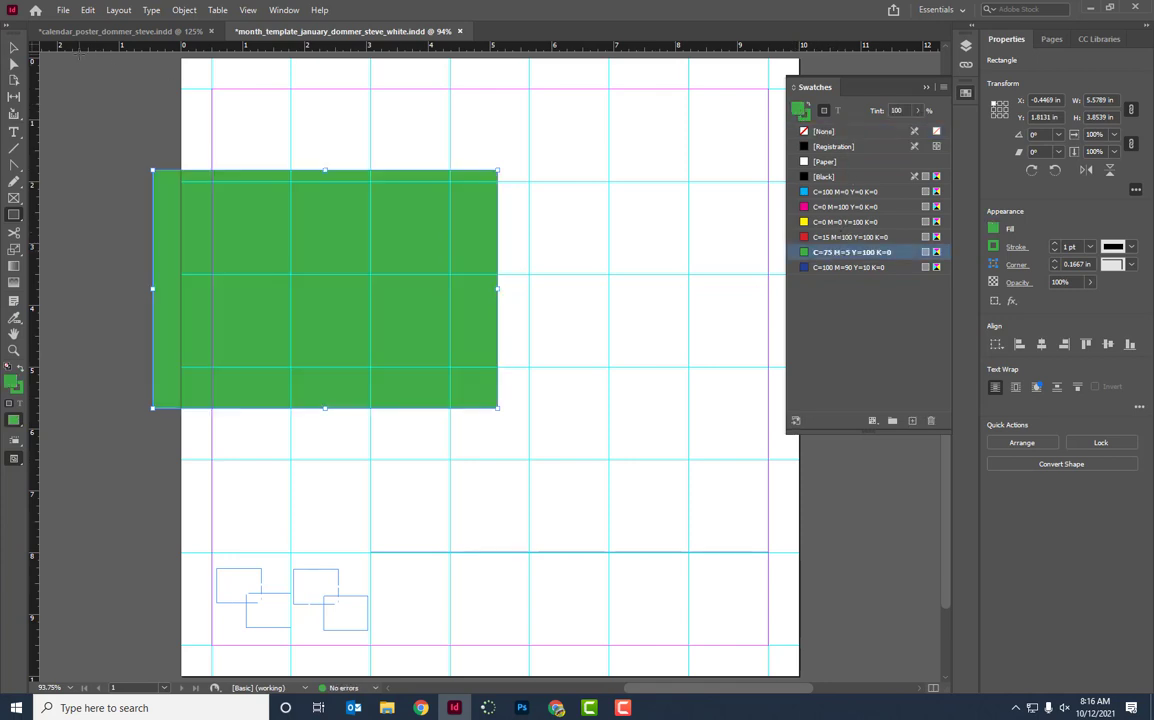
key("ctrl+shift+[")
left_click(14, 47)
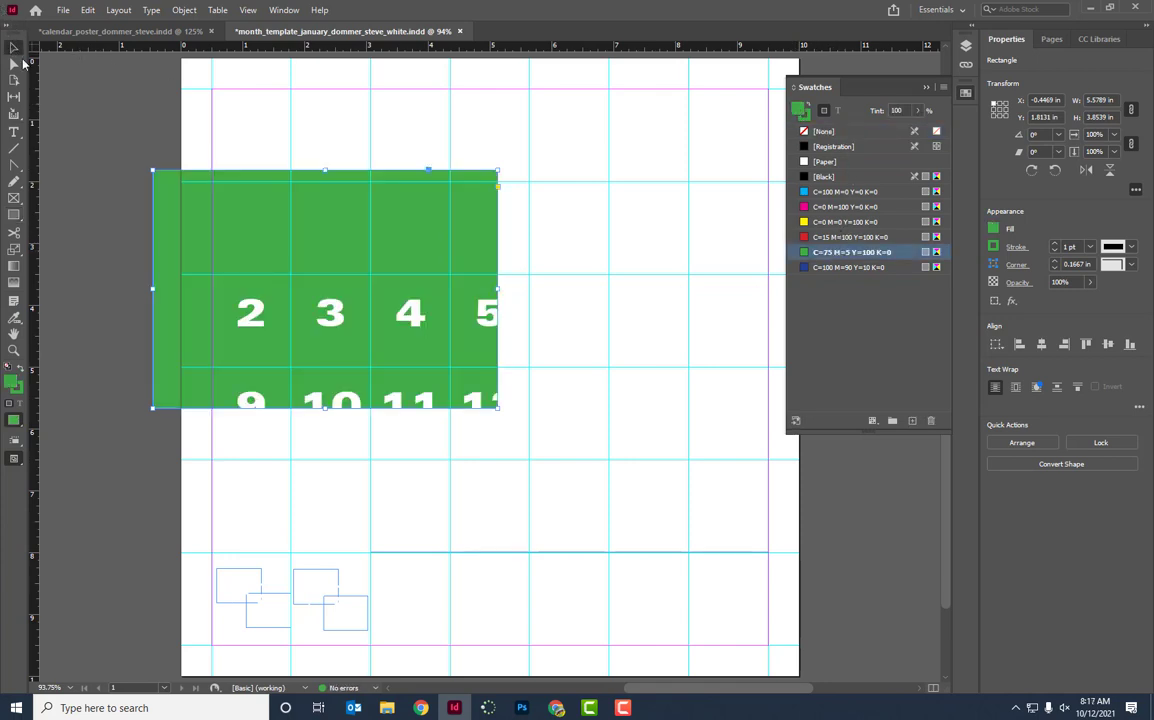
left_click_drag(497, 410, 717, 619)
key("Delete")
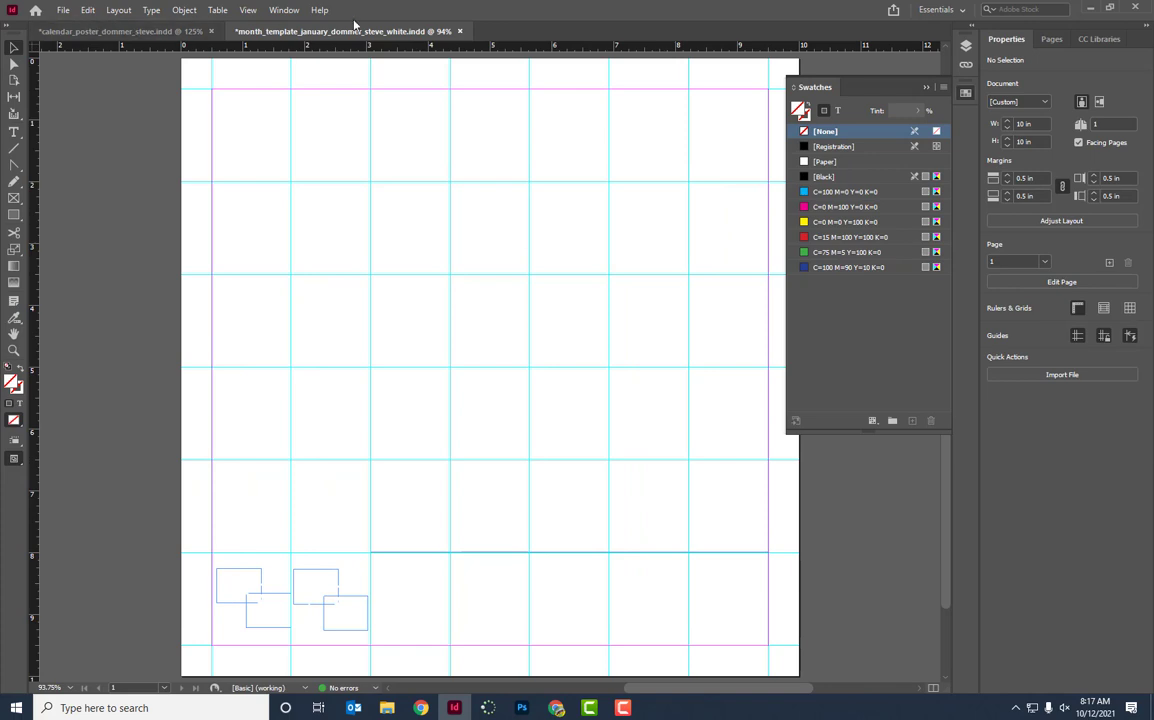
Save and close the white-text January template, then fit the skyline poster page in the window.
left_click(460, 32)
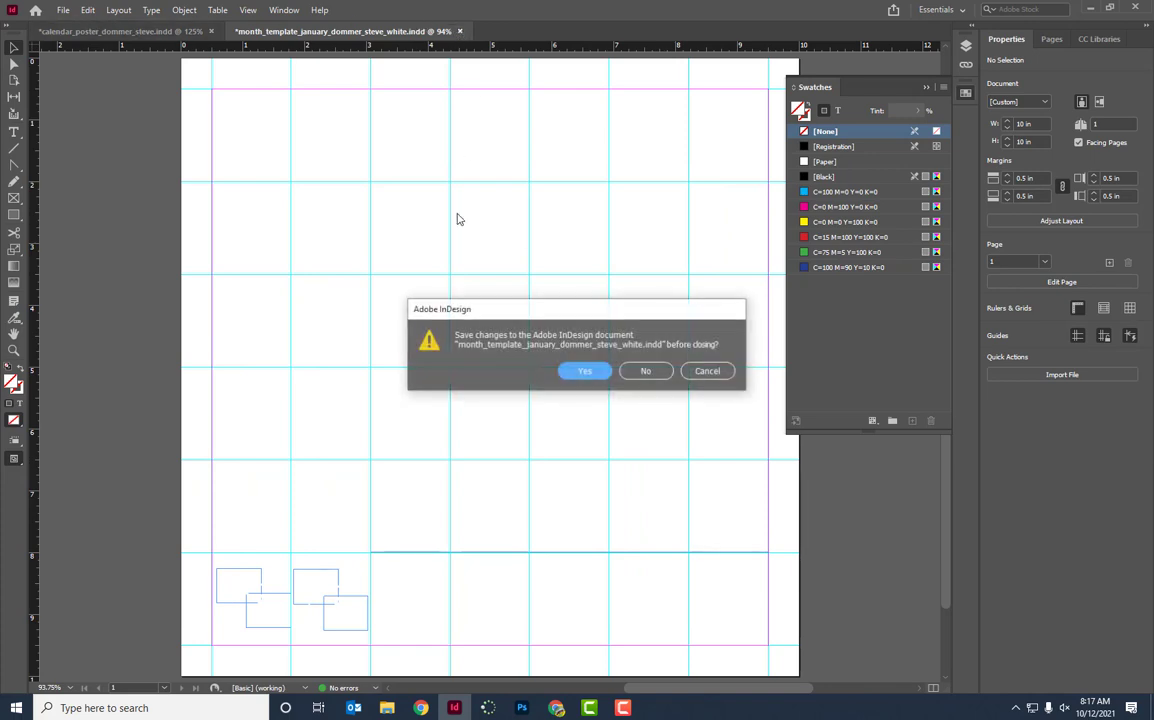
left_click(589, 373)
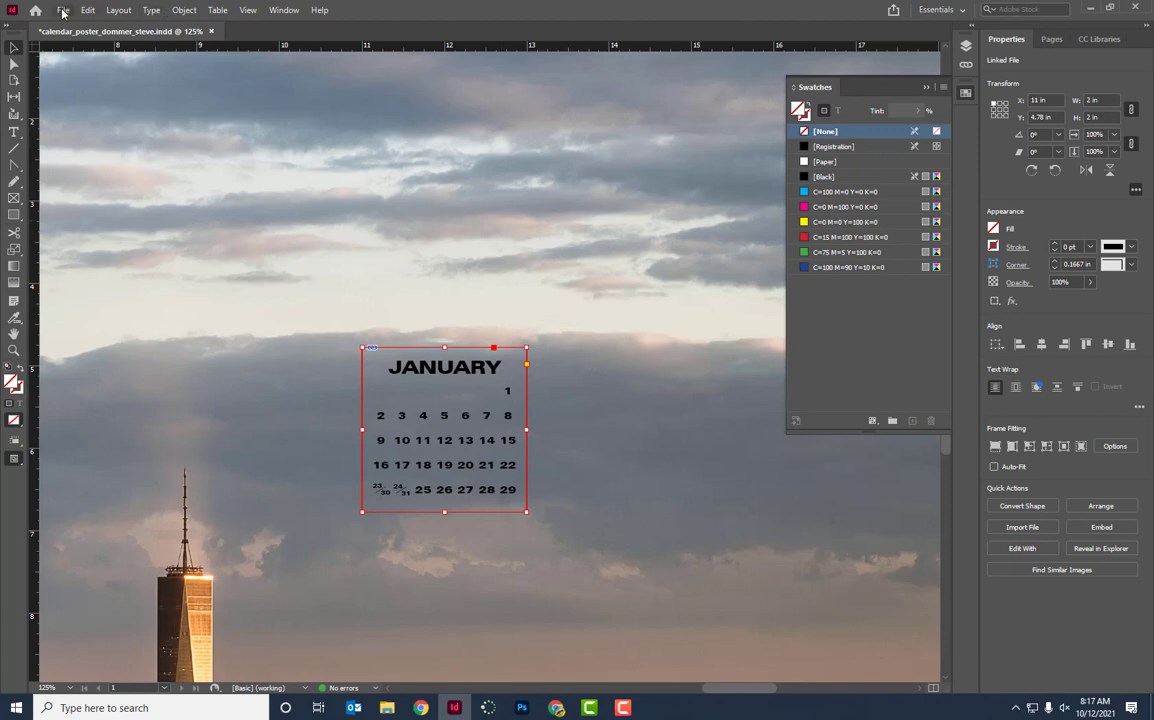
key("ctrl+0")
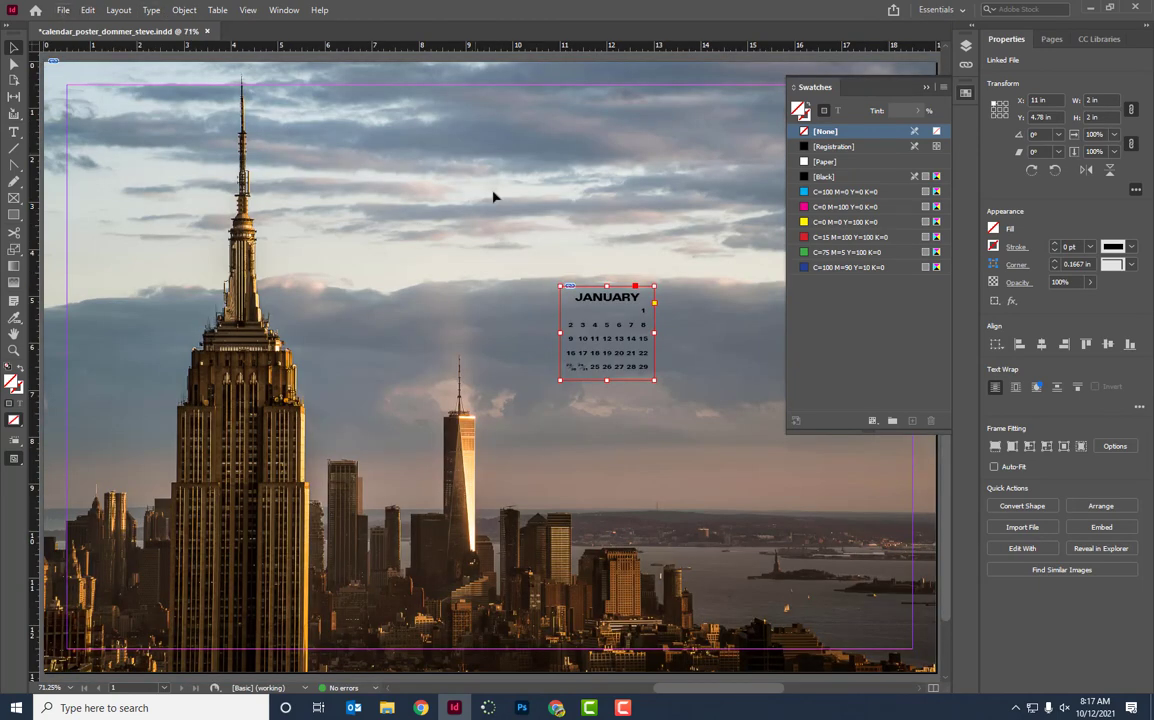
left_click(63, 11)
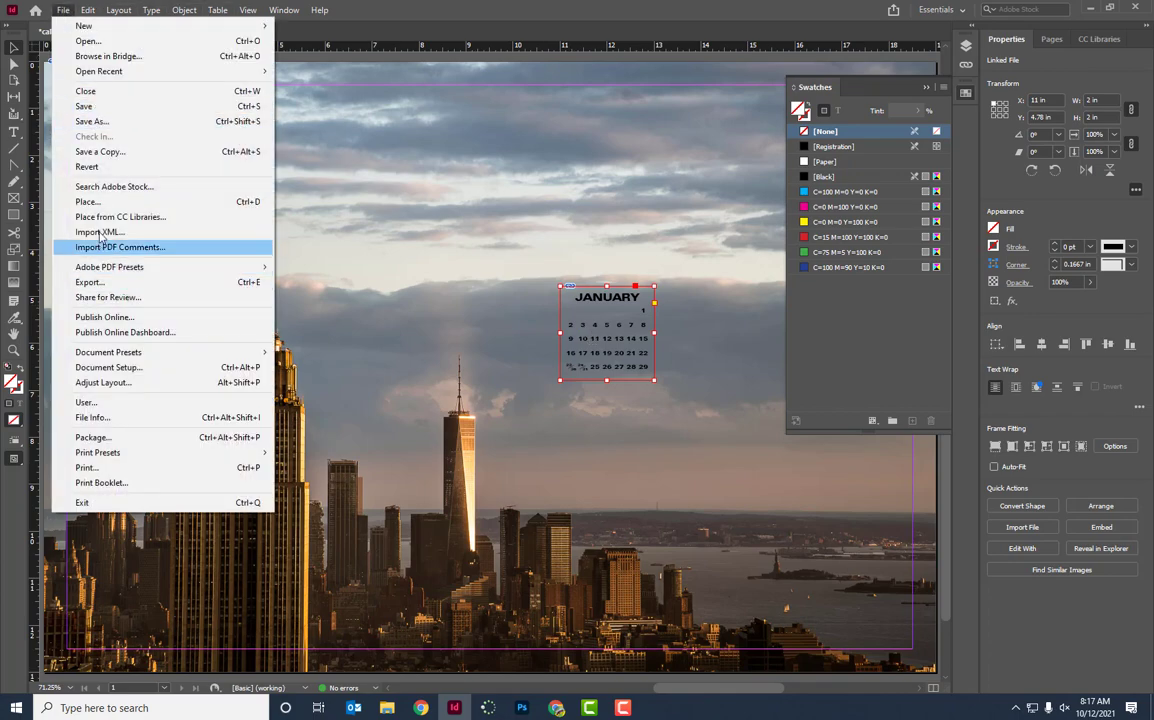
Place the white-text January calendar INDD, cropped to the bleed bounding box, as a large 10 × 10 in frame.
left_click(88, 201)
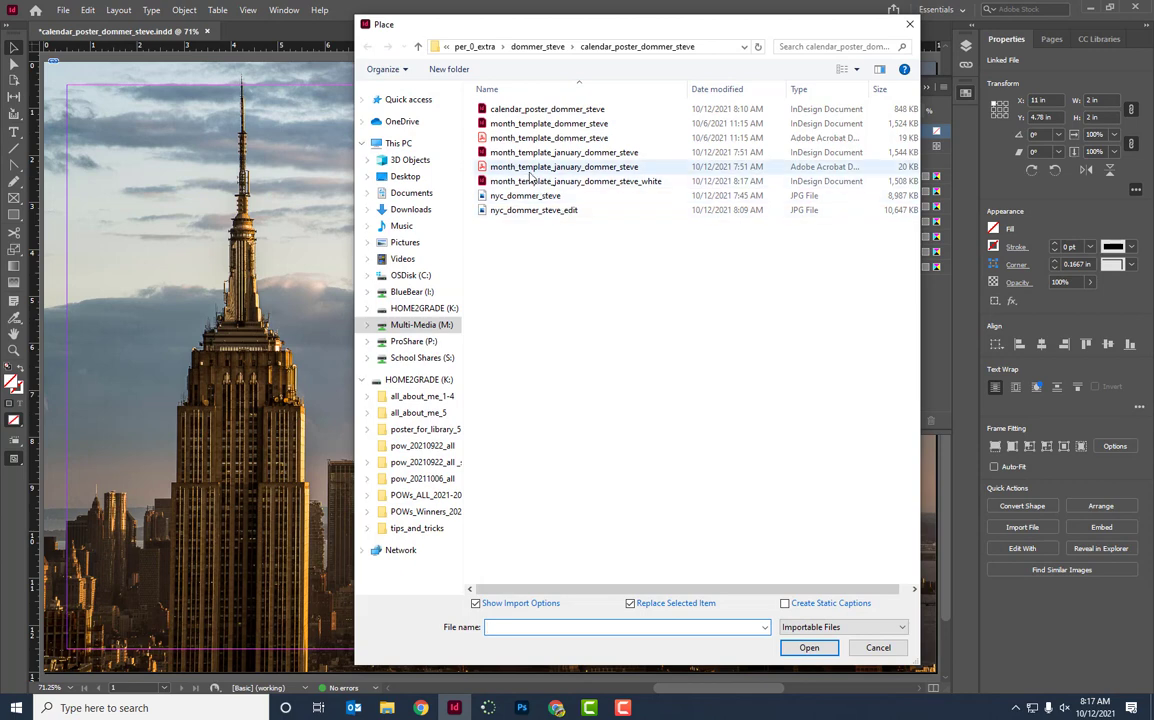
left_click(621, 184)
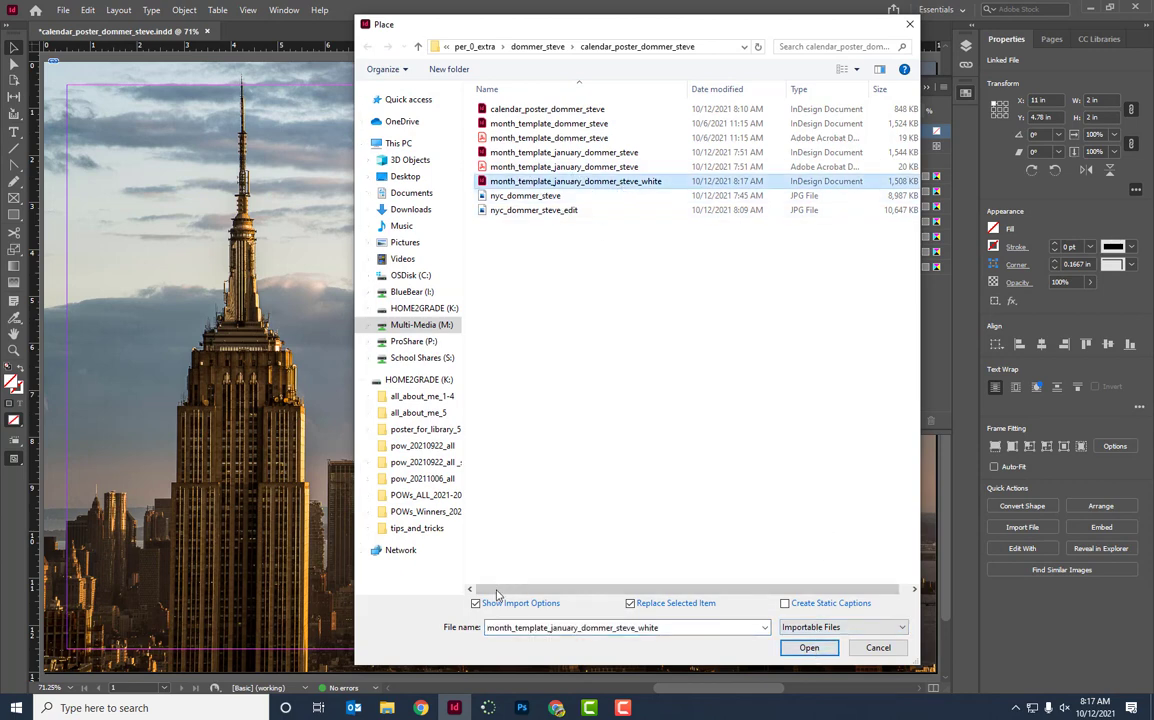
left_click(808, 648)
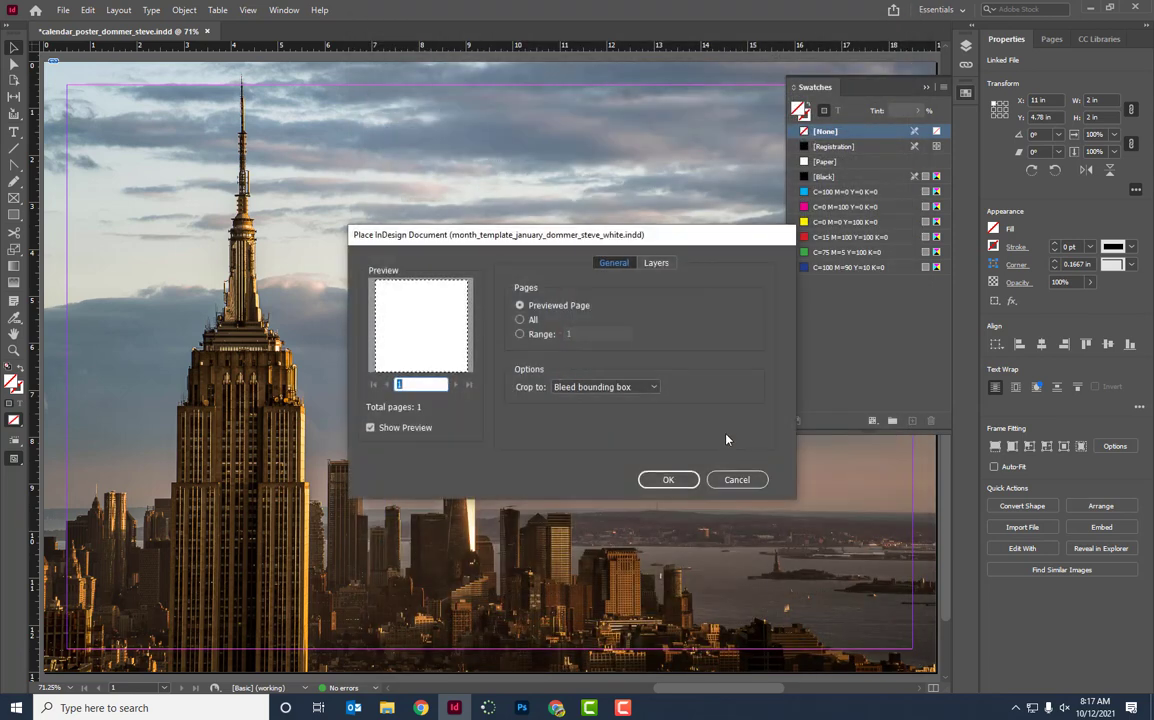
left_click(596, 387)
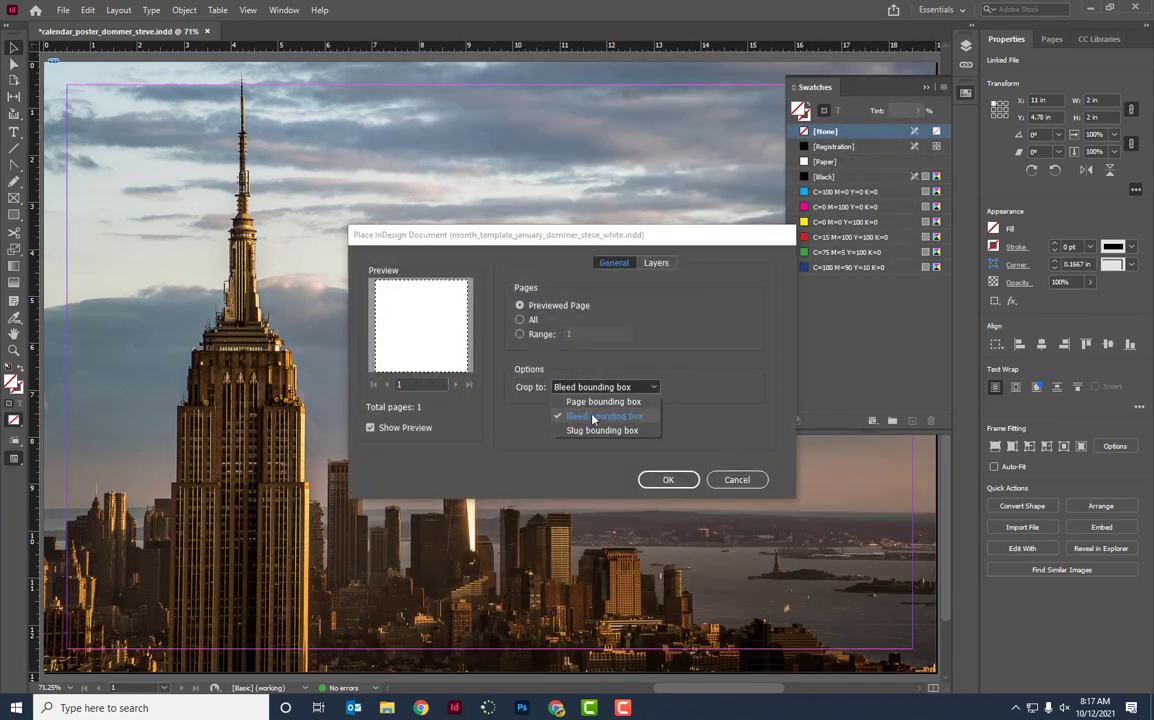
left_click(597, 418)
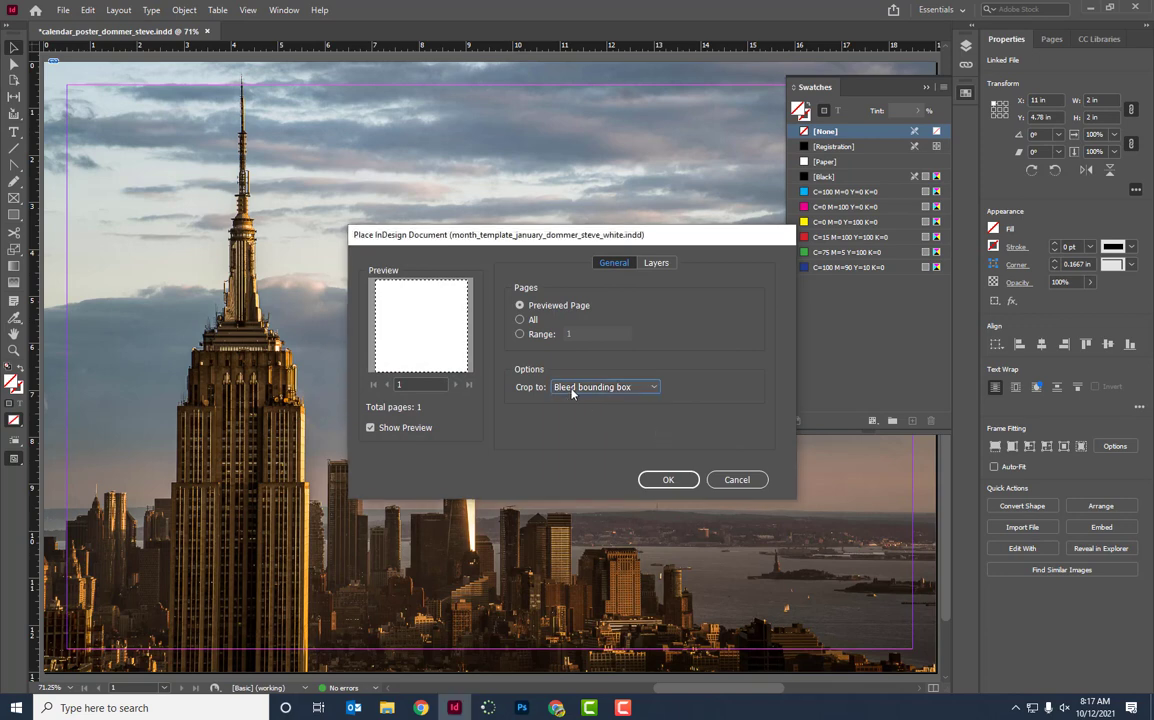
left_click(668, 480)
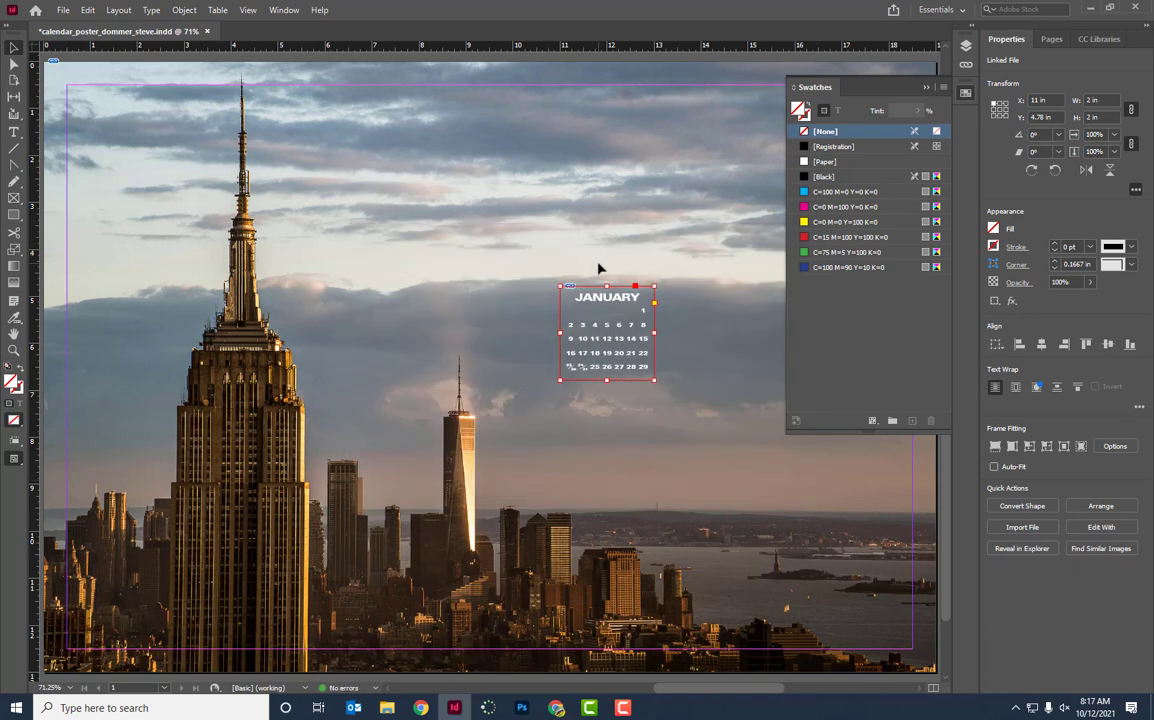
left_click_drag(365, 140, 365, 140)
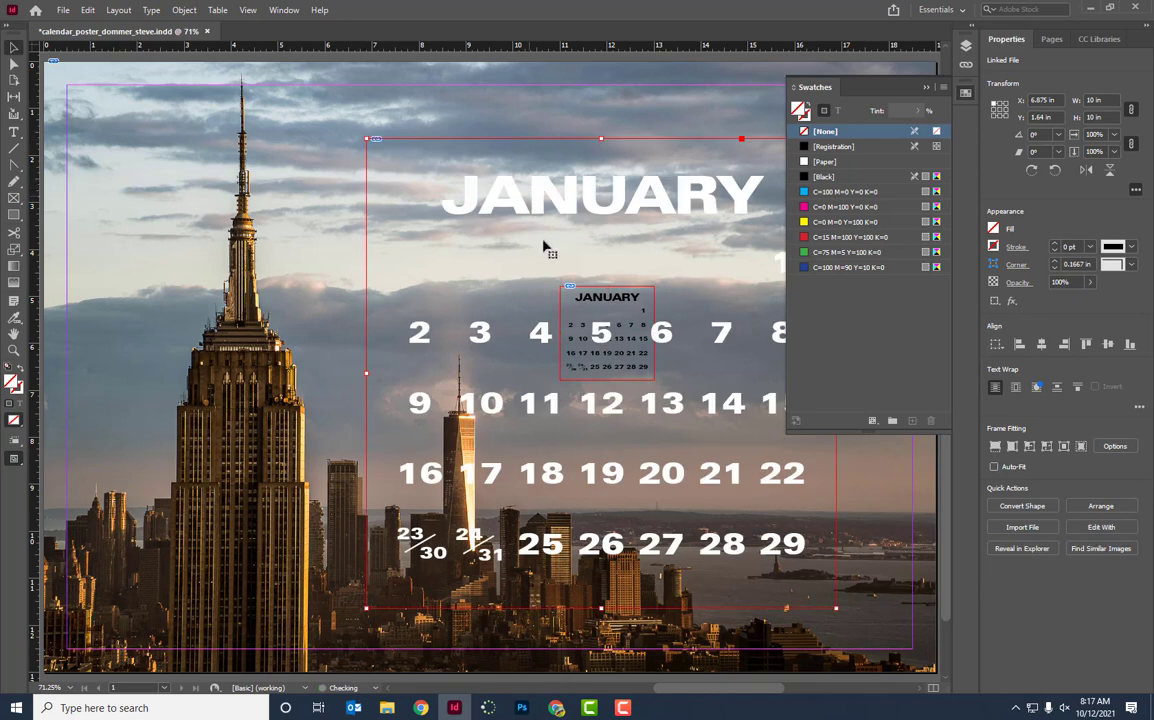
Scale the white-text calendar to 2 in square and move it to X 10.125 in, Y 7.22 in.
left_click(1100, 134)
key("Return")
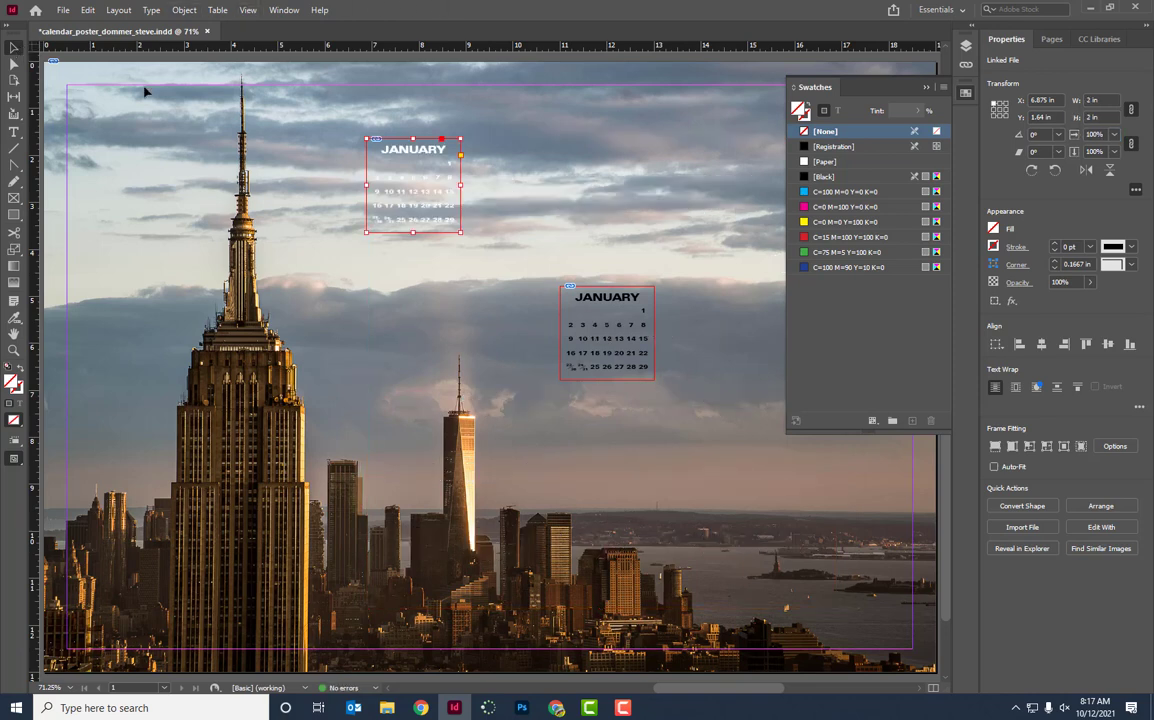
left_click_drag(420, 205, 667, 481)
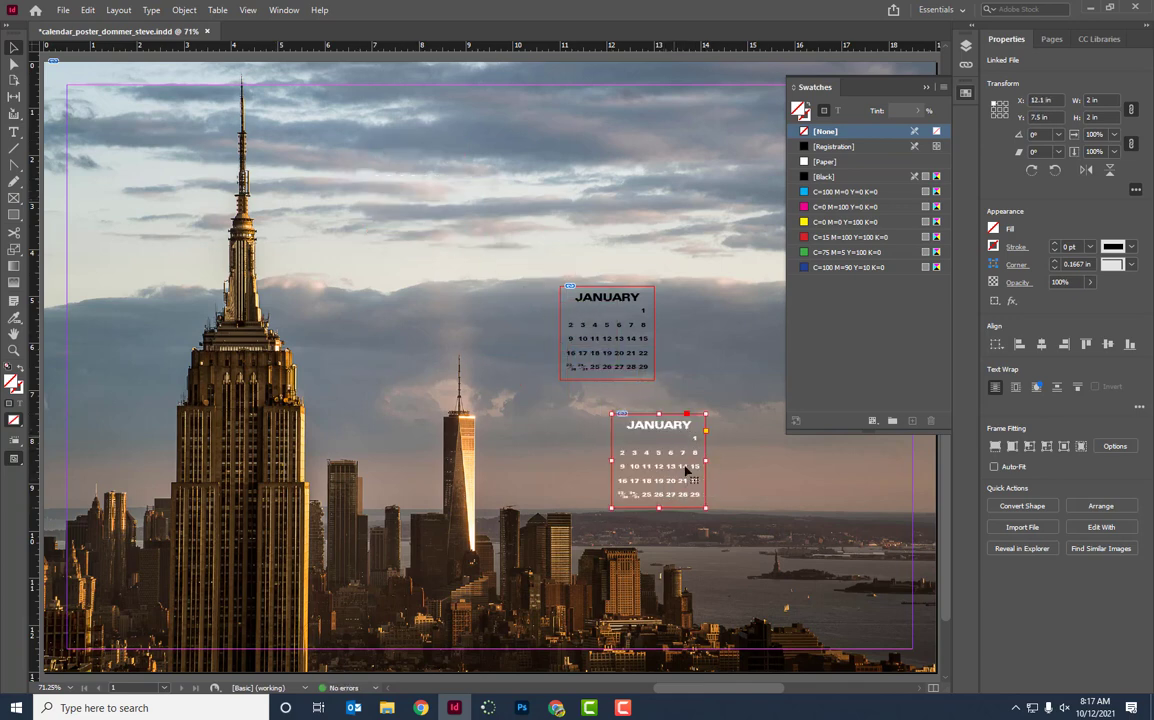
left_click_drag(680, 485, 409, 257)
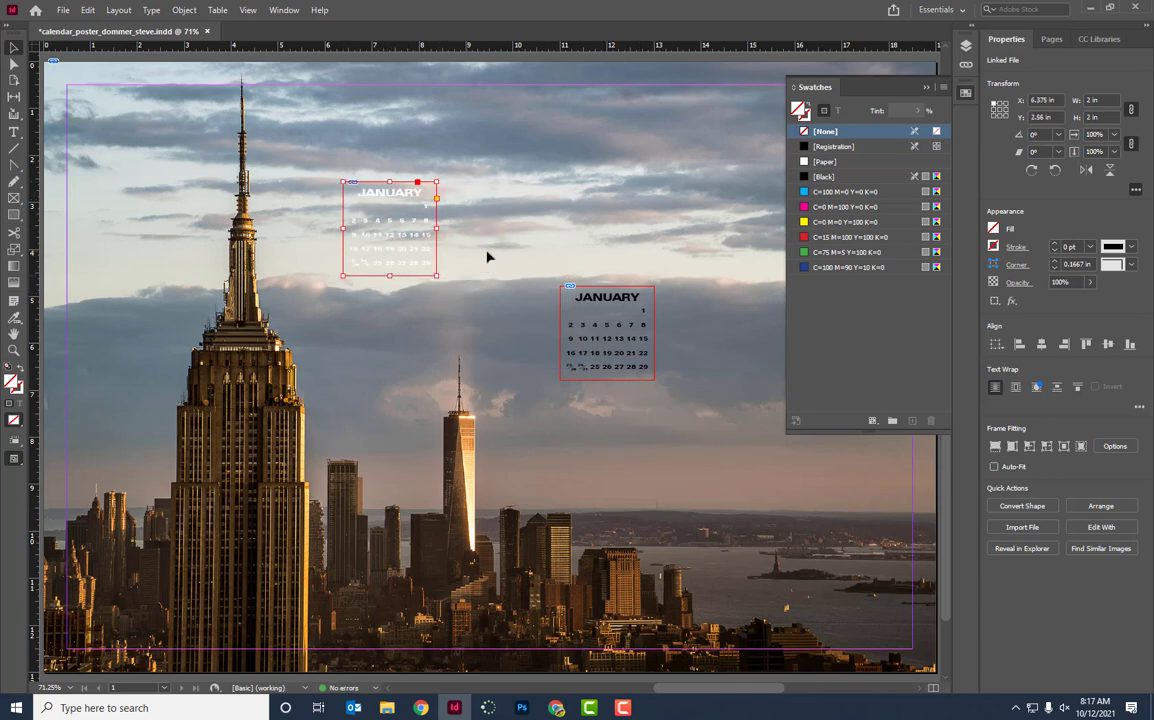
left_click_drag(388, 264, 556, 483)
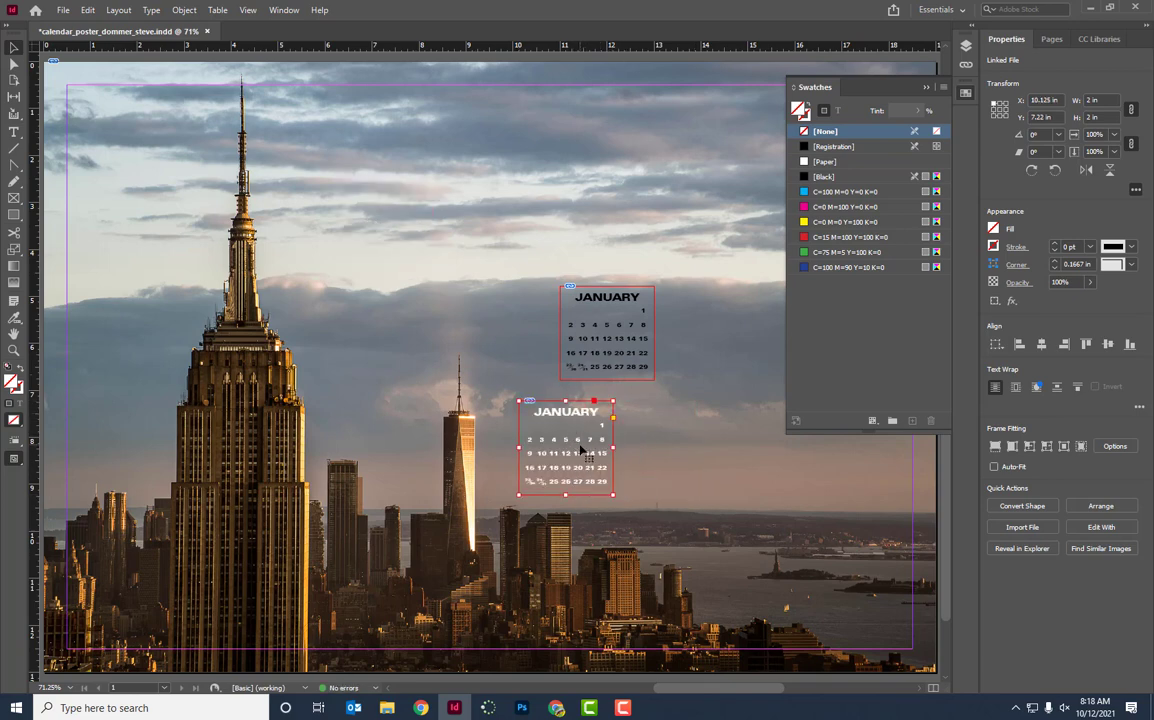
left_click(630, 343)
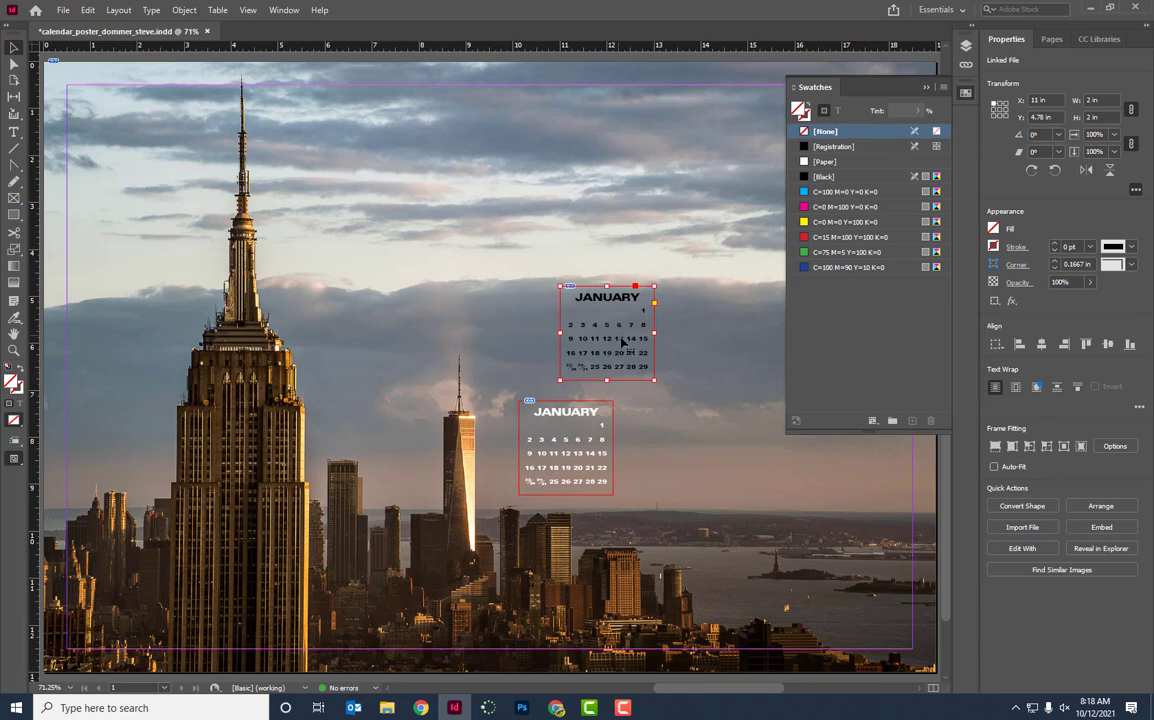
Move the black-text calendar up-left, fill it with [Paper] white, and preview its Transparency effect.
left_click_drag(633, 350, 567, 281)
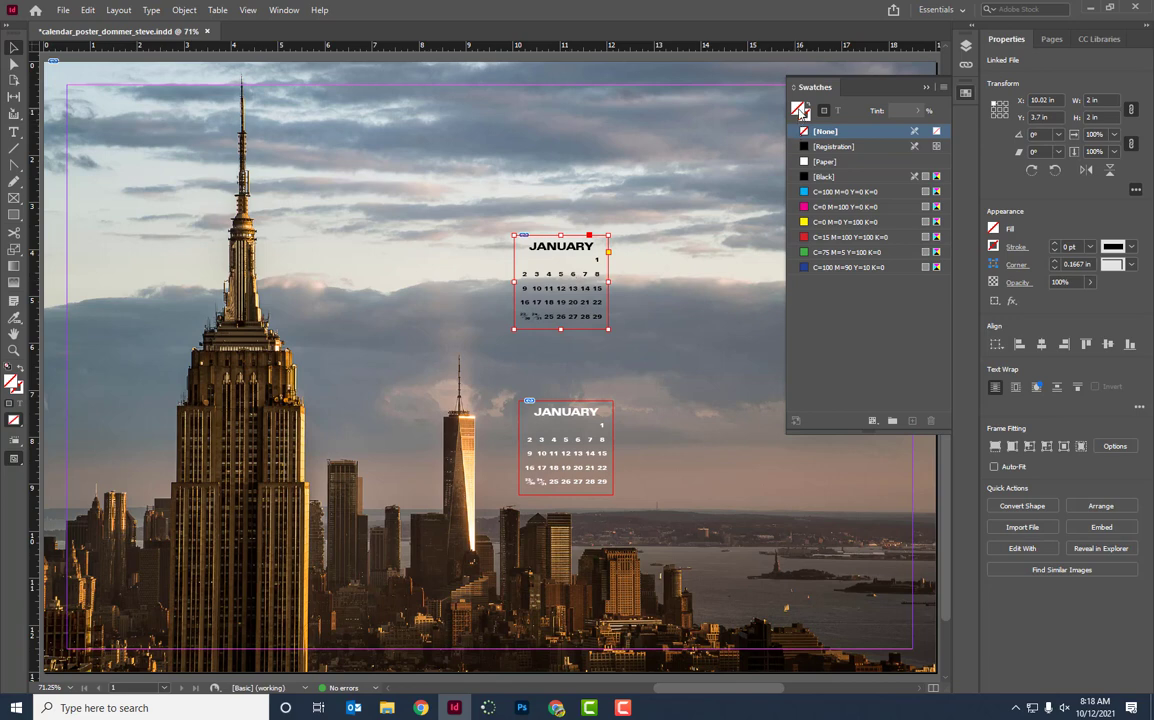
left_click(845, 164)
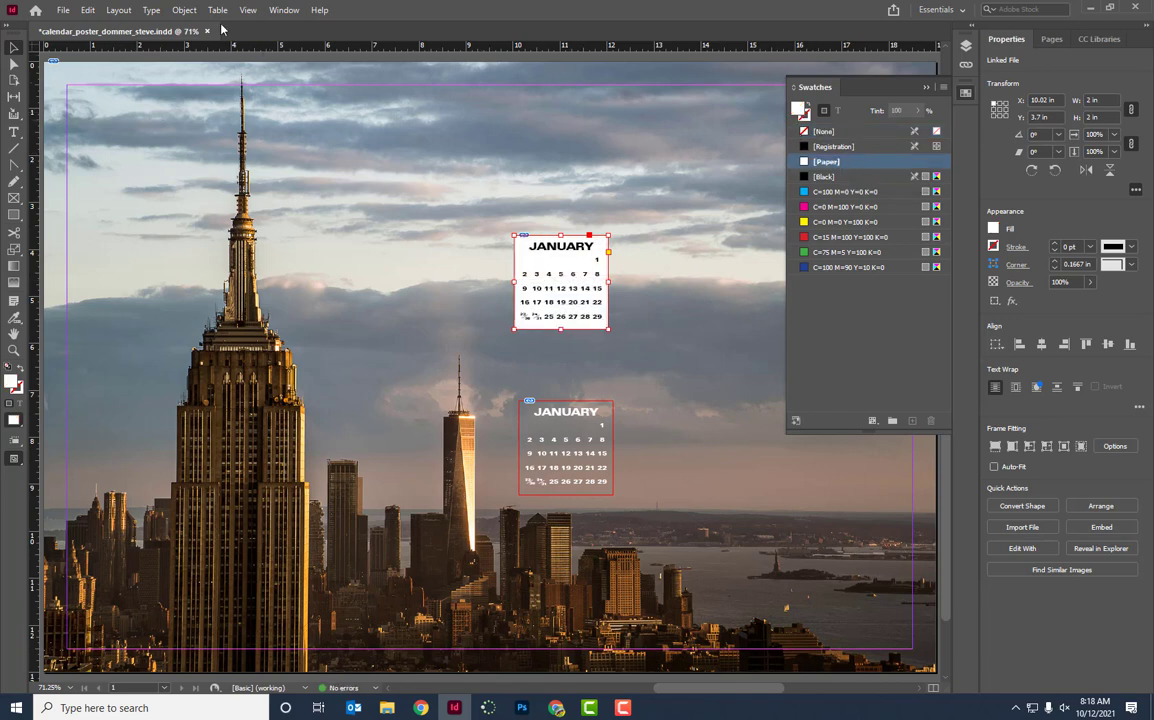
left_click(185, 11)
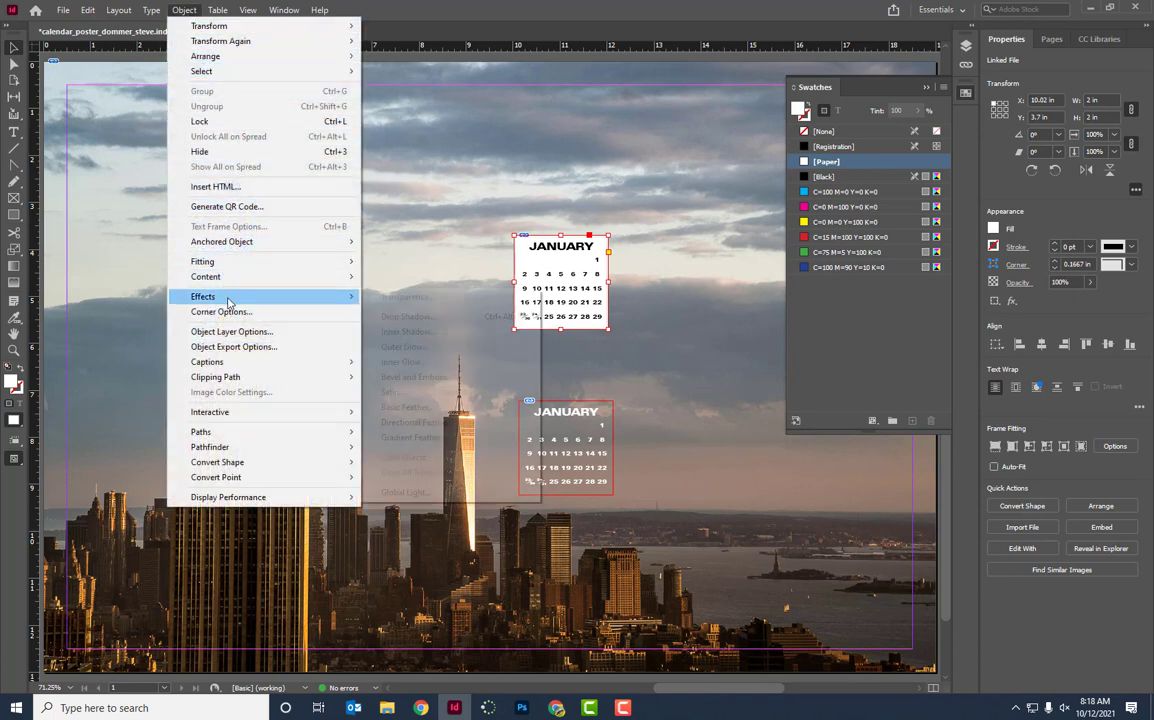
mouse_move(212, 296)
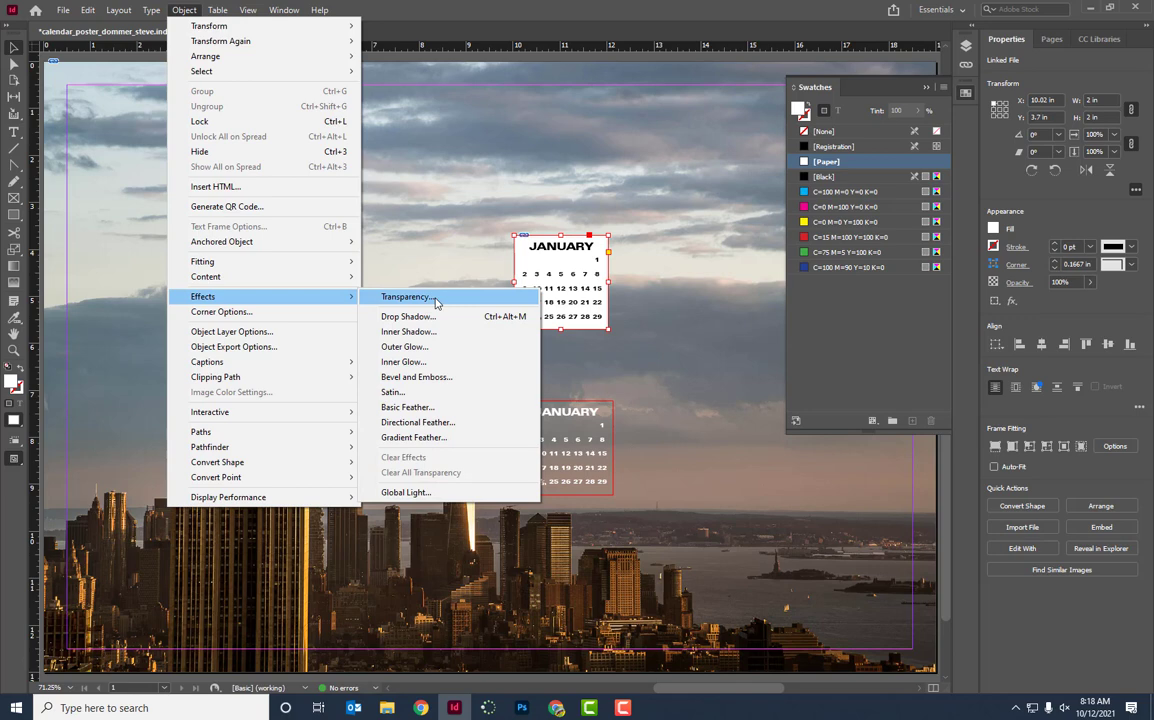
left_click(435, 302)
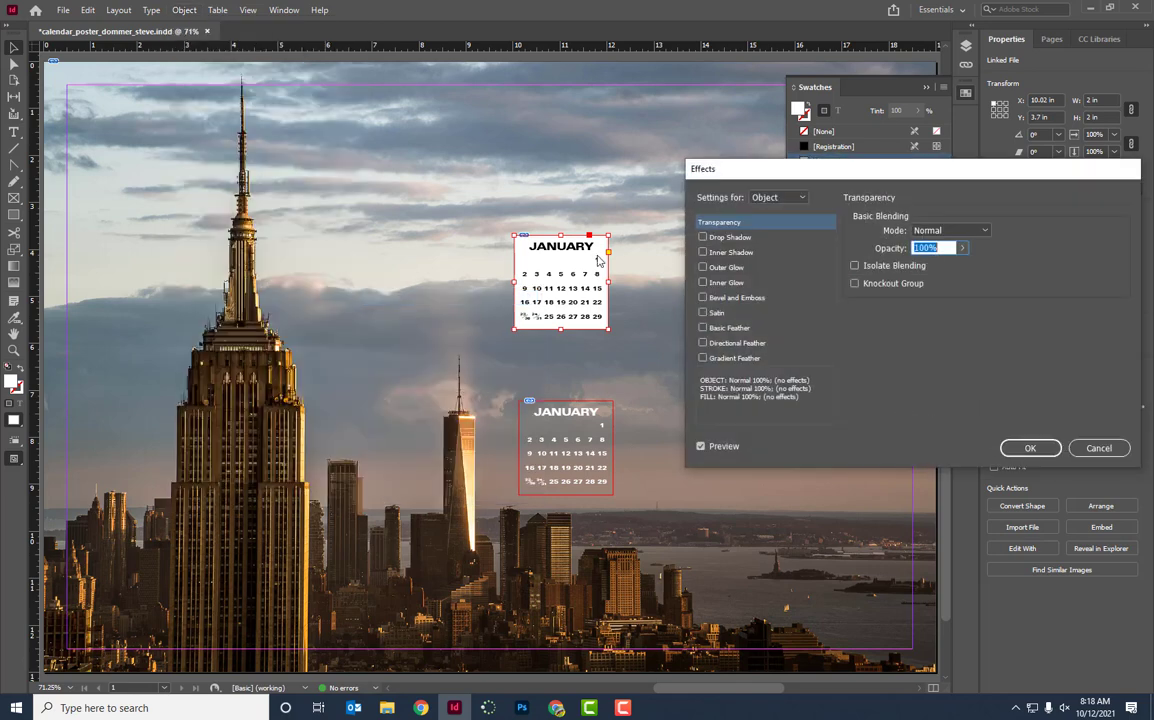
left_click(702, 447)
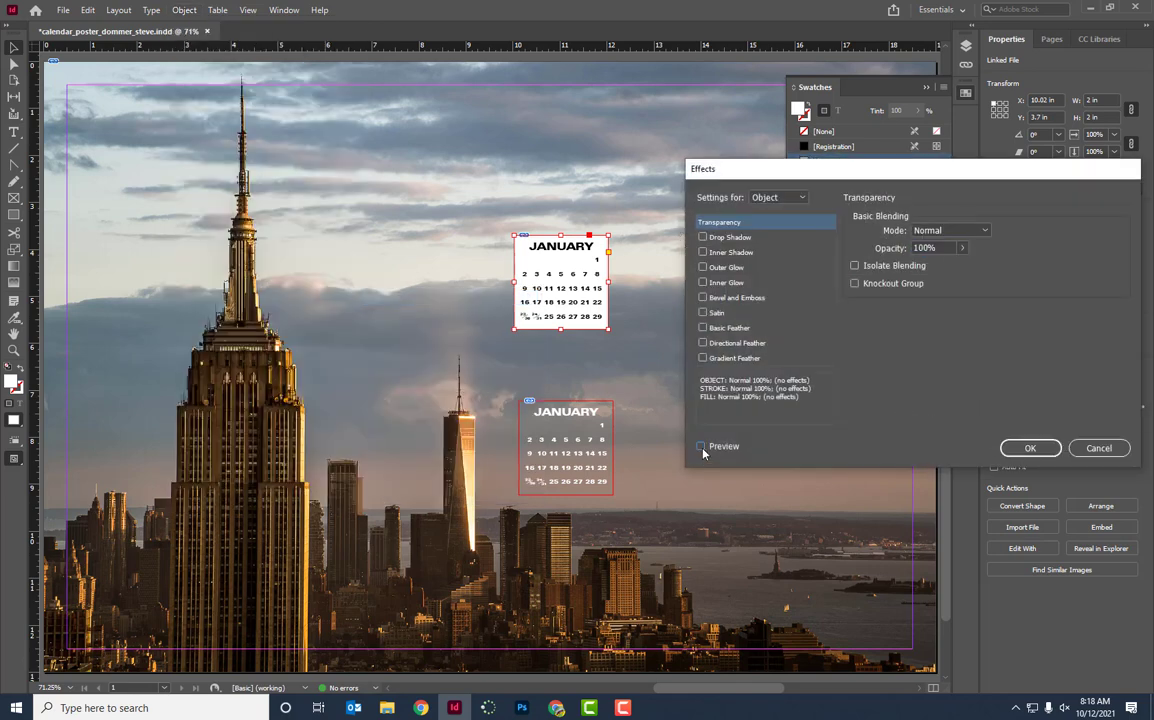
Try lowering the fill opacity, restore it to 100%, then test fading the whole object.
left_click(798, 198)
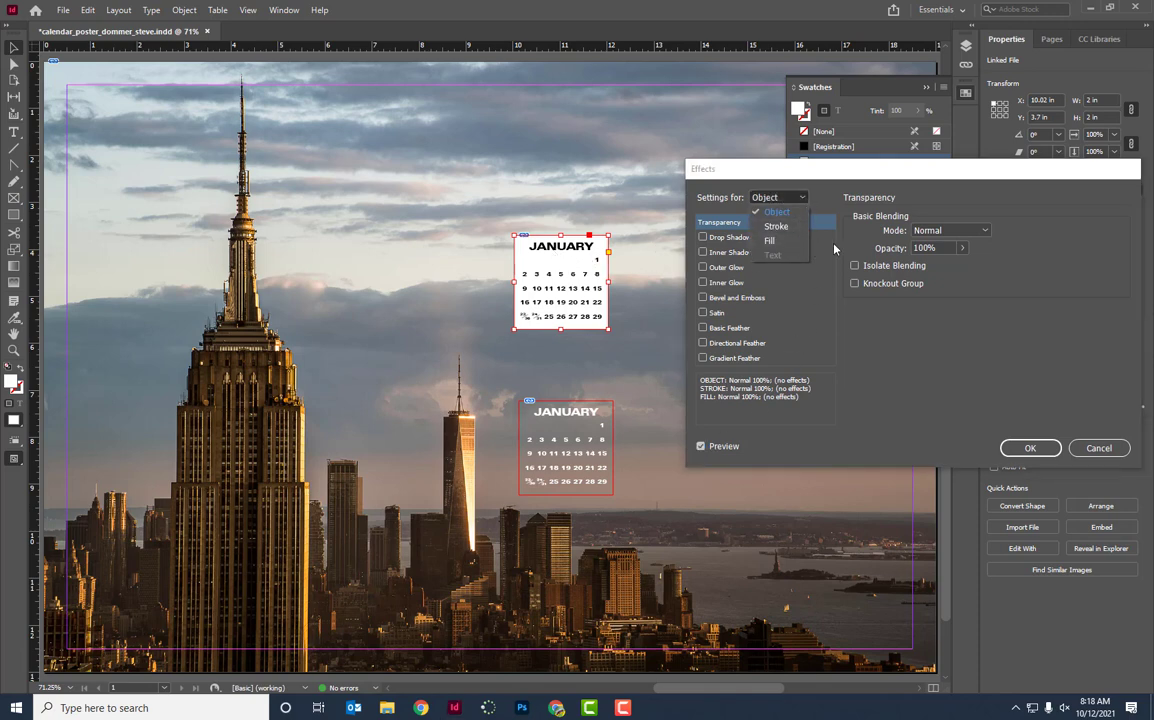
left_click(776, 242)
left_click(962, 248)
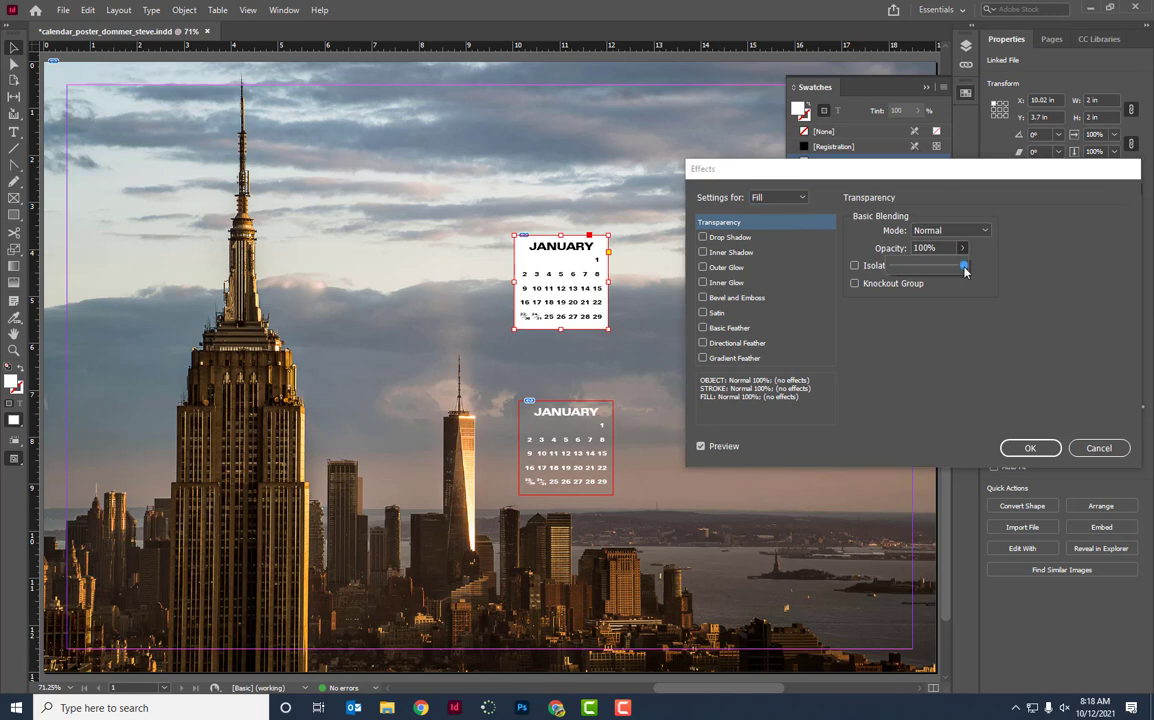
left_click_drag(965, 268, 909, 270)
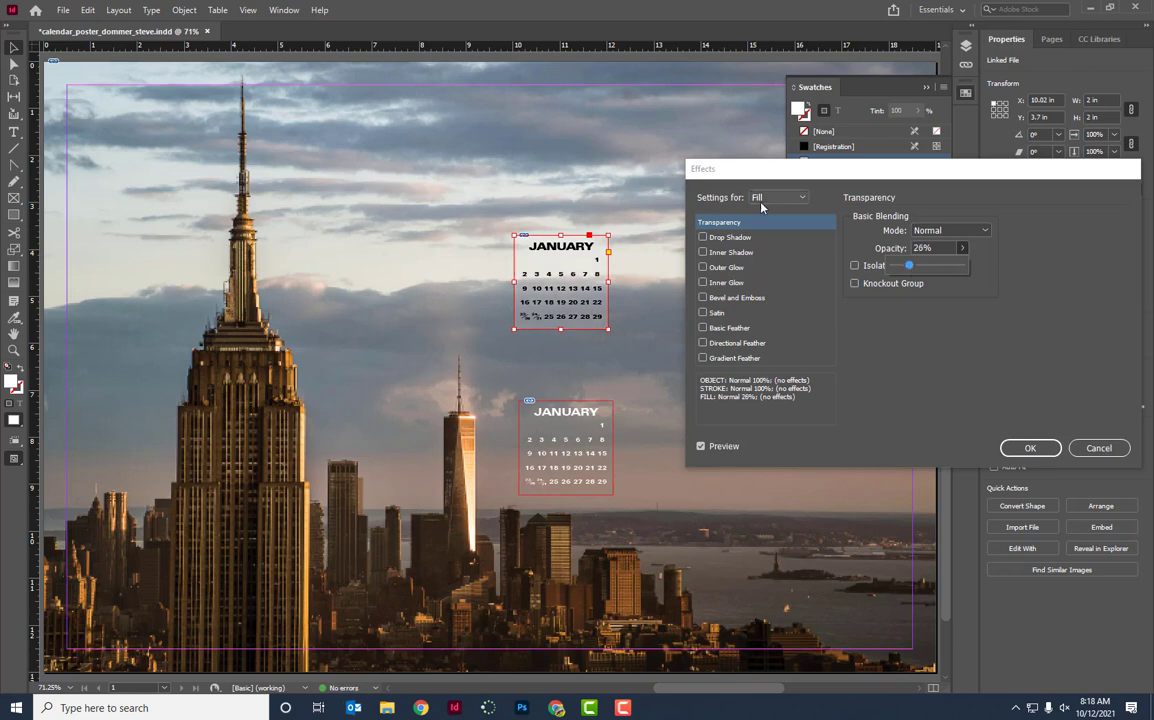
left_click_drag(908, 268, 966, 265)
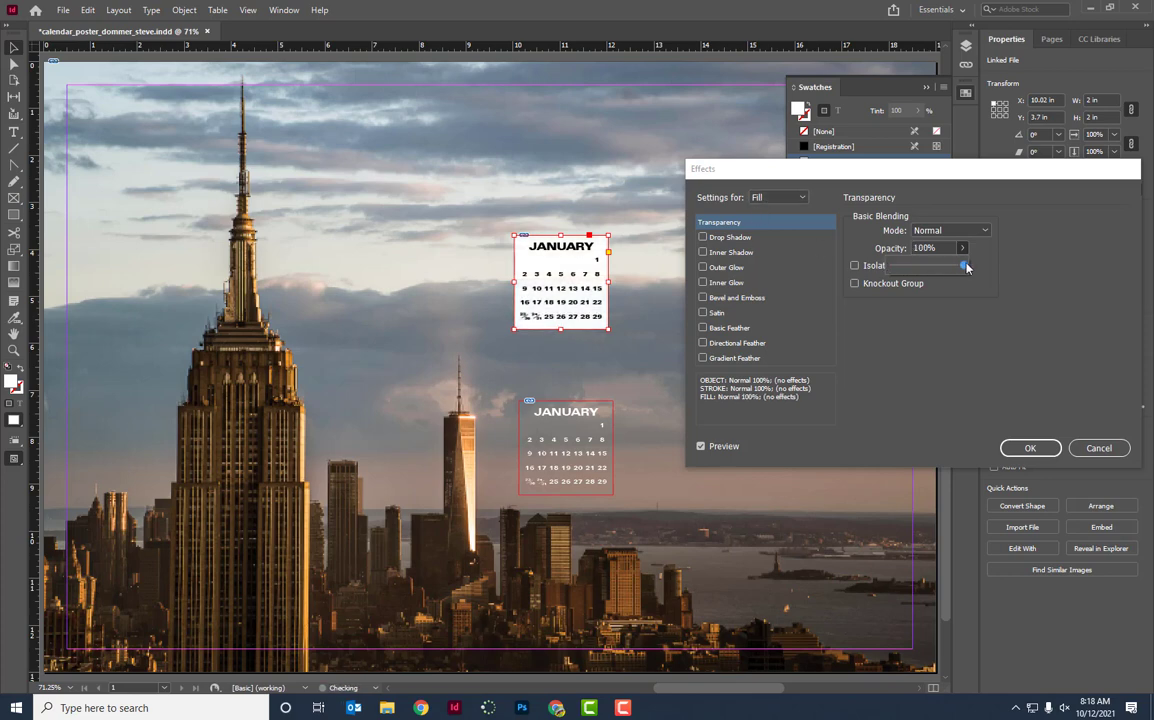
left_click(775, 199)
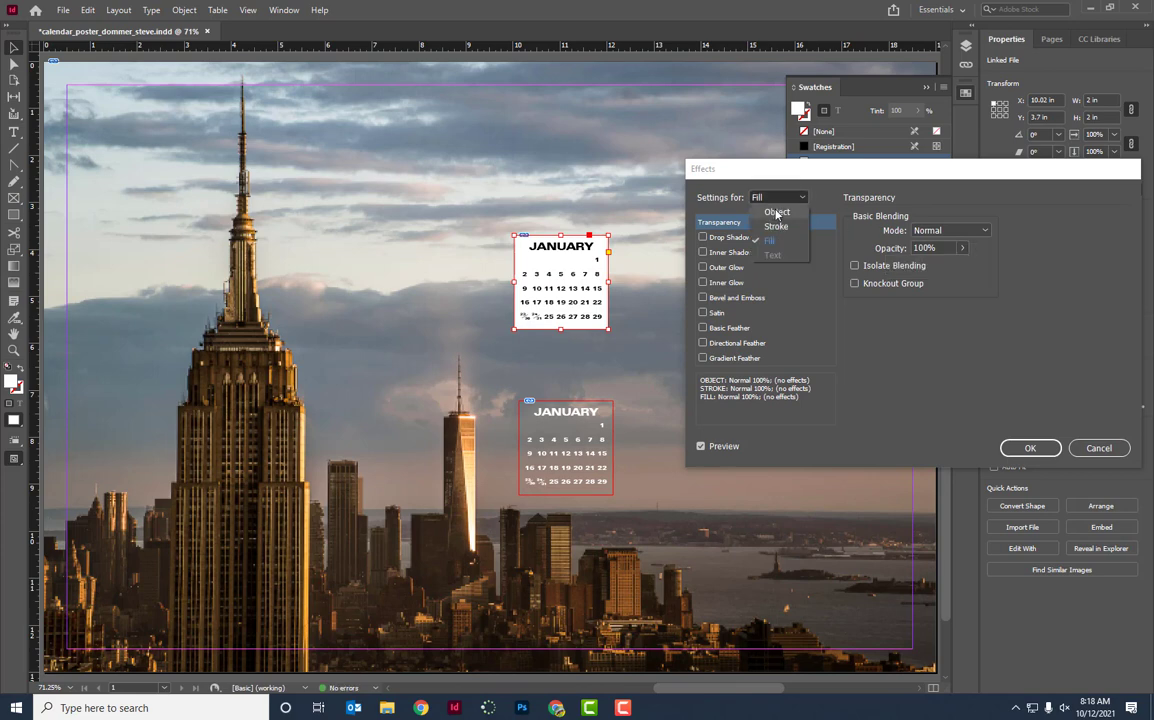
left_click(777, 212)
left_click(964, 249)
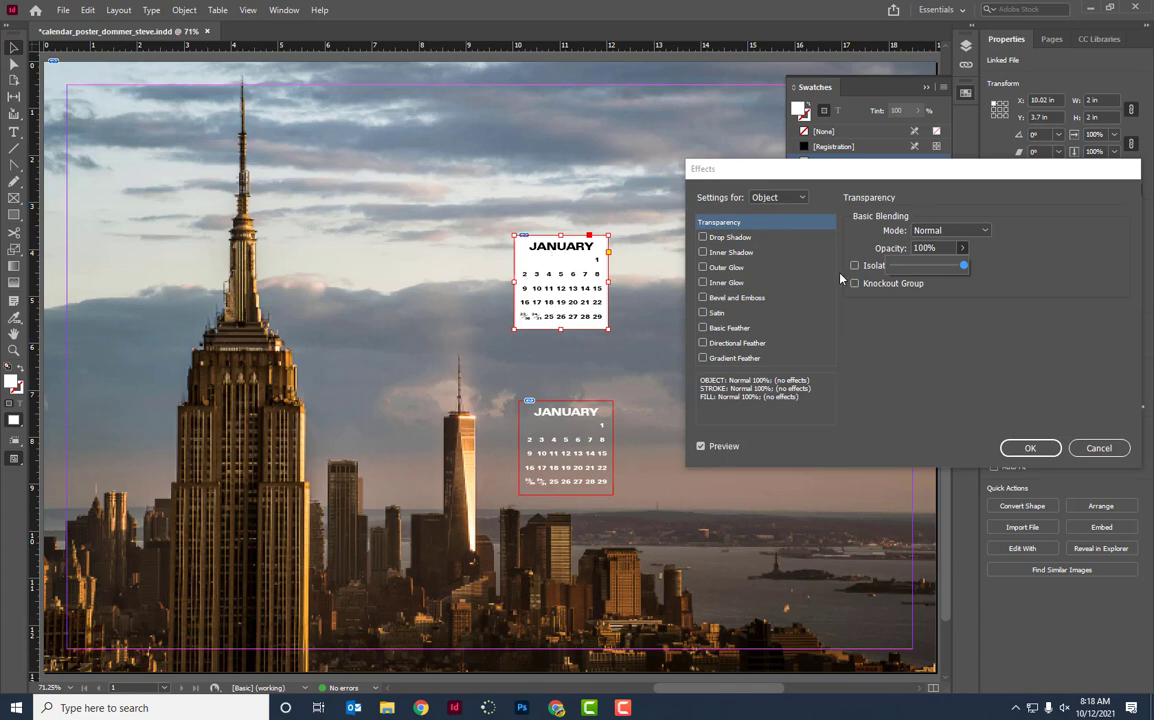
mouse_move(962, 268)
left_mouse_down()
mouse_move(882, 272)
mouse_move(970, 267)
left_mouse_up()
Return Transparency to fill-only and confirm, keeping the white fill at 100% opacity.
left_click(778, 197)
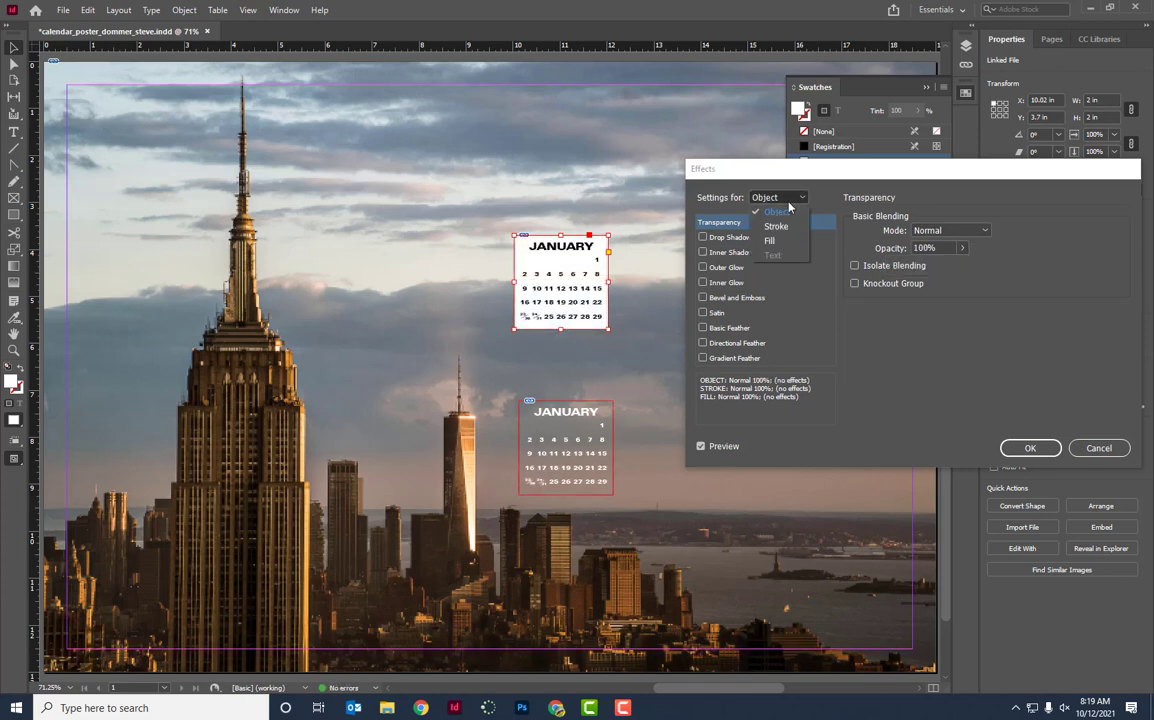
left_click(777, 237)
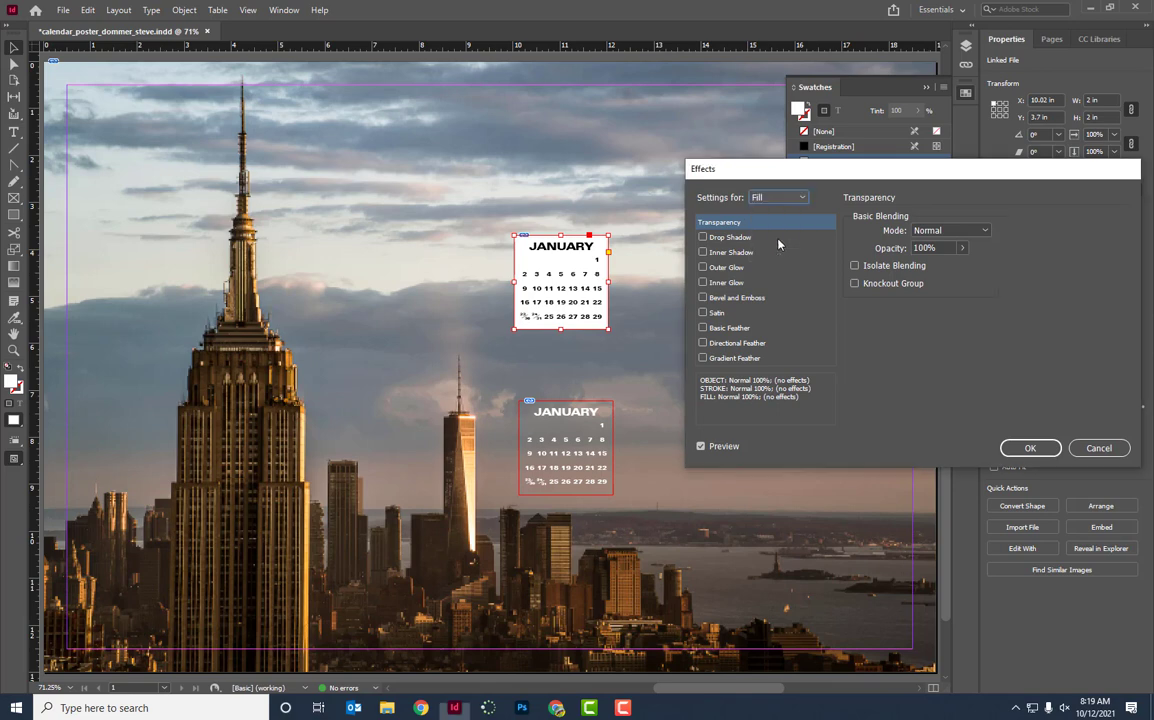
left_click(962, 248)
mouse_move(966, 266)
left_mouse_down()
mouse_move(916, 268)
mouse_move(963, 266)
left_mouse_up()
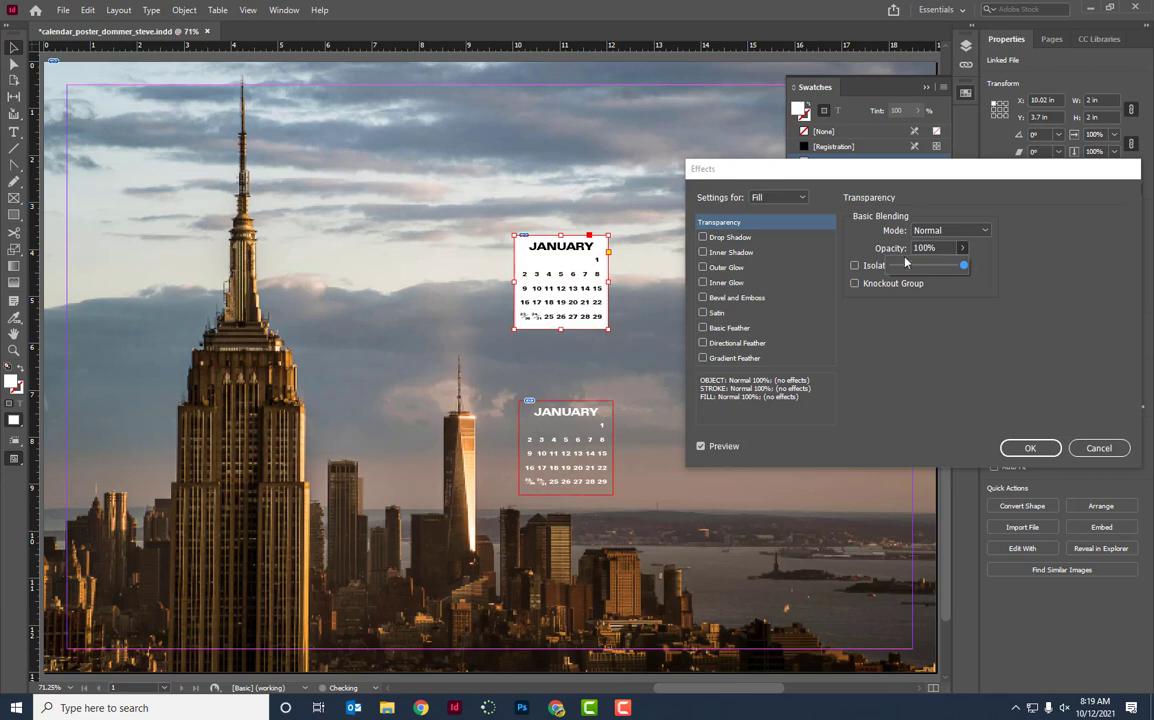
left_click(1098, 449)
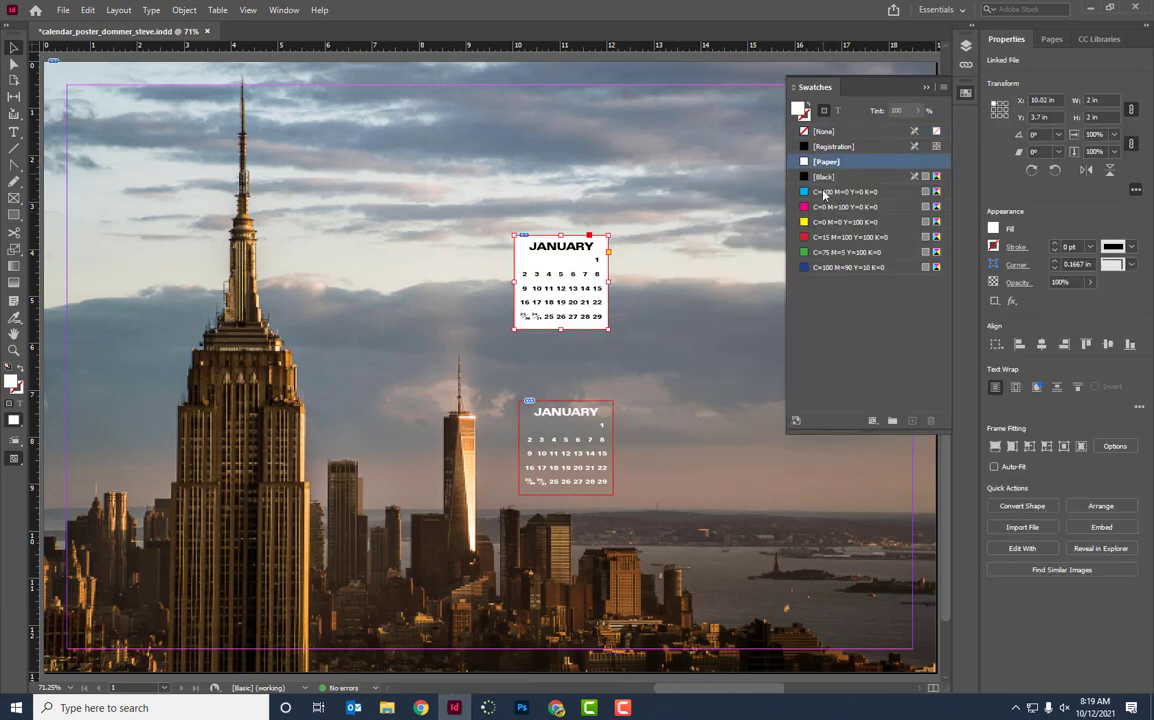
Fill the black-text calendar with red C=15 M=100 Y=100 K=0 at 38% fill opacity.
left_click(824, 239)
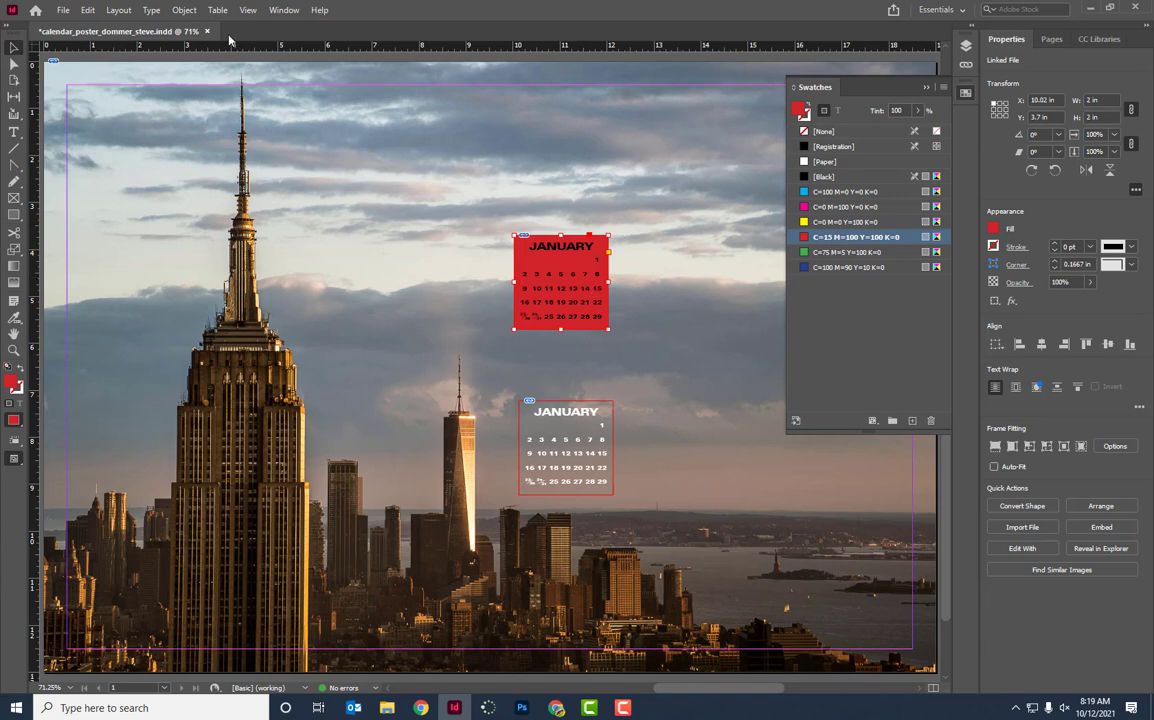
left_click(184, 10)
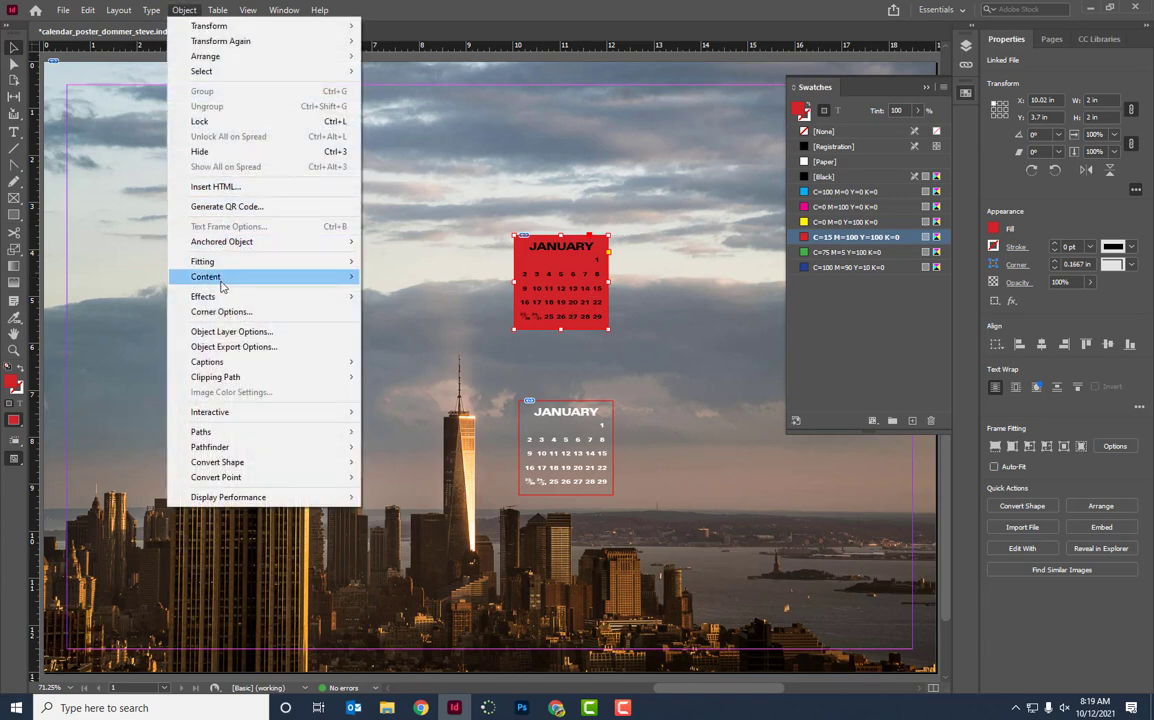
mouse_move(247, 297)
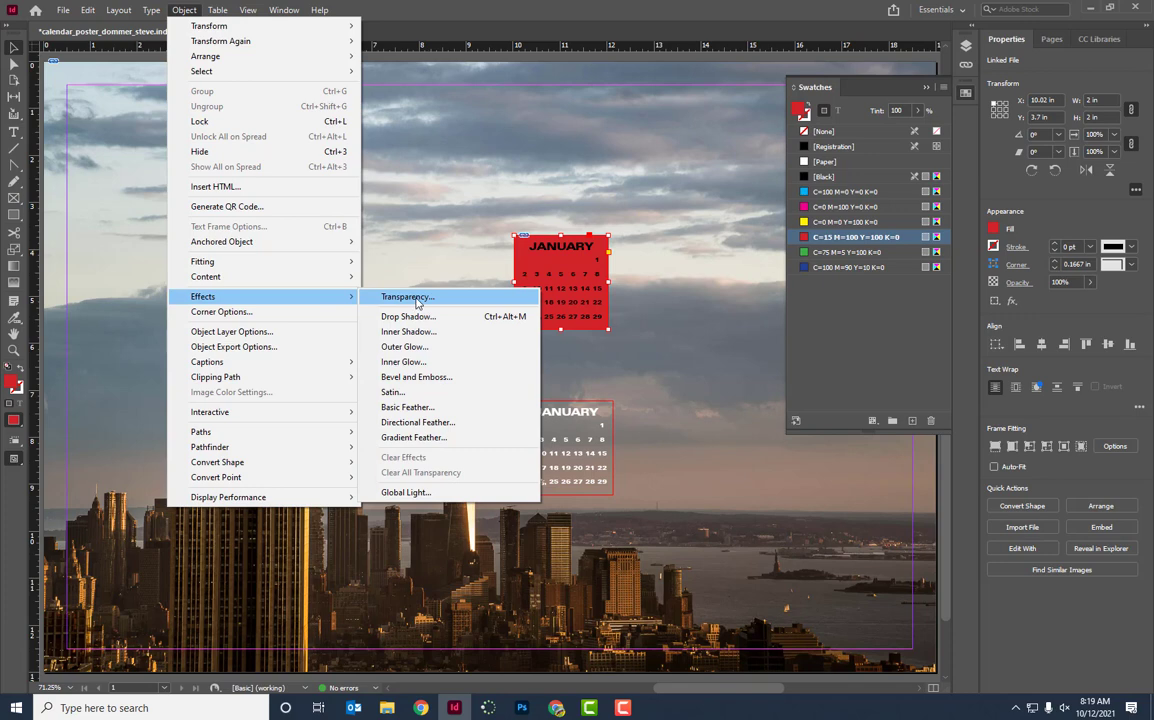
left_click(418, 297)
left_click(778, 197)
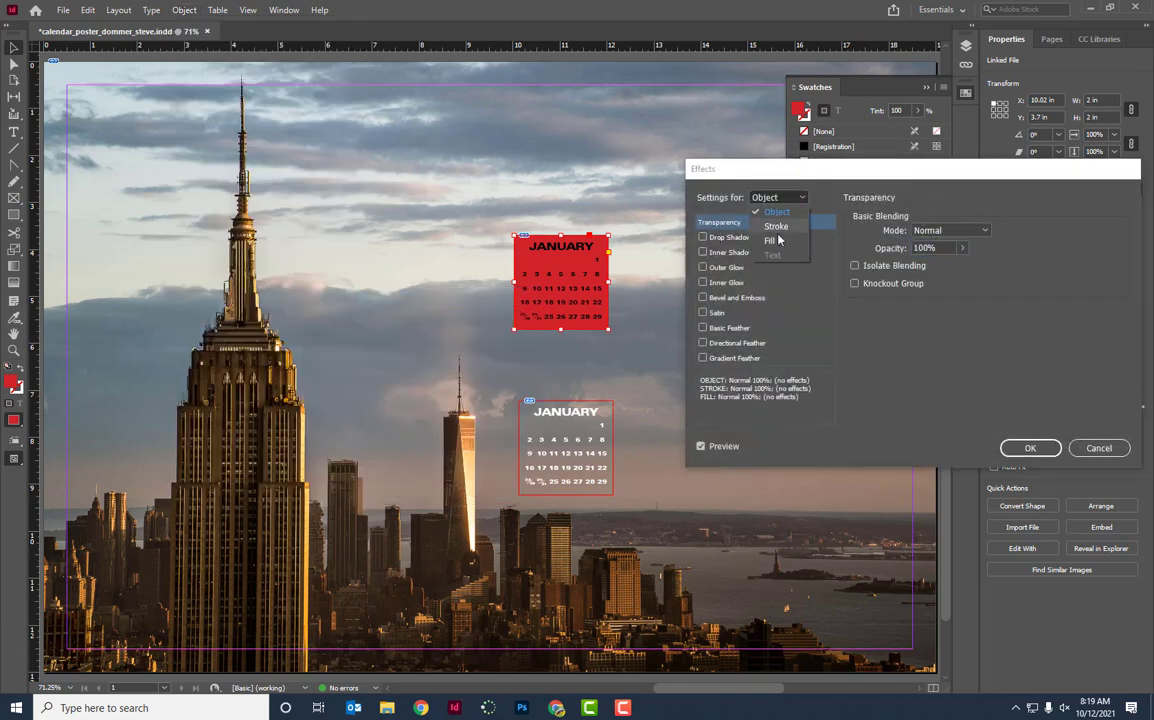
left_click(778, 240)
left_click(962, 247)
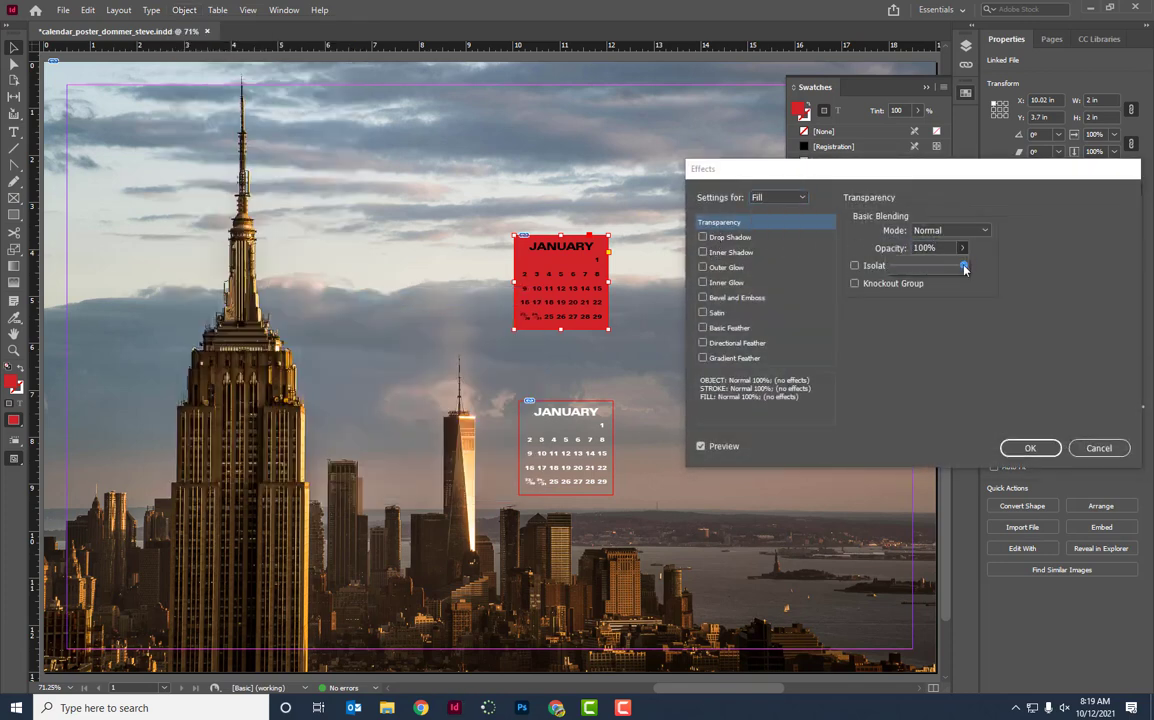
left_click_drag(964, 268, 921, 270)
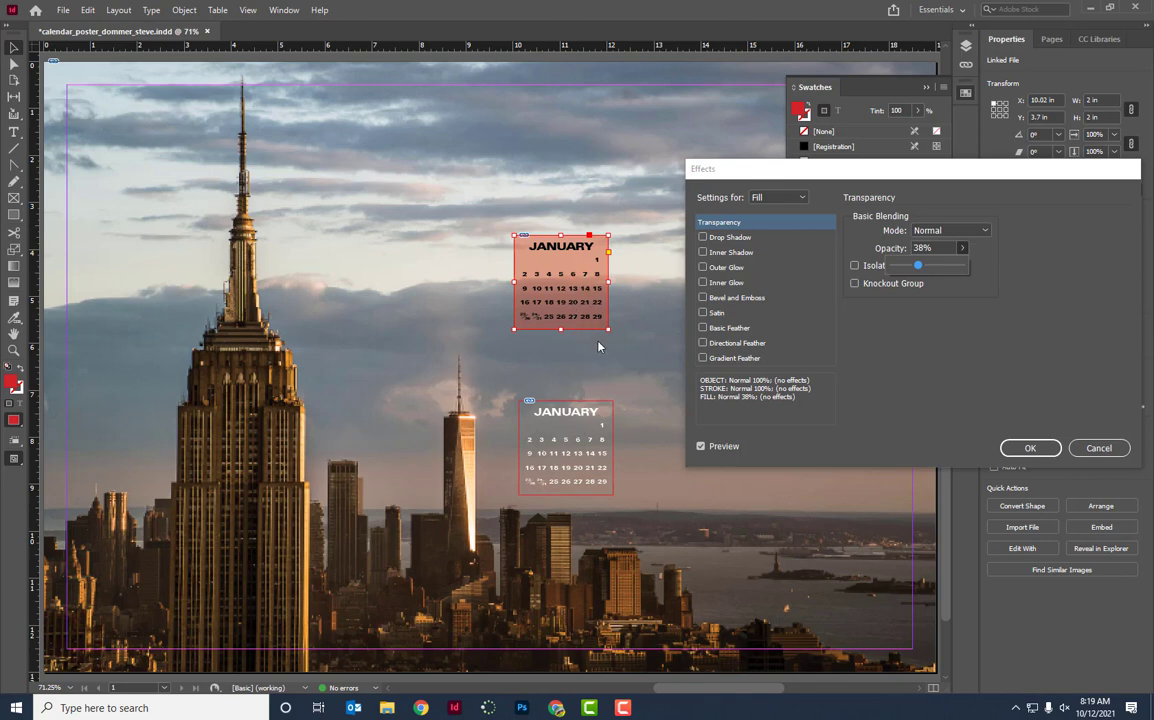
left_click(1038, 449)
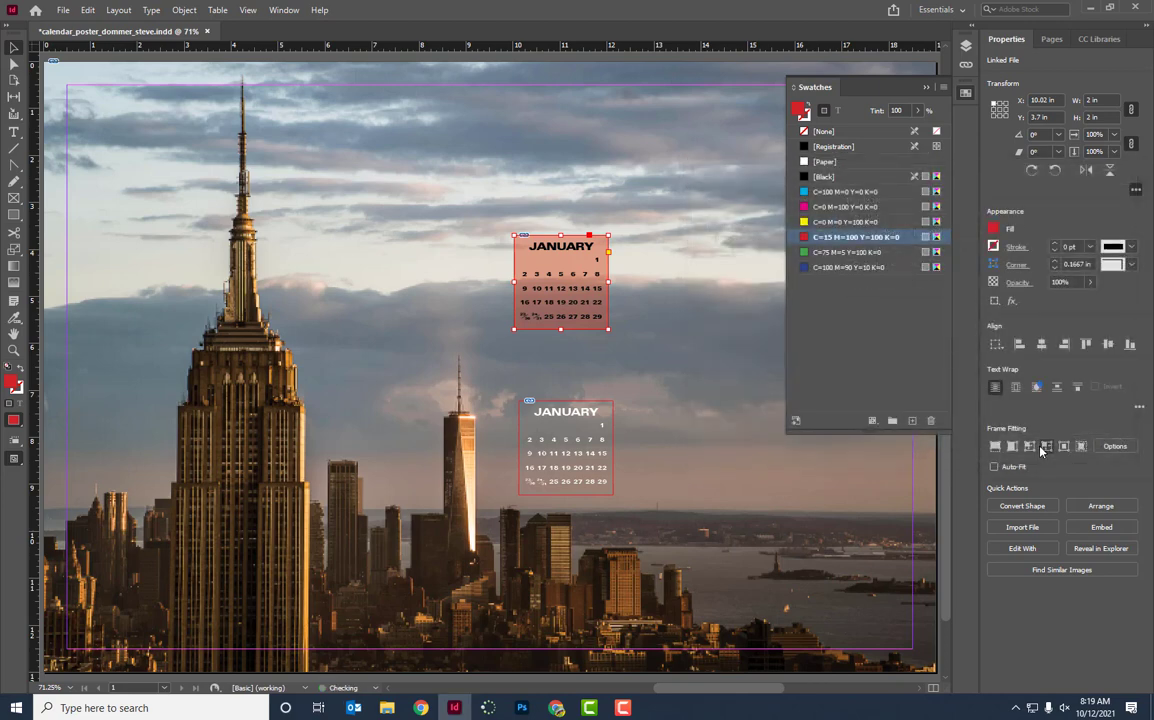